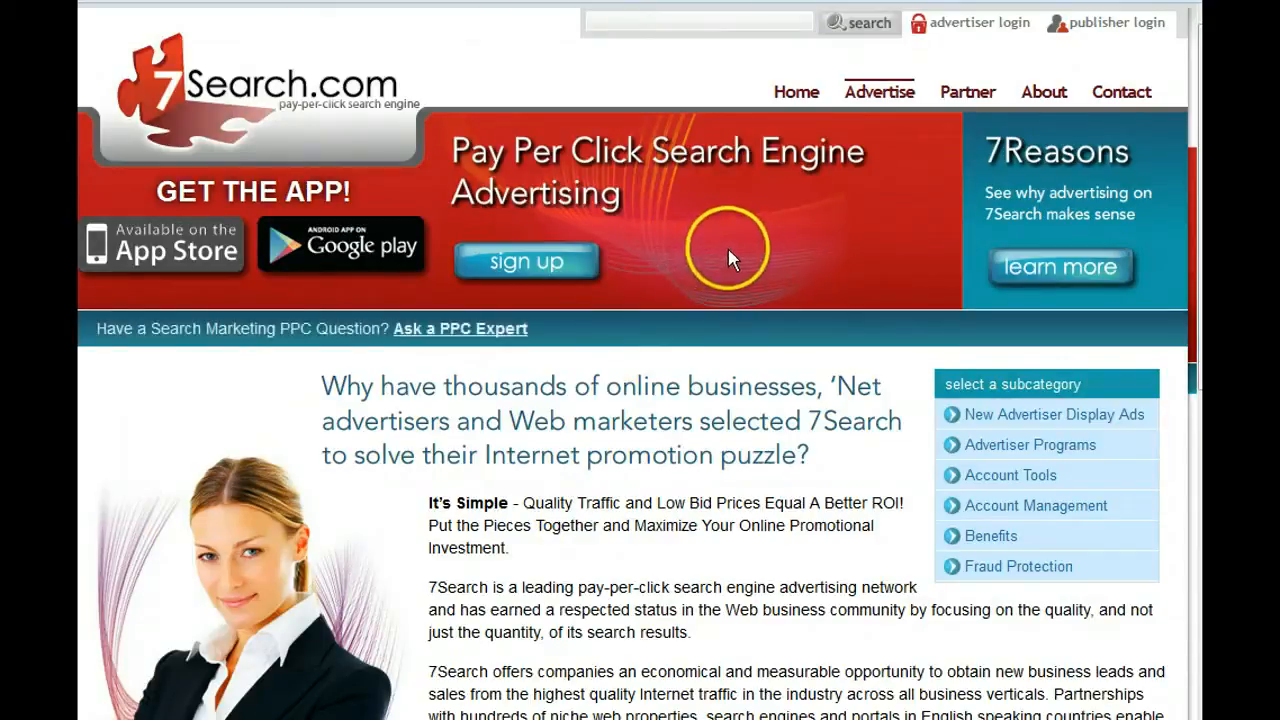
Open the 7Search advertiser registration form from the Pay Per Click advertising page.
{"action": "left_click", "coordinate": [515, 258]}
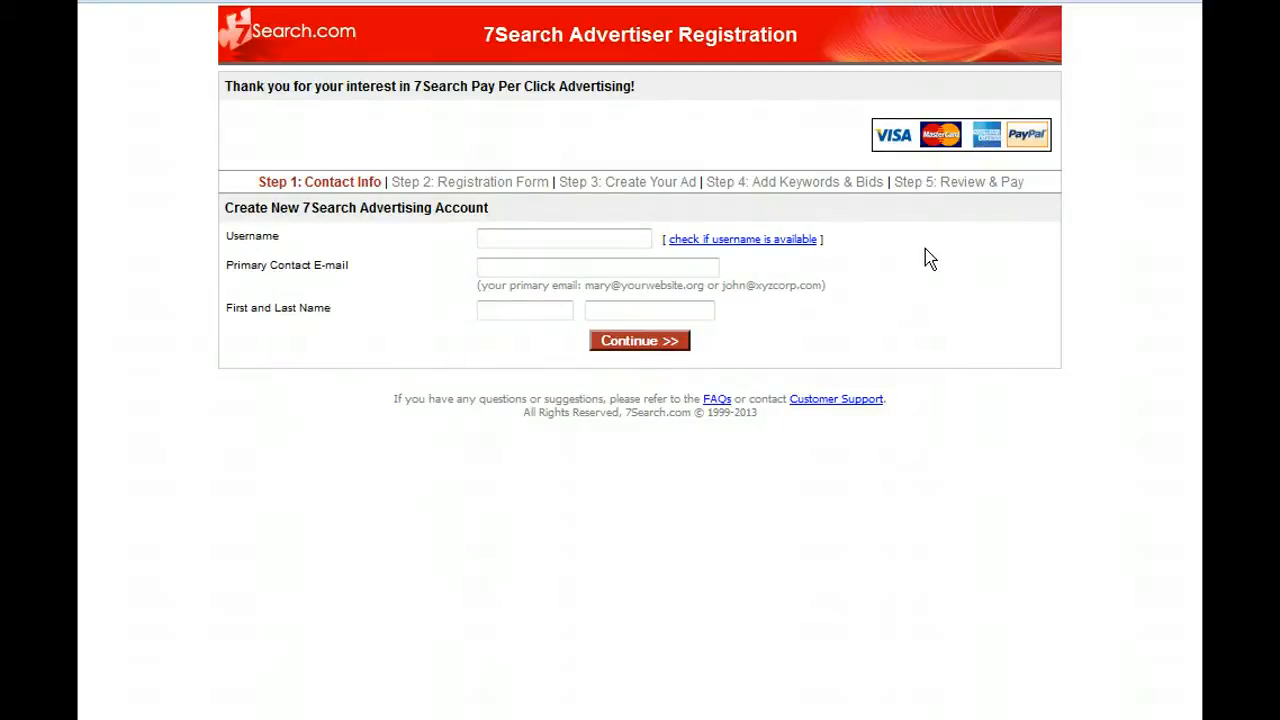
{"action": "left_click", "coordinate": [929, 264]}
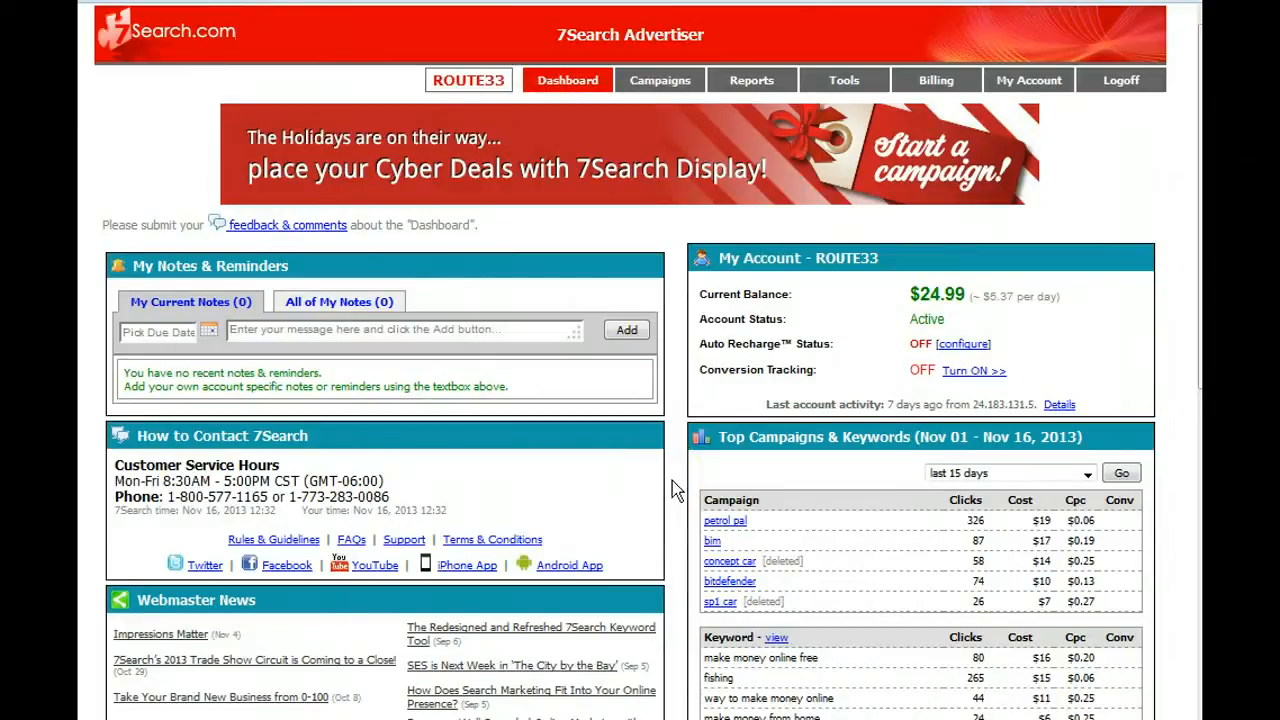
Look over the advertiser dashboard and open the list of campaigns.
{"action": "scroll", "coordinate": [672, 480], "scroll_direction": "down", "scroll_amount": 2}
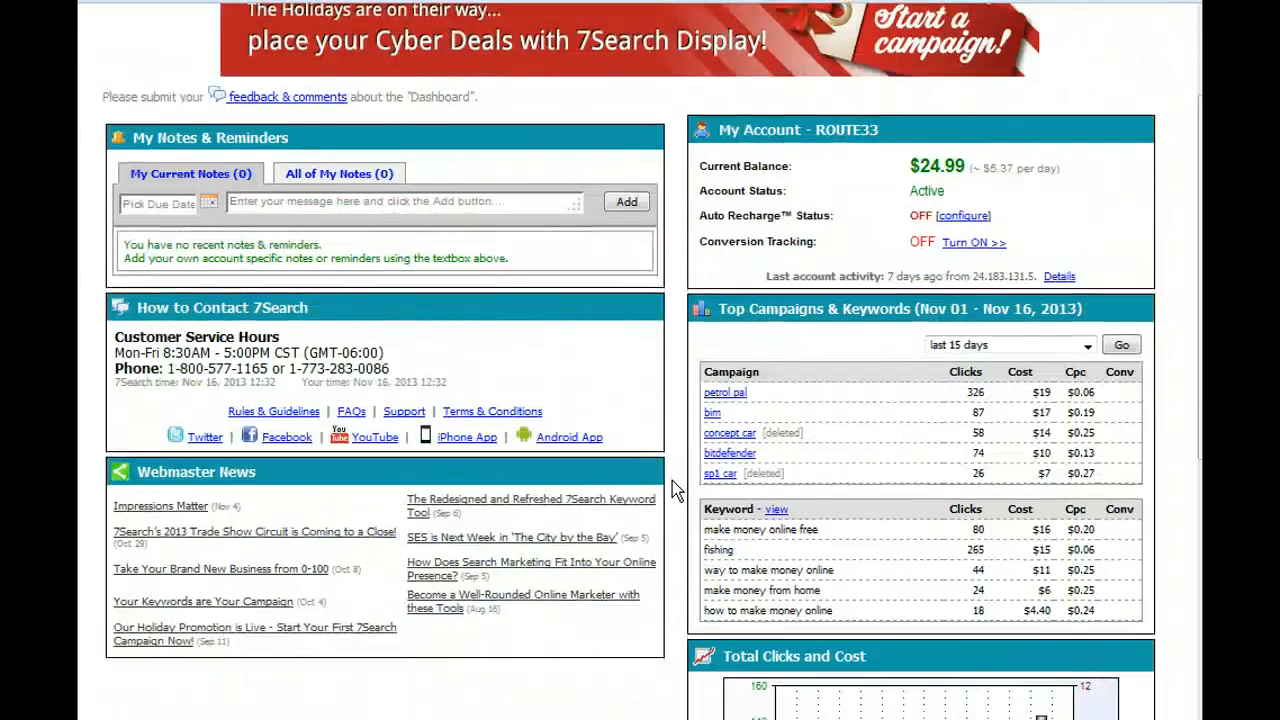
{"action": "scroll", "coordinate": [672, 480], "scroll_direction": "up", "scroll_amount": 2}
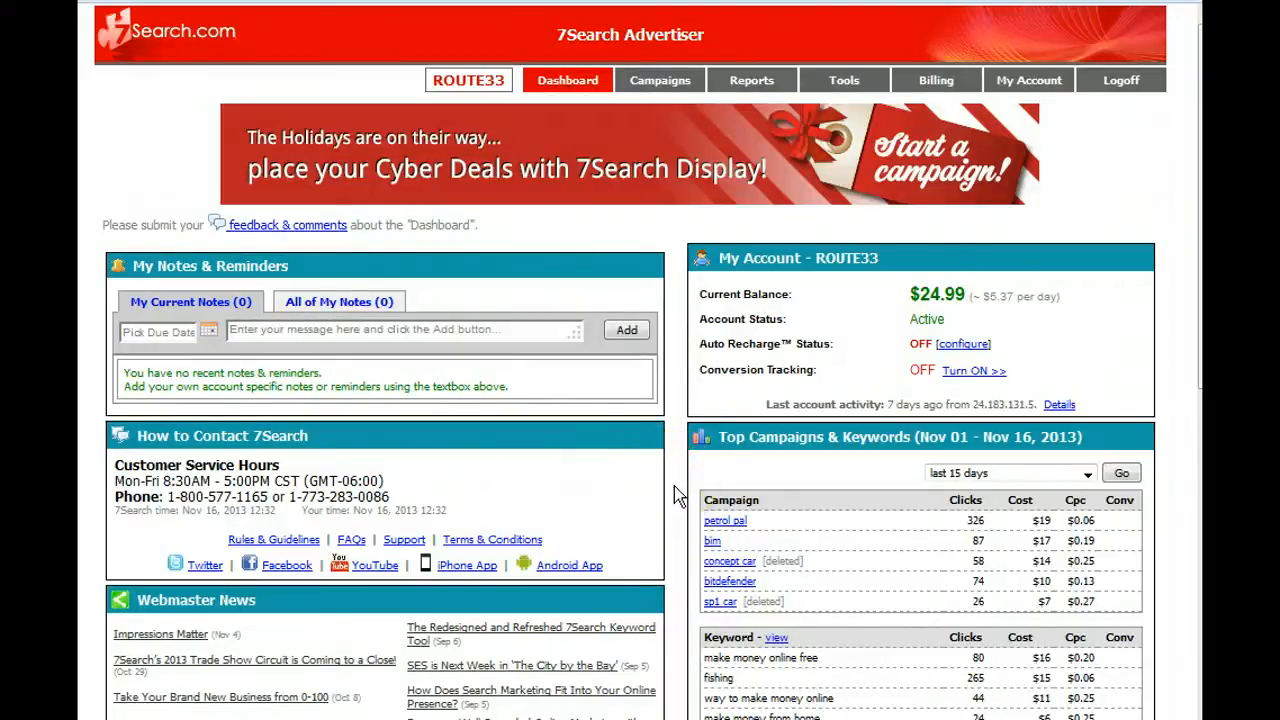
{"action": "left_click", "coordinate": [647, 90]}
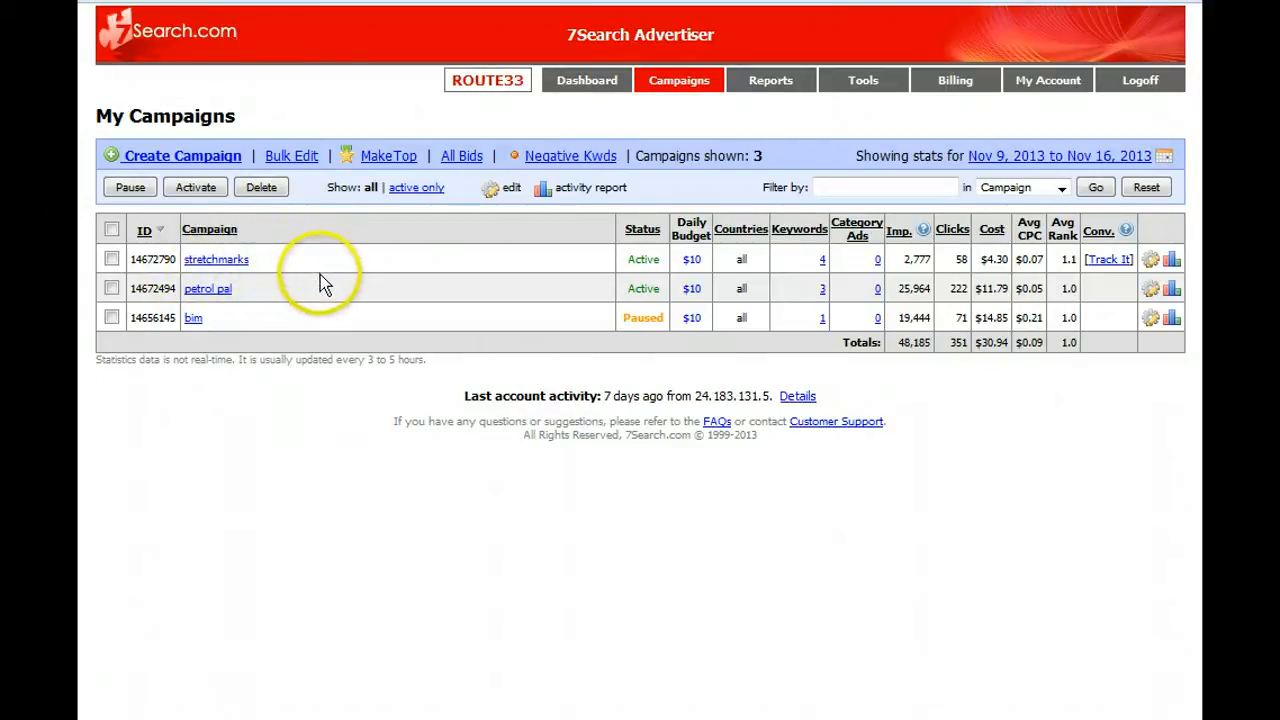
{"action": "left_click", "coordinate": [111, 260]}
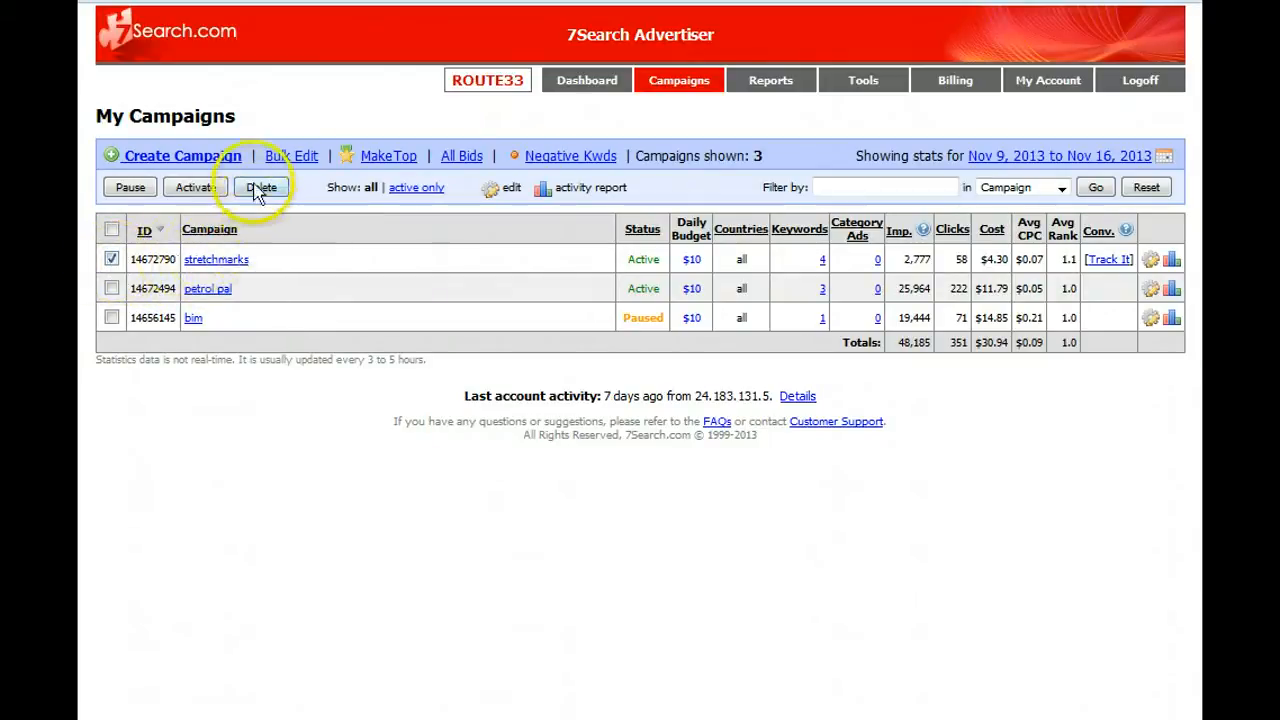
{"action": "left_click", "coordinate": [111, 260]}
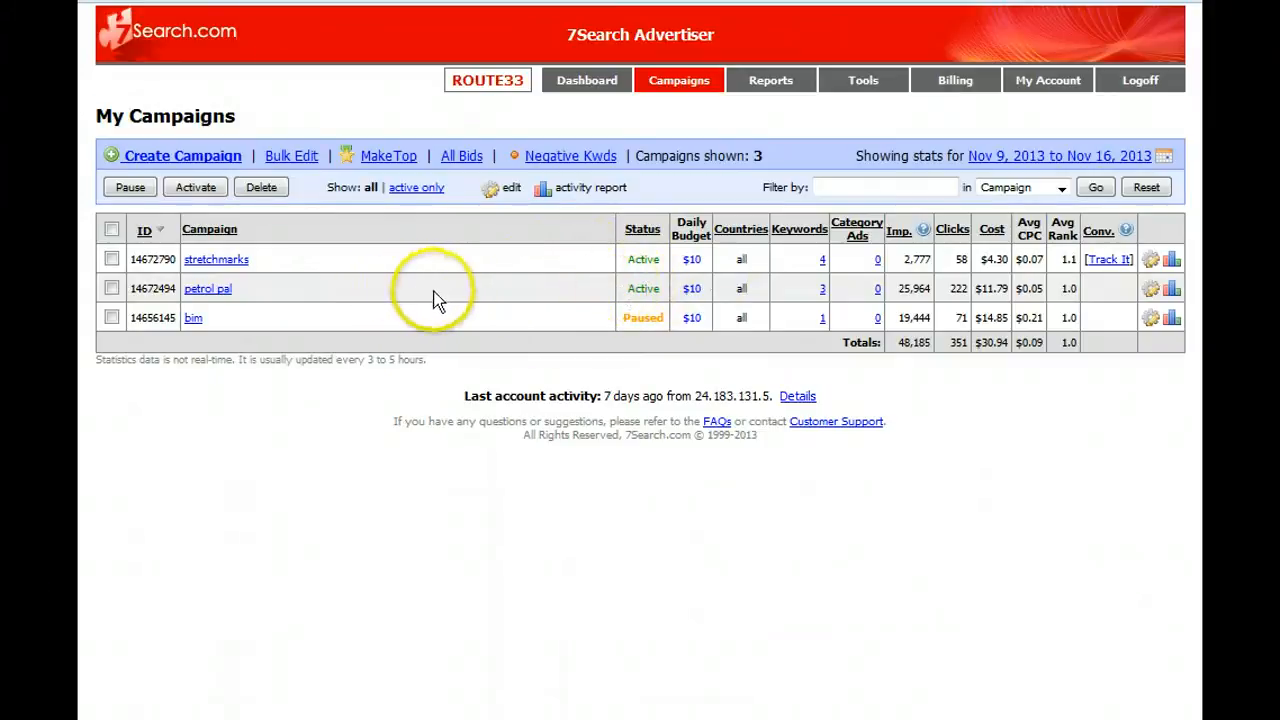
Create a new campaign named "5steps" with the default ad title "Learn To Make Money Online".
{"action": "left_click", "coordinate": [158, 163]}
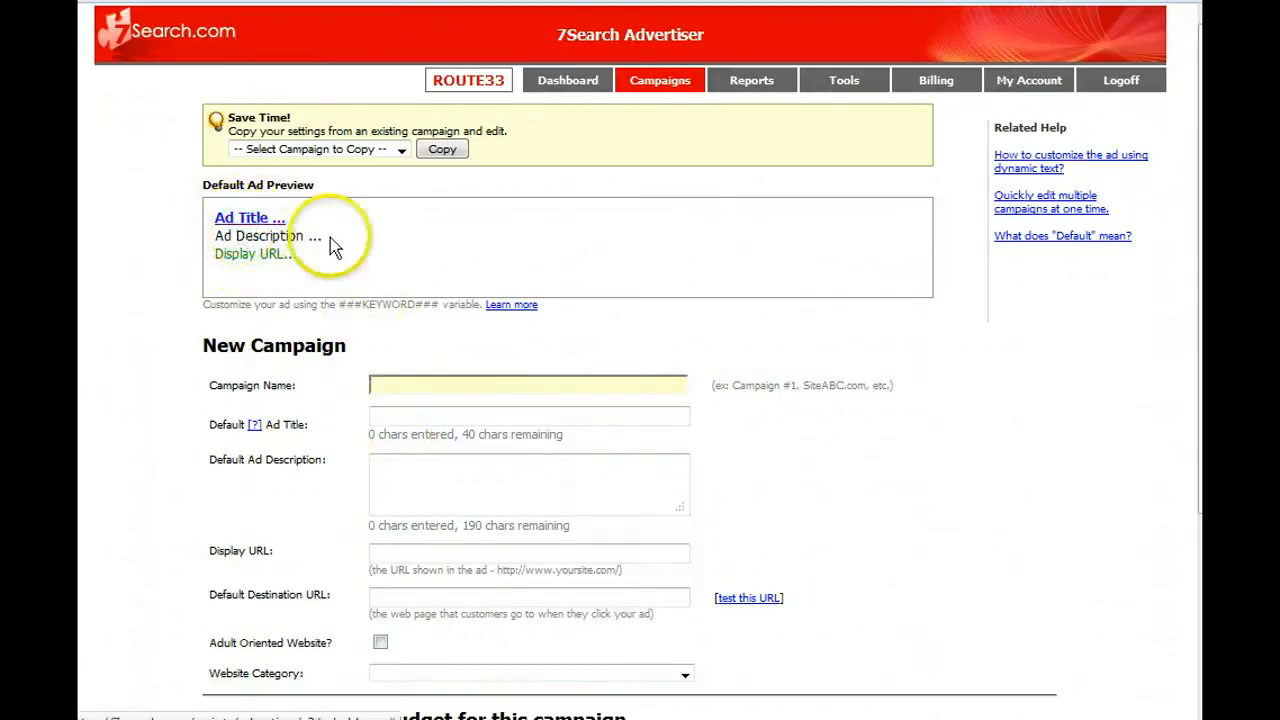
{"action": "left_click", "coordinate": [689, 366]}
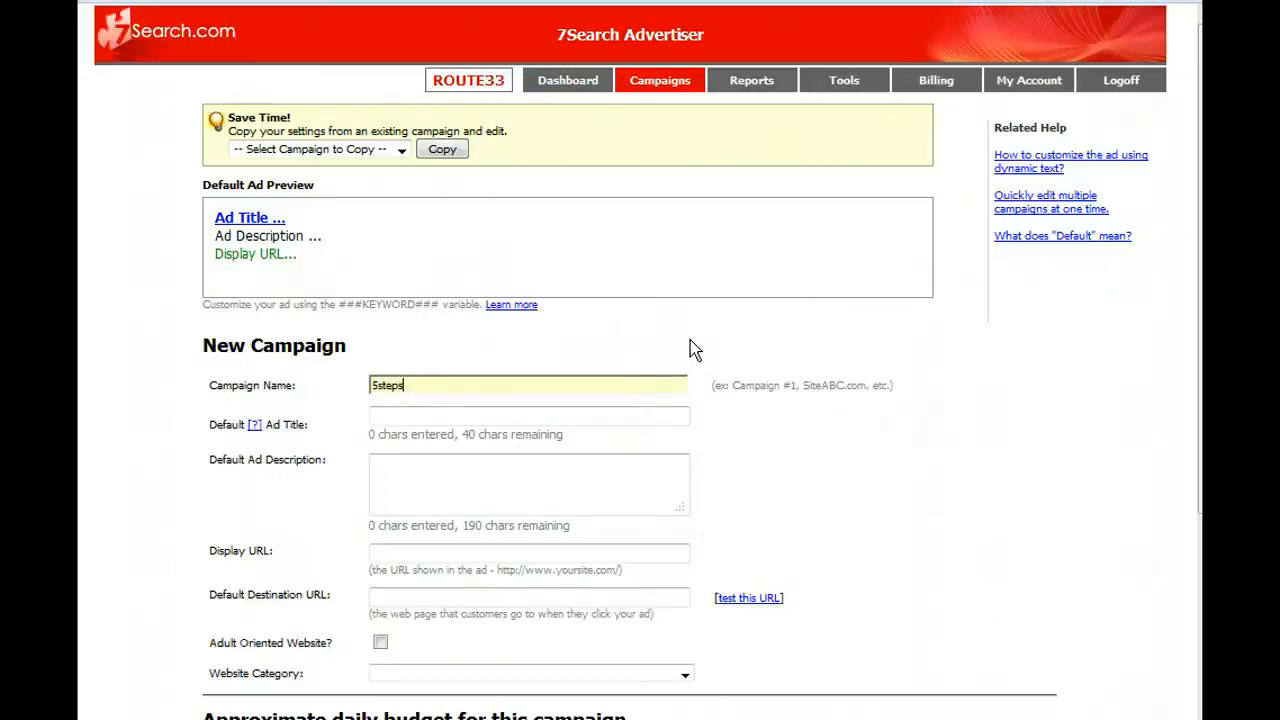
{"action": "left_click", "coordinate": [622, 414]}
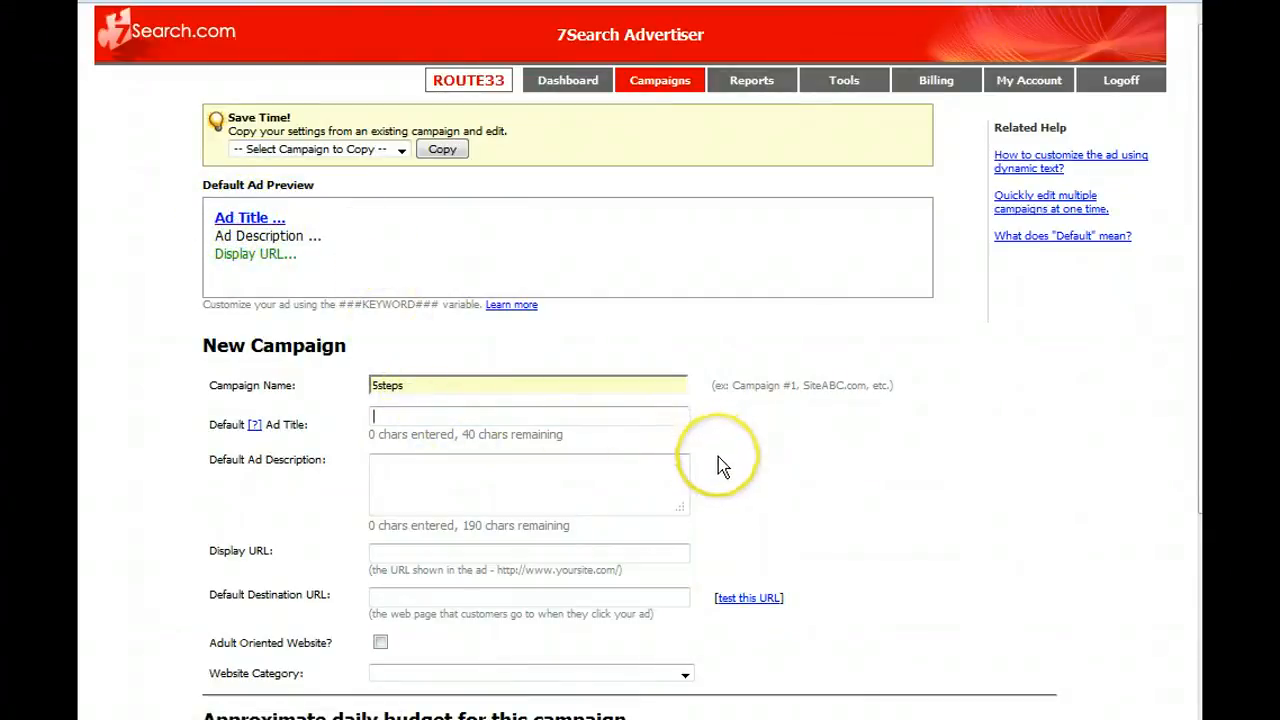
{"action": "type", "text": "ear"}
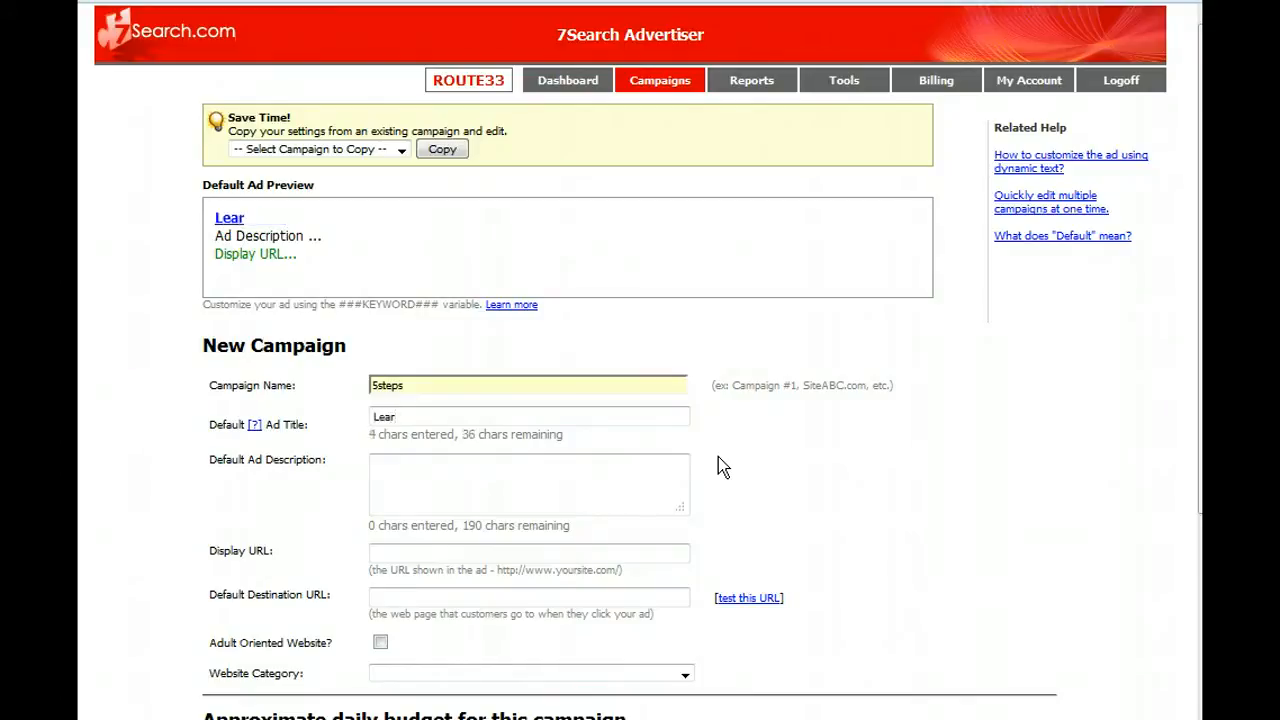
{"action": "type", "text": "n To Make Money Online"}
Enter the default ad description "Free video series reveals powerful new methods for making money online".
{"action": "left_click", "coordinate": [551, 460]}
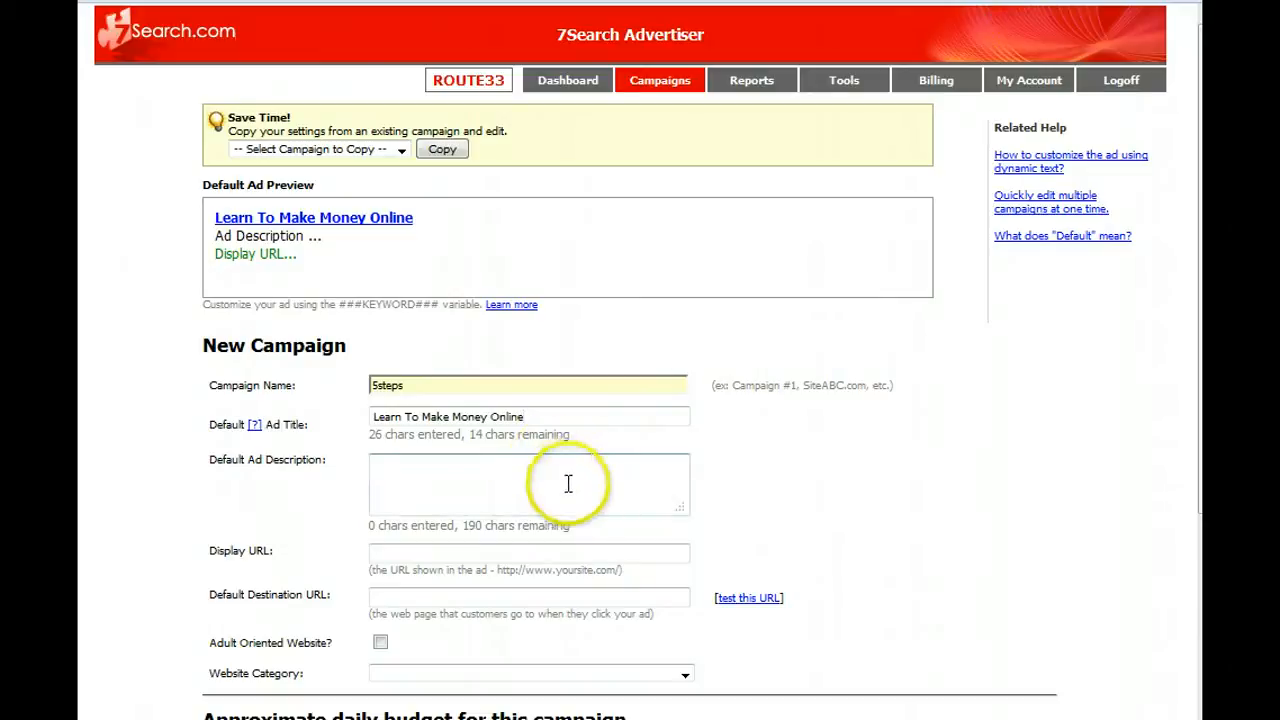
{"action": "left_click", "coordinate": [404, 475]}
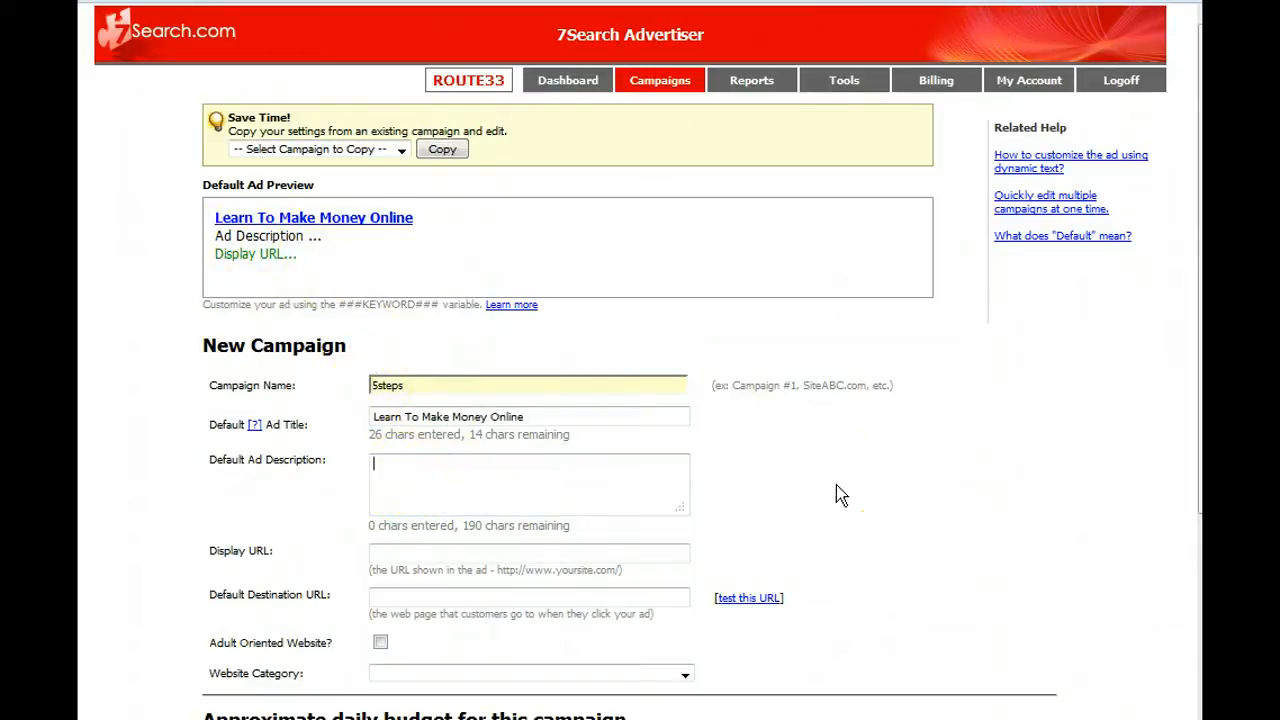
{"action": "type", "text": "Free videwo"}
{"action": "key", "text": "BackSpace"}
{"action": "key", "text": "BackSpace"}
{"action": "key", "text": "BackSpace"}
{"action": "type", "text": "o series revea"}
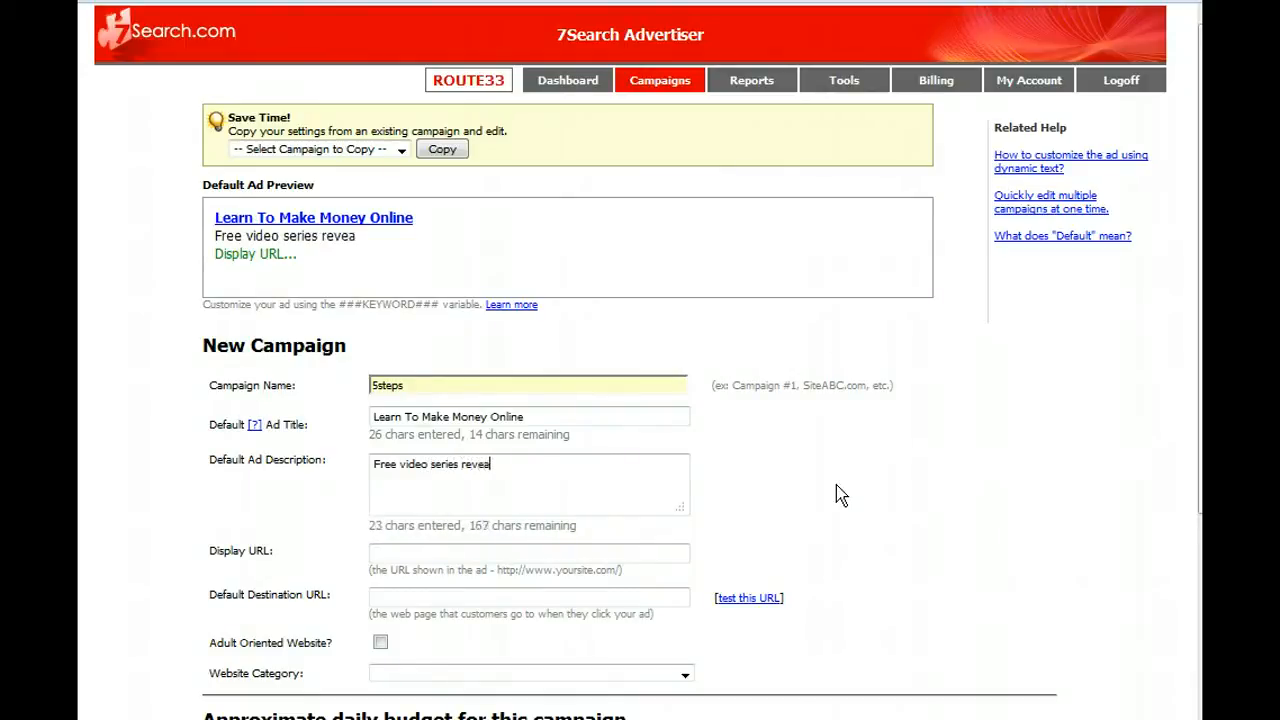
{"action": "type", "text": "ls powerful"}
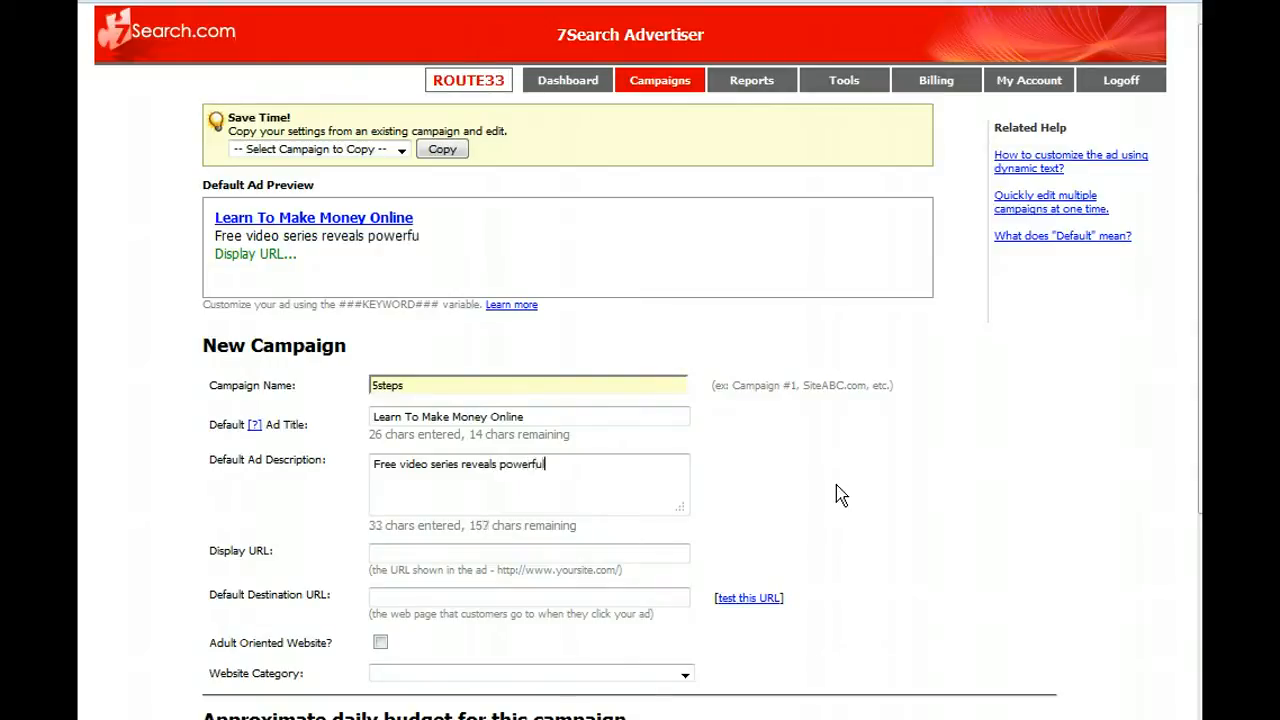
{"action": "type", "text": " new methode"}
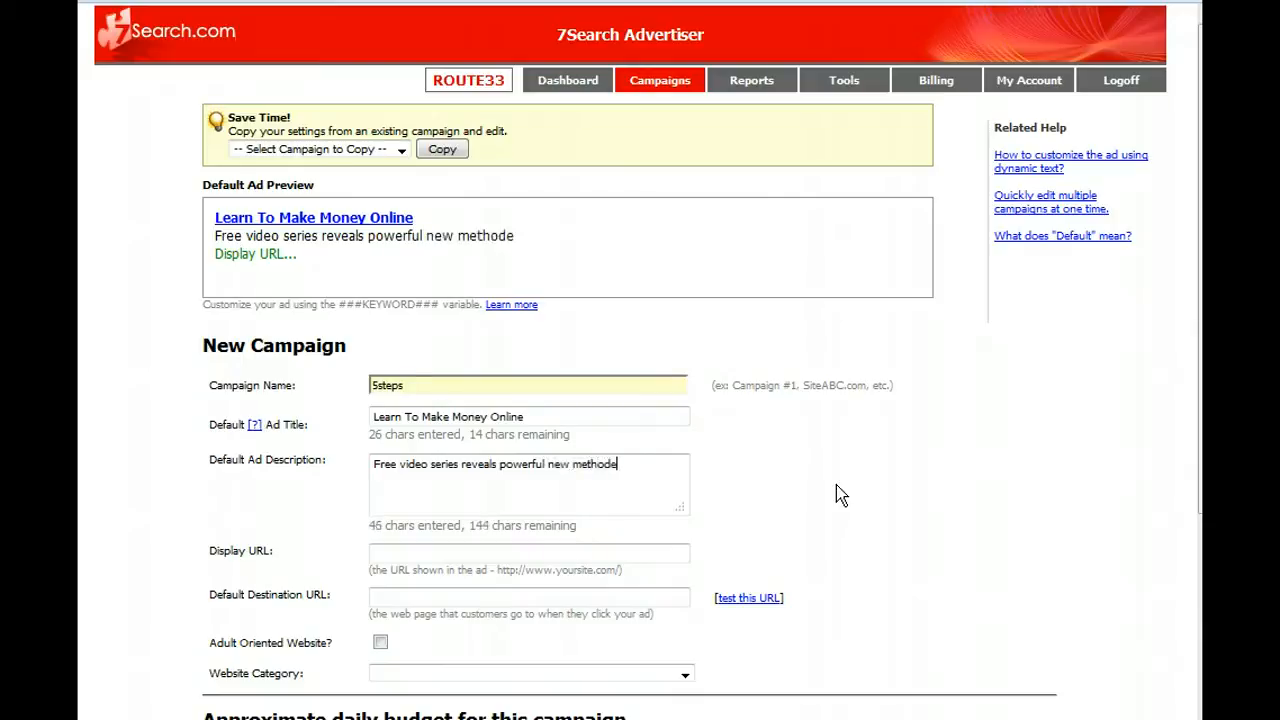
{"action": "key", "text": "BackSpace"}
{"action": "type", "text": "s for mak"}
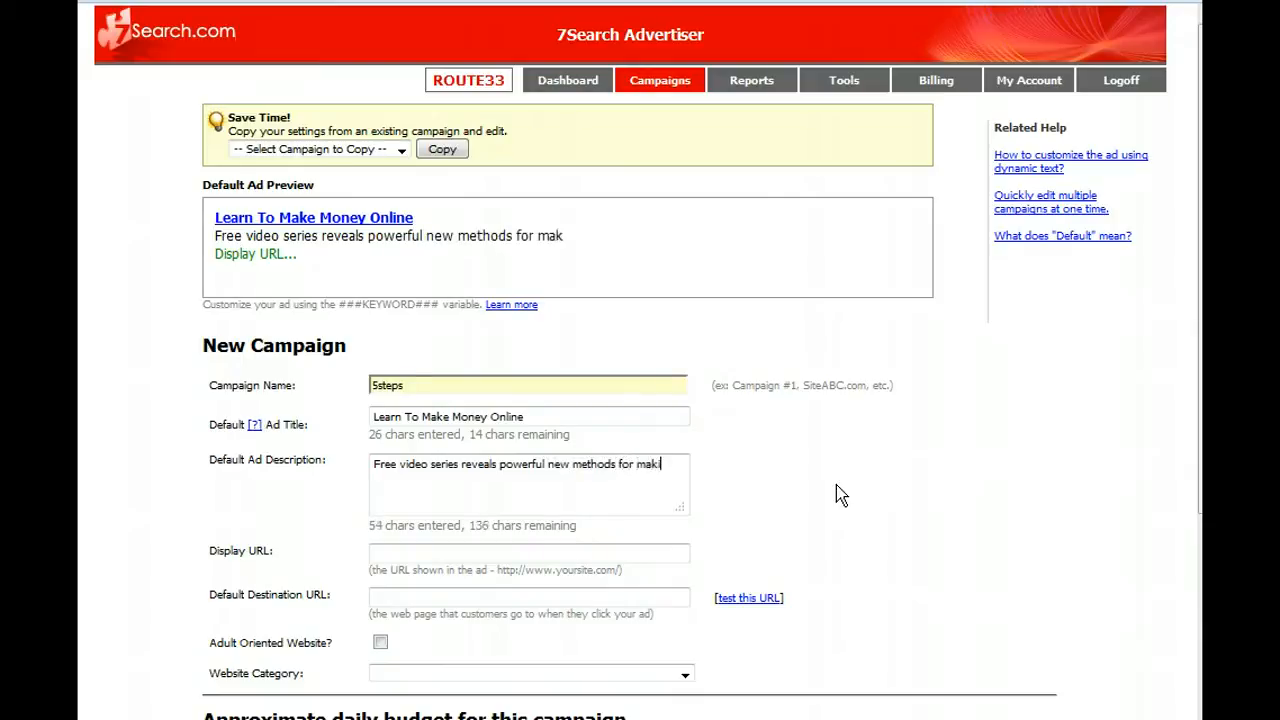
{"action": "type", "text": "ing money on"}
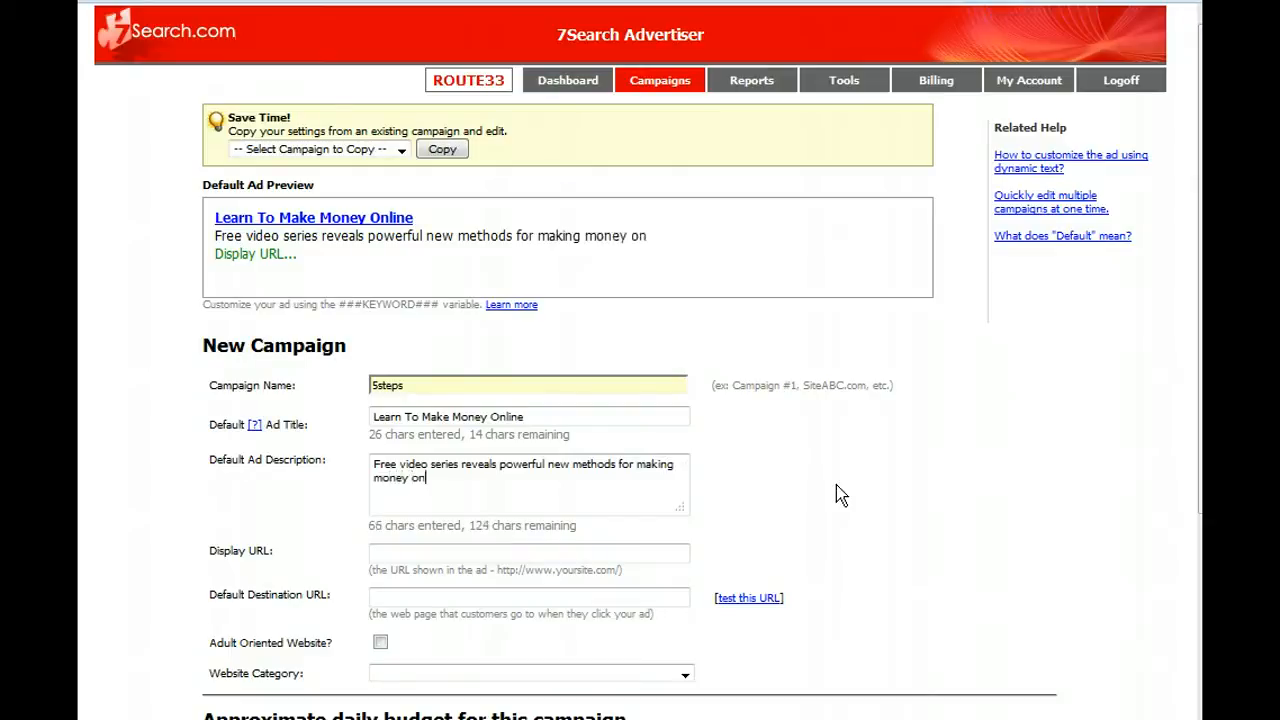
{"action": "type", "text": "line"}
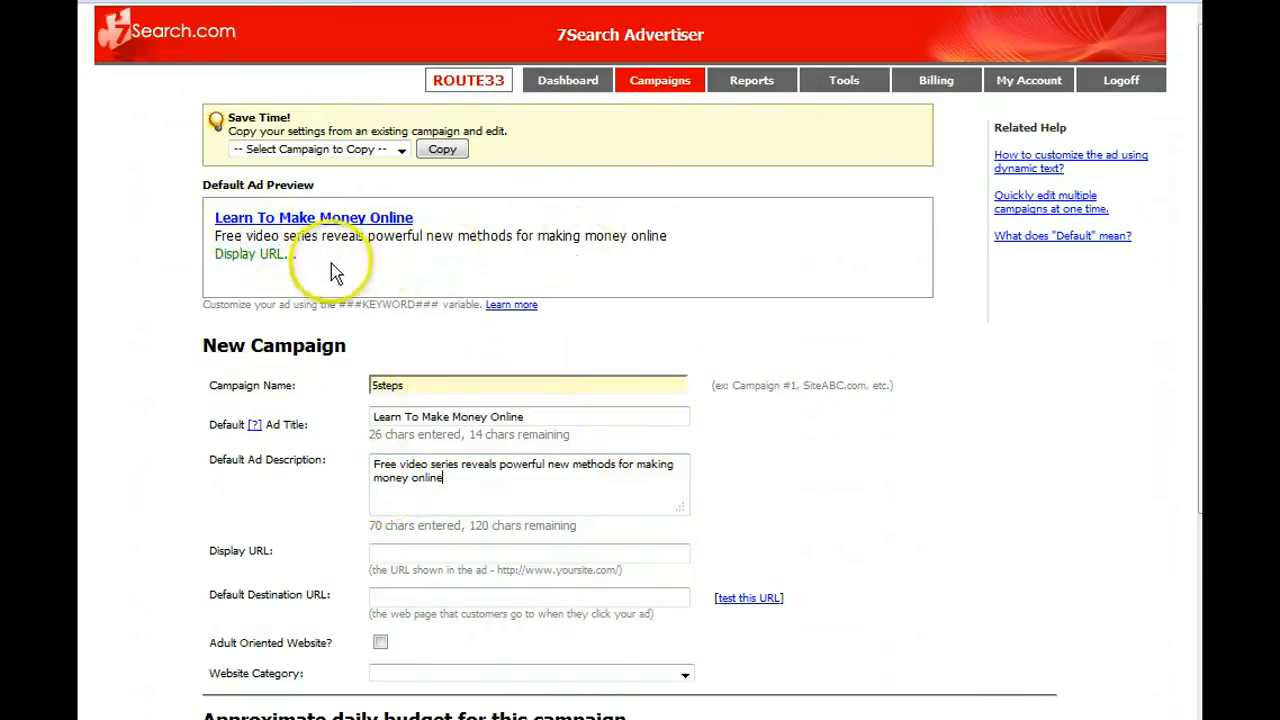
{"action": "left_click", "coordinate": [380, 555]}
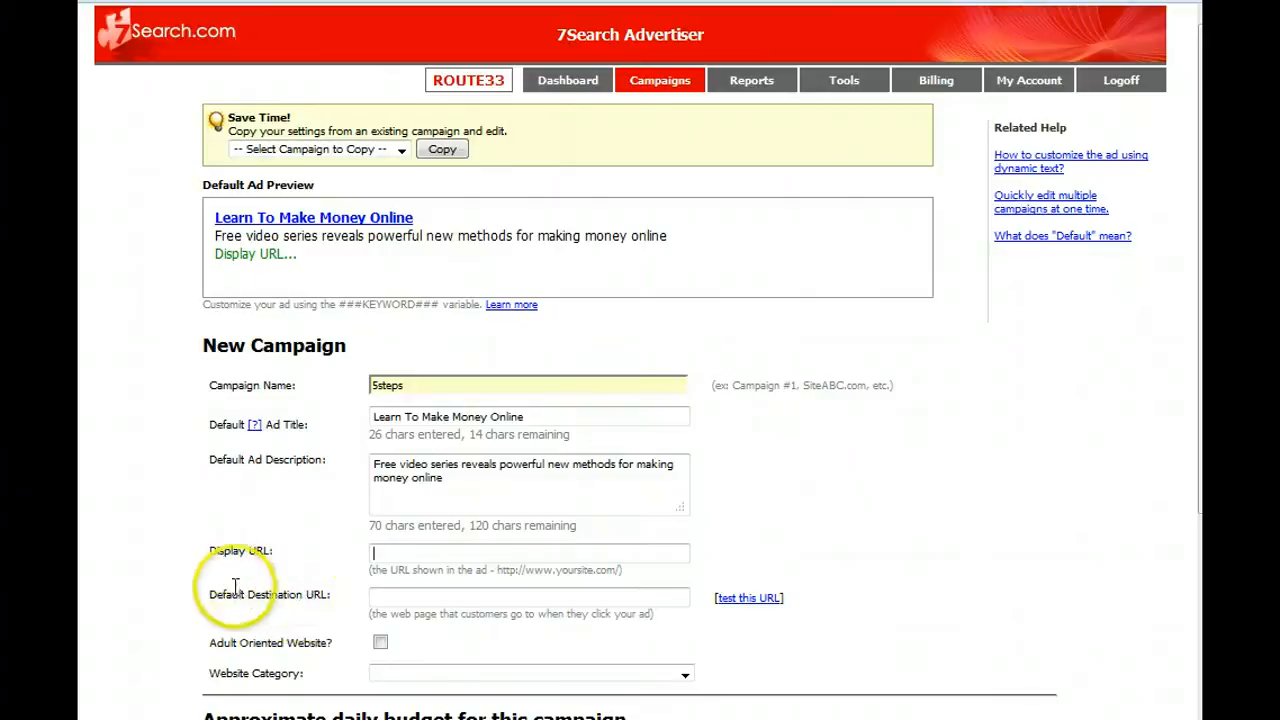
{"action": "left_click", "coordinate": [383, 553]}
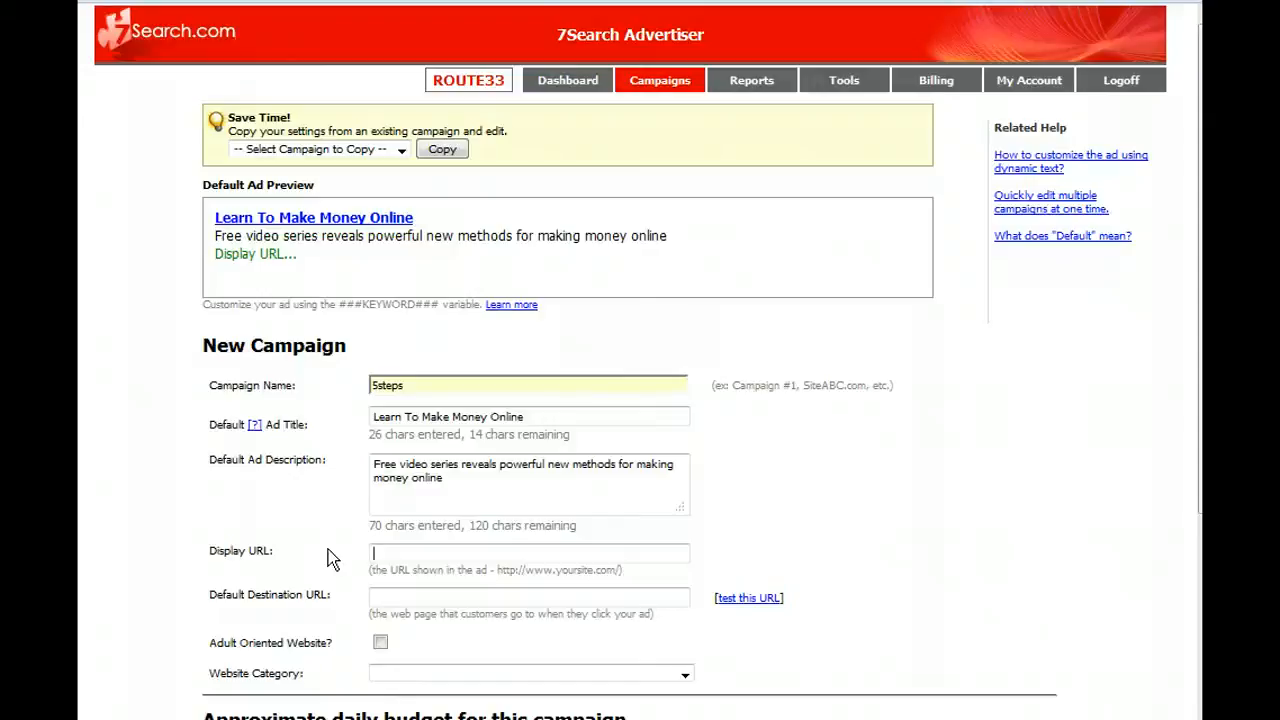
{"action": "left_click", "coordinate": [390, 554]}
{"action": "type", "text": "http"}
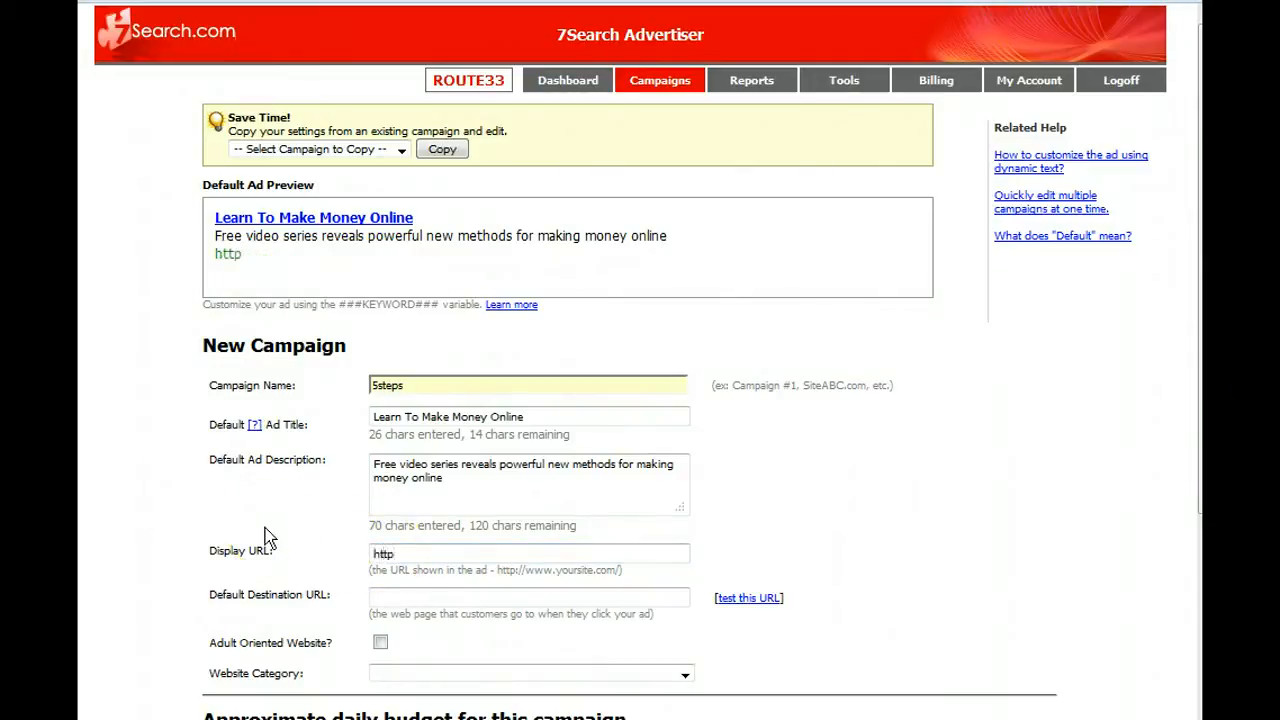
{"action": "type", "text": "://creatinglife"}
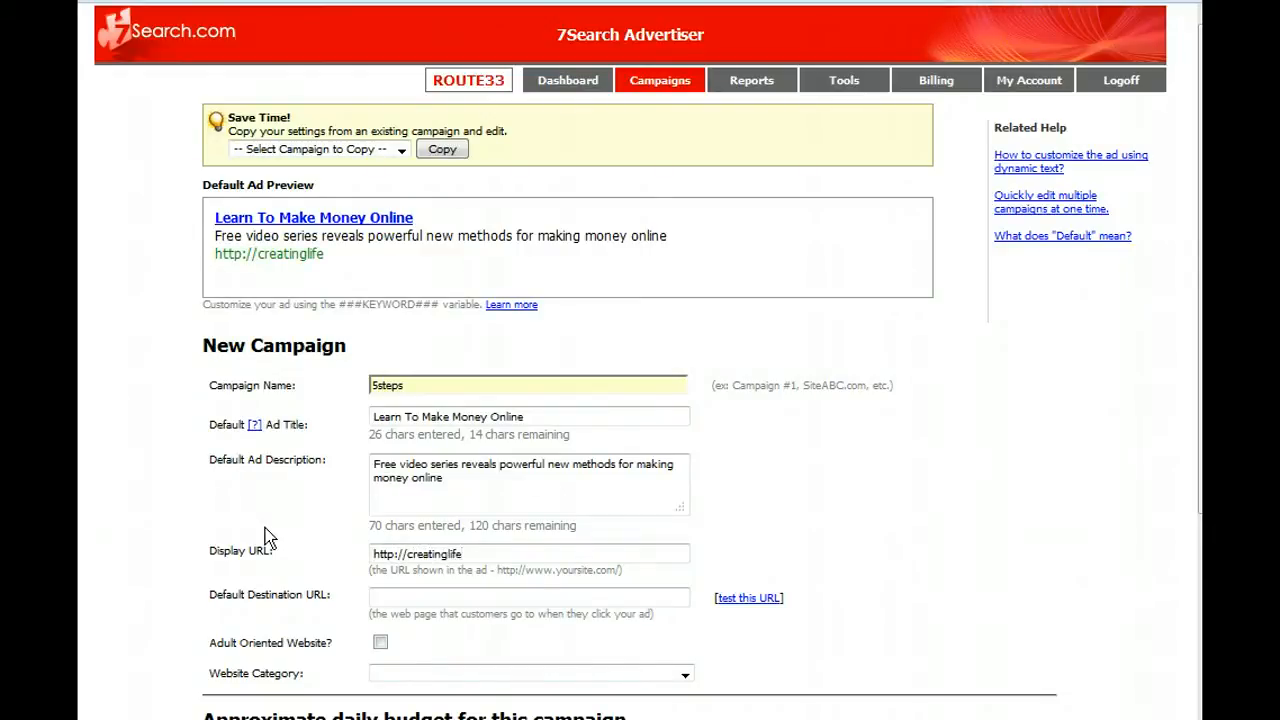
{"action": "type", "text": "solutions.com"}
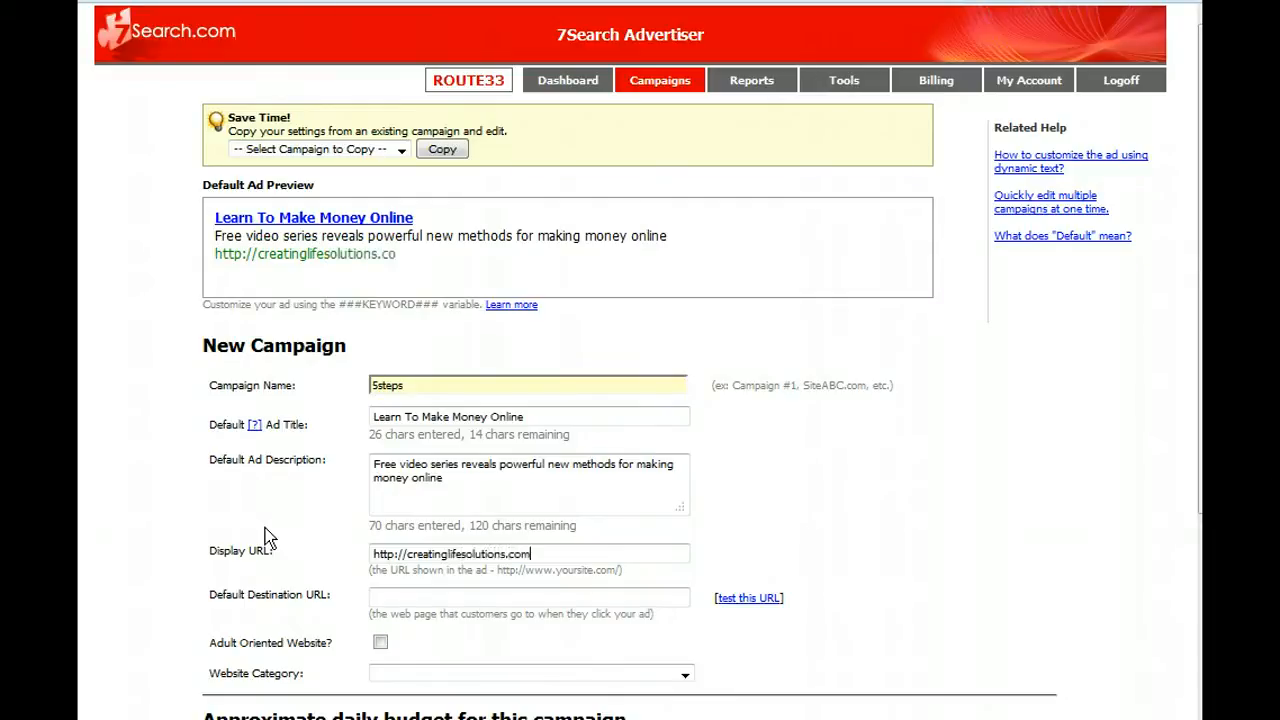
{"action": "left_click", "coordinate": [371, 598]}
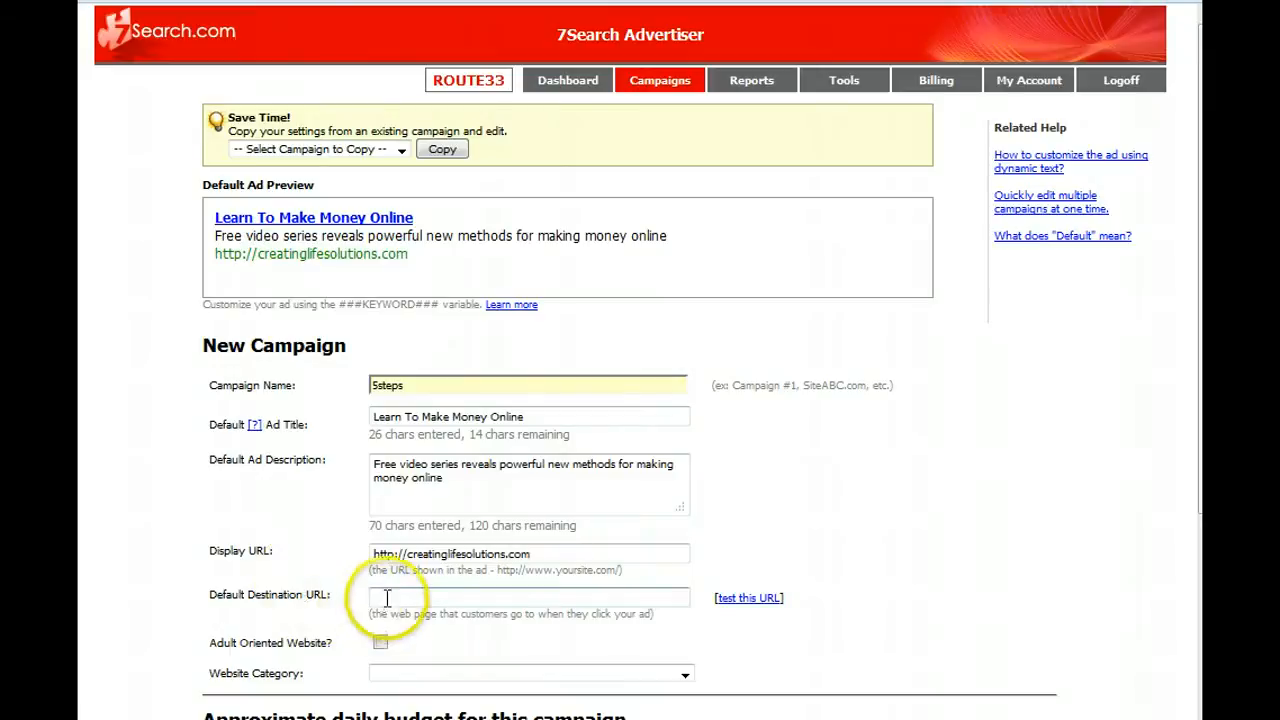
{"action": "type", "text": "htt"}
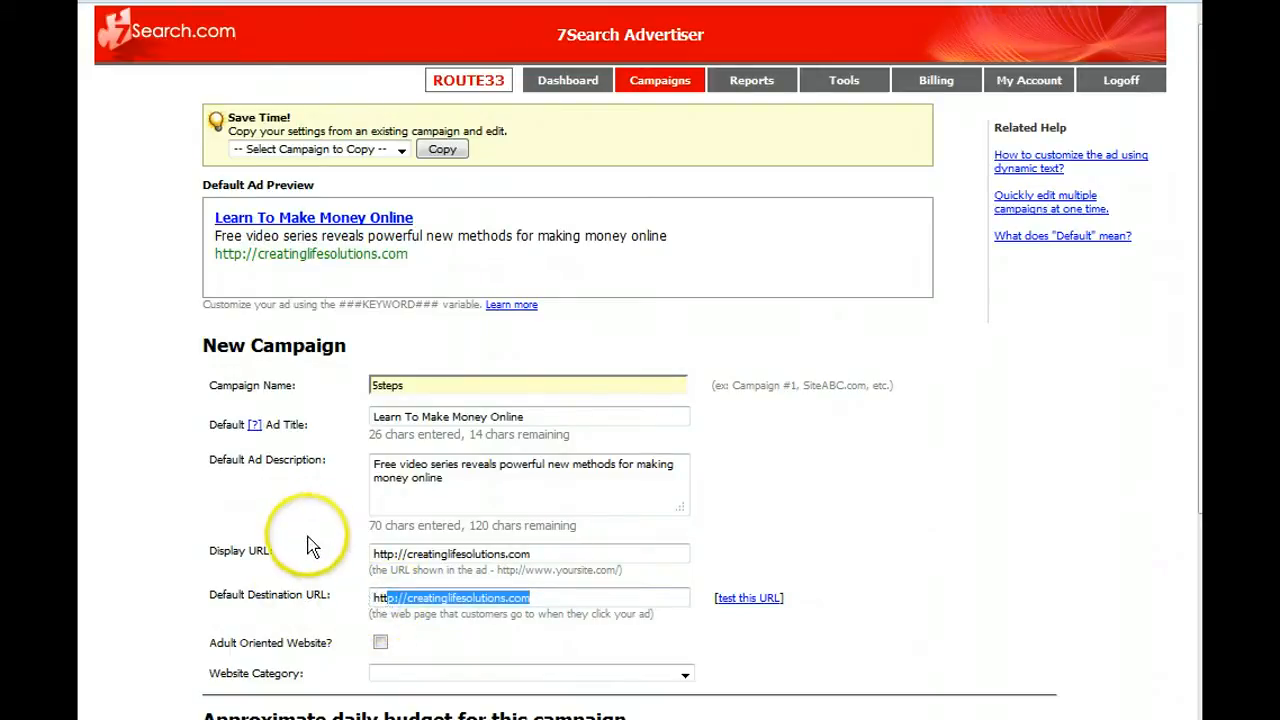
{"action": "key", "text": "BackSpace"}
{"action": "key", "text": "BackSpace"}
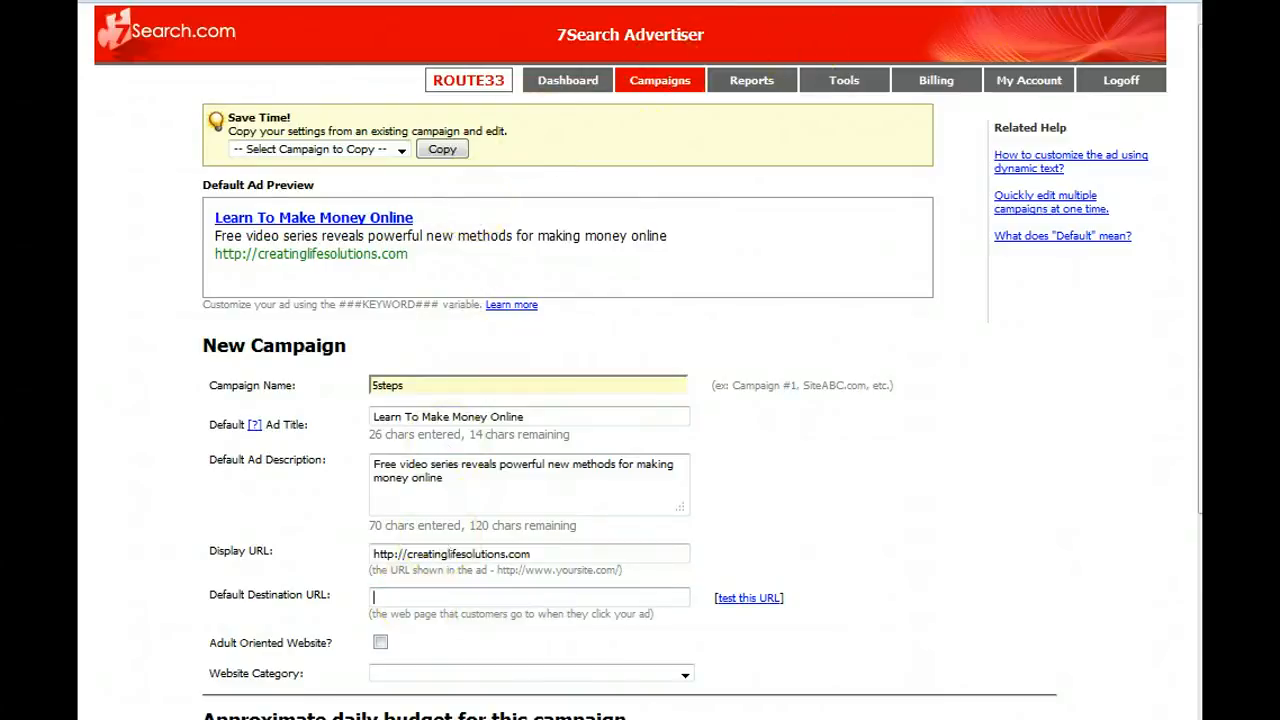
Open the bookmarked landing page "3 Steps To Your Success" in a new browser tab.
{"action": "key", "text": "ctrl+t"}
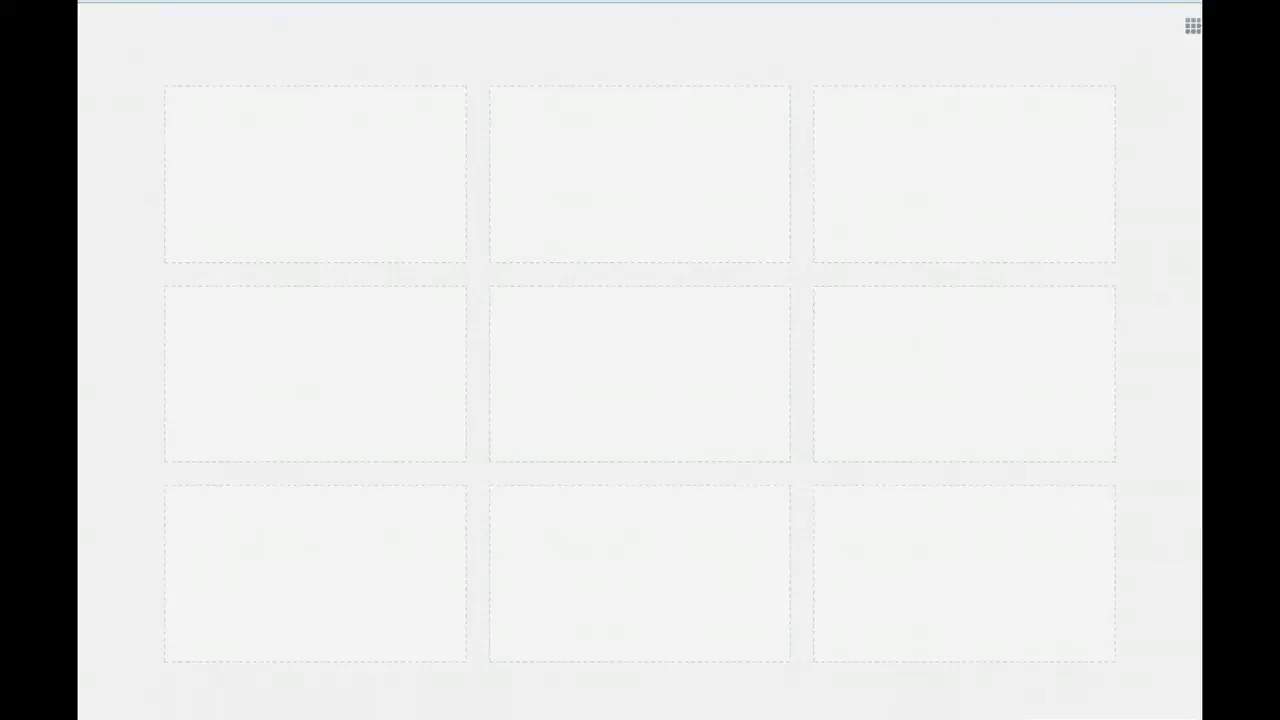
{"action": "left_click", "coordinate": [1165, 2]}
{"action": "scroll", "coordinate": [908, 561], "scroll_direction": "down", "scroll_amount": 16}
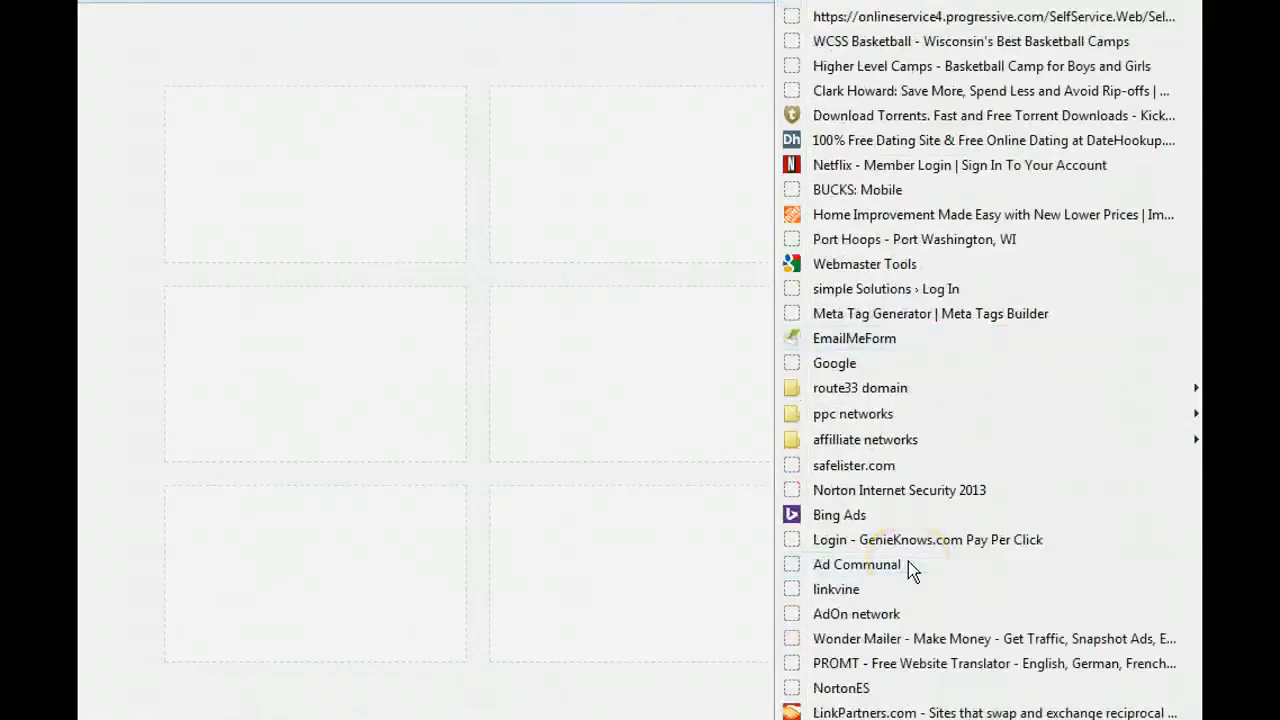
{"action": "scroll", "coordinate": [910, 568], "scroll_direction": "down", "scroll_amount": 14}
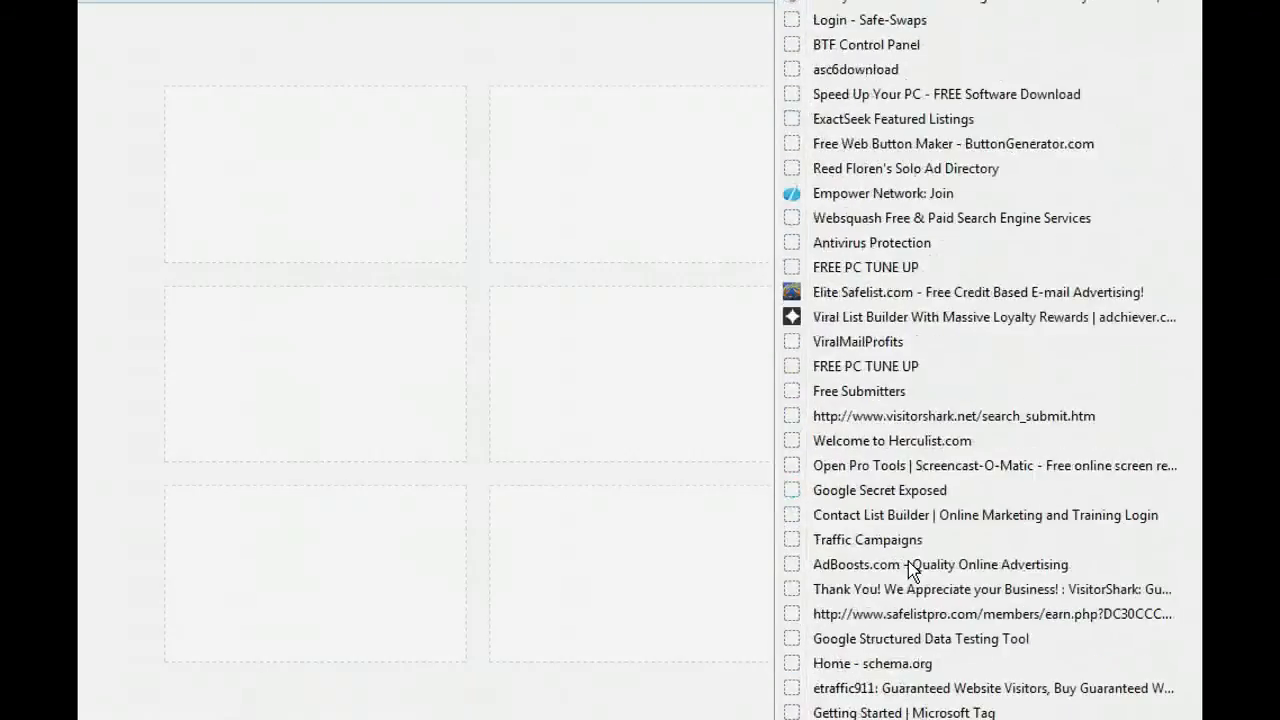
{"action": "scroll", "coordinate": [910, 568], "scroll_direction": "down", "scroll_amount": 7}
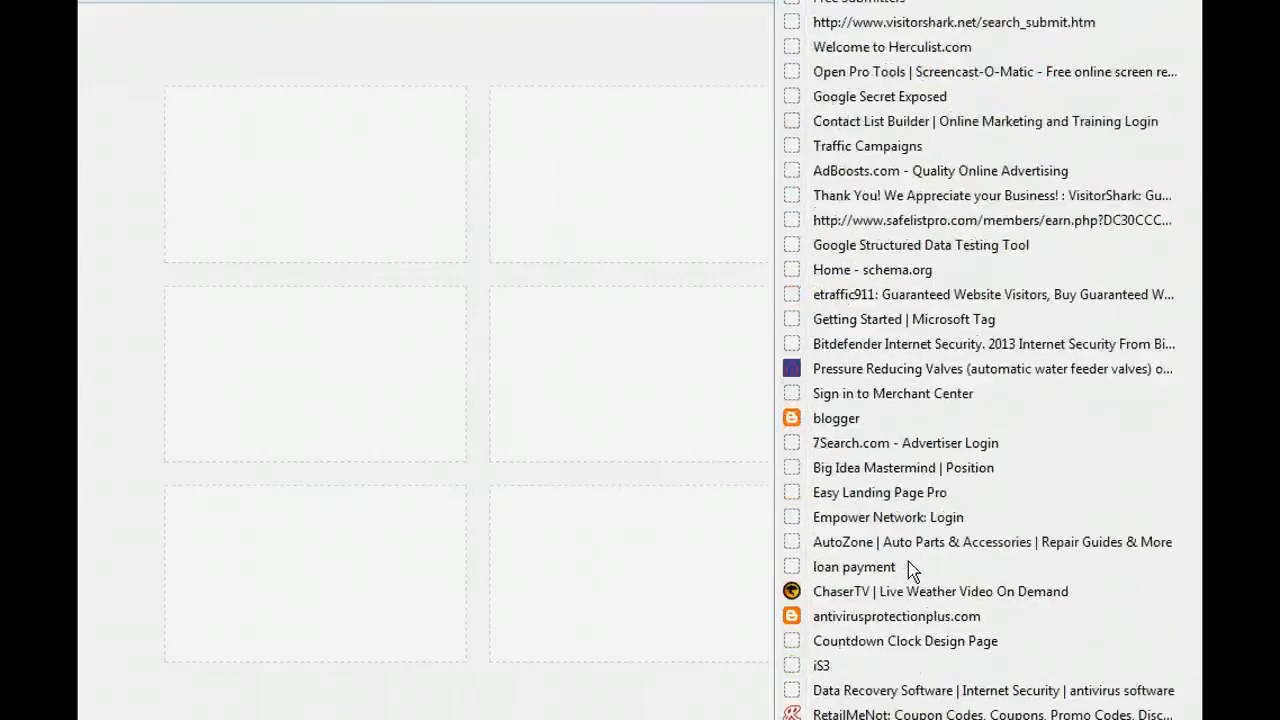
{"action": "scroll", "coordinate": [910, 568], "scroll_direction": "down", "scroll_amount": 6}
{"action": "scroll", "coordinate": [910, 568], "scroll_direction": "down", "scroll_amount": 2}
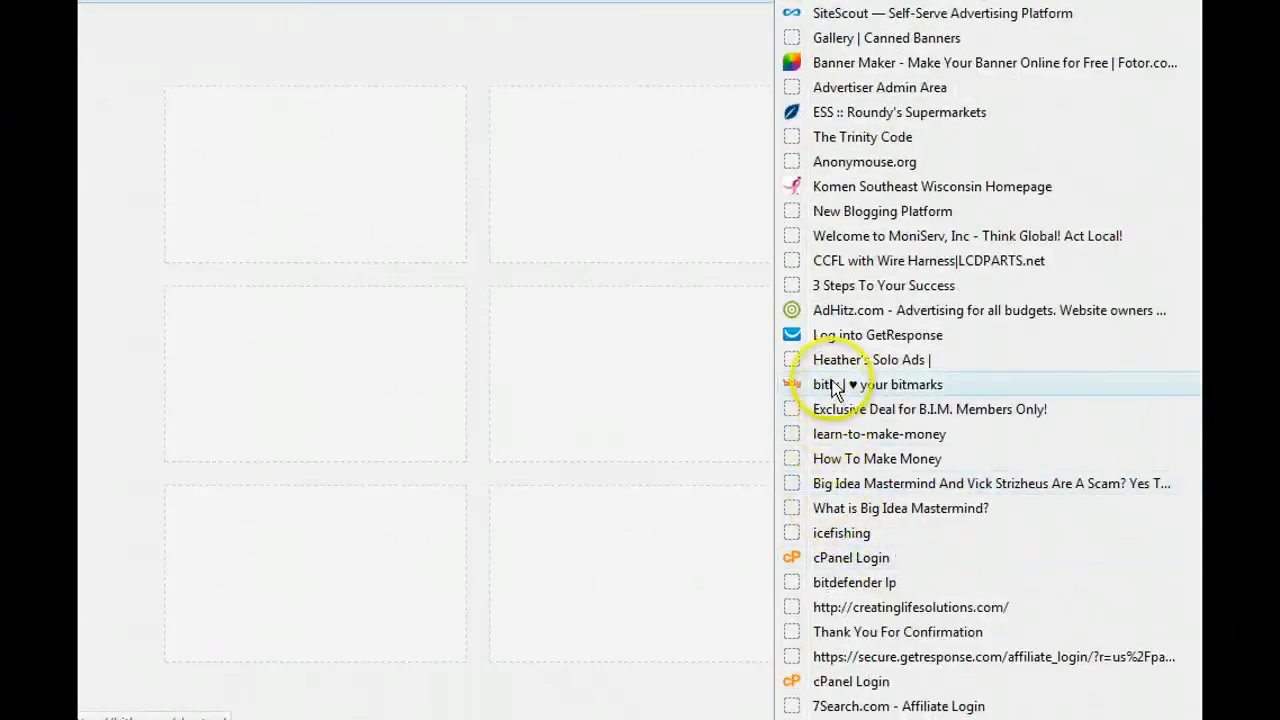
{"action": "left_click", "coordinate": [834, 286]}
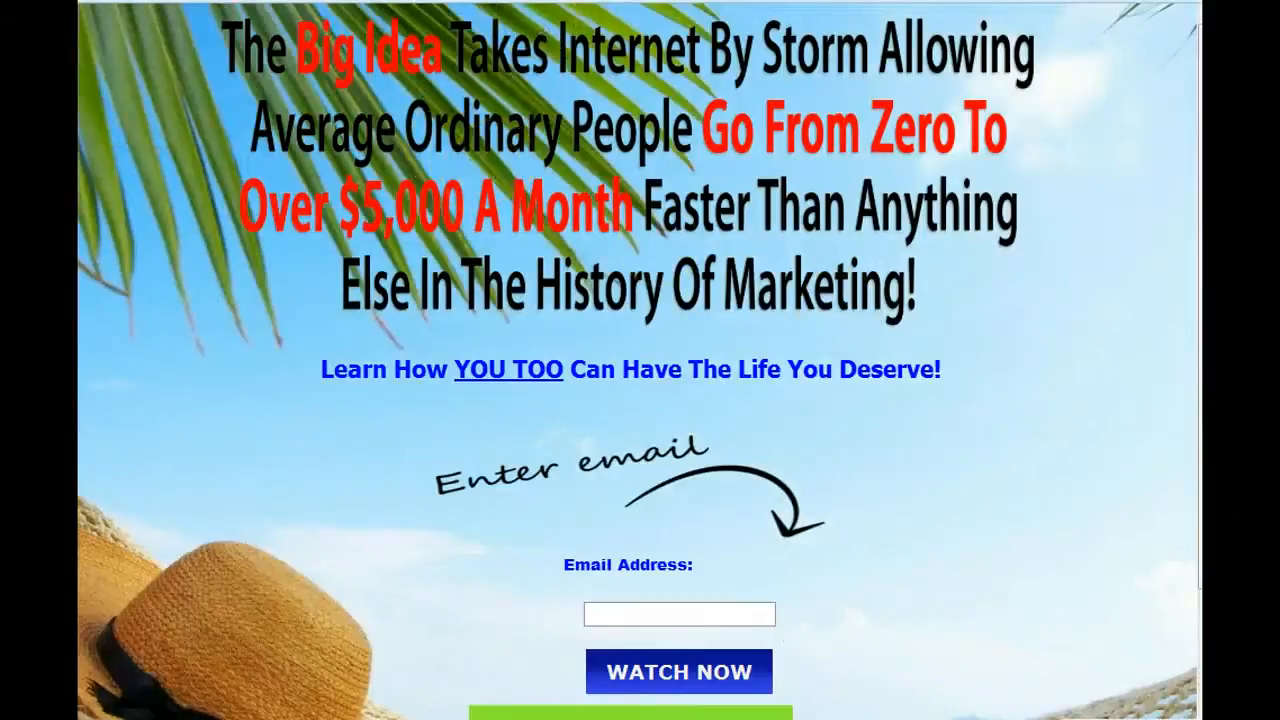
{"action": "right_click", "coordinate": [402, 2]}
{"action": "left_click", "coordinate": [432, 27]}
{"action": "left_click", "coordinate": [380, 2]}
{"action": "left_click", "coordinate": [428, 598]}
{"action": "right_click", "coordinate": [428, 598]}
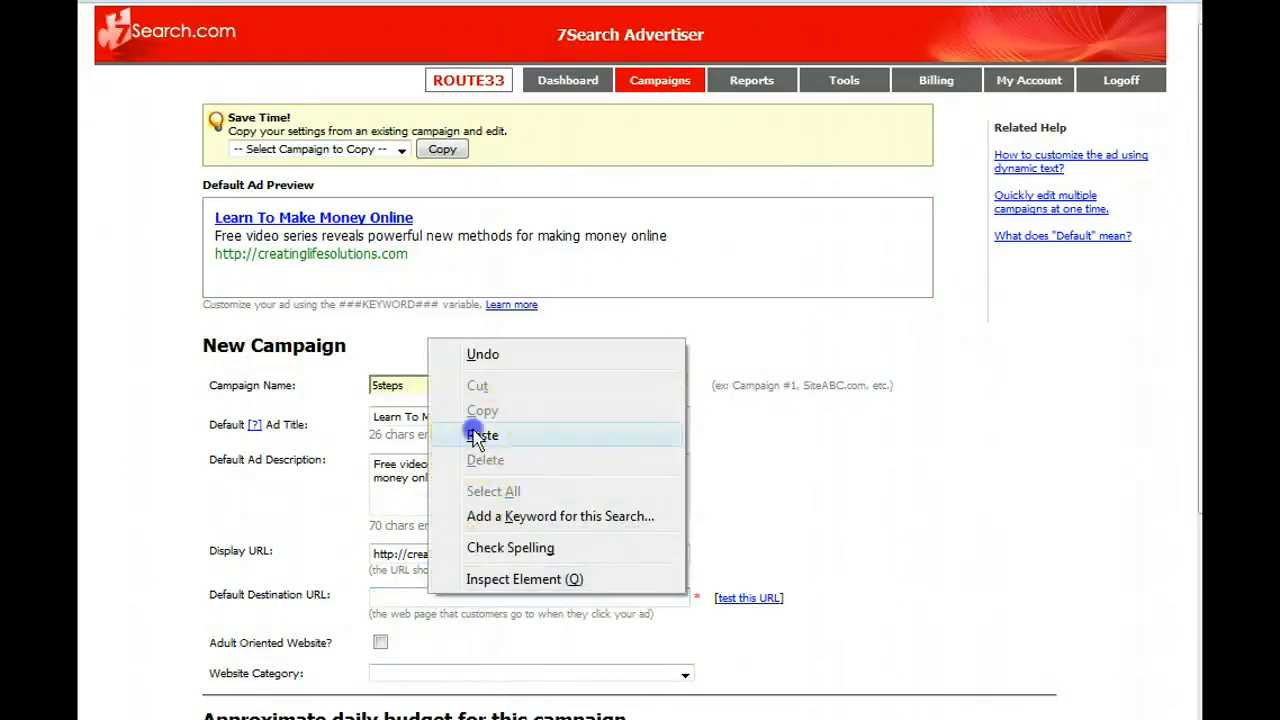
{"action": "left_click", "coordinate": [482, 436]}
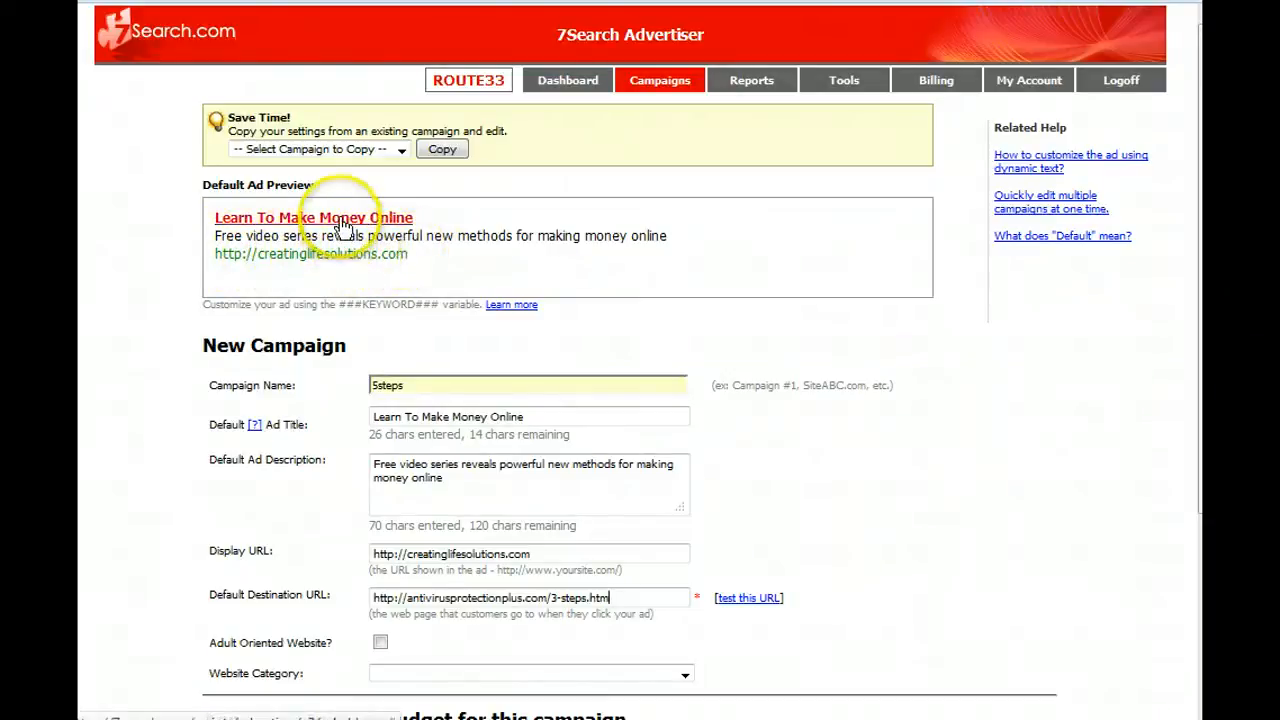
Test the default destination URL to check the landing page, and return to the campaign form.
{"action": "left_click", "coordinate": [637, 598]}
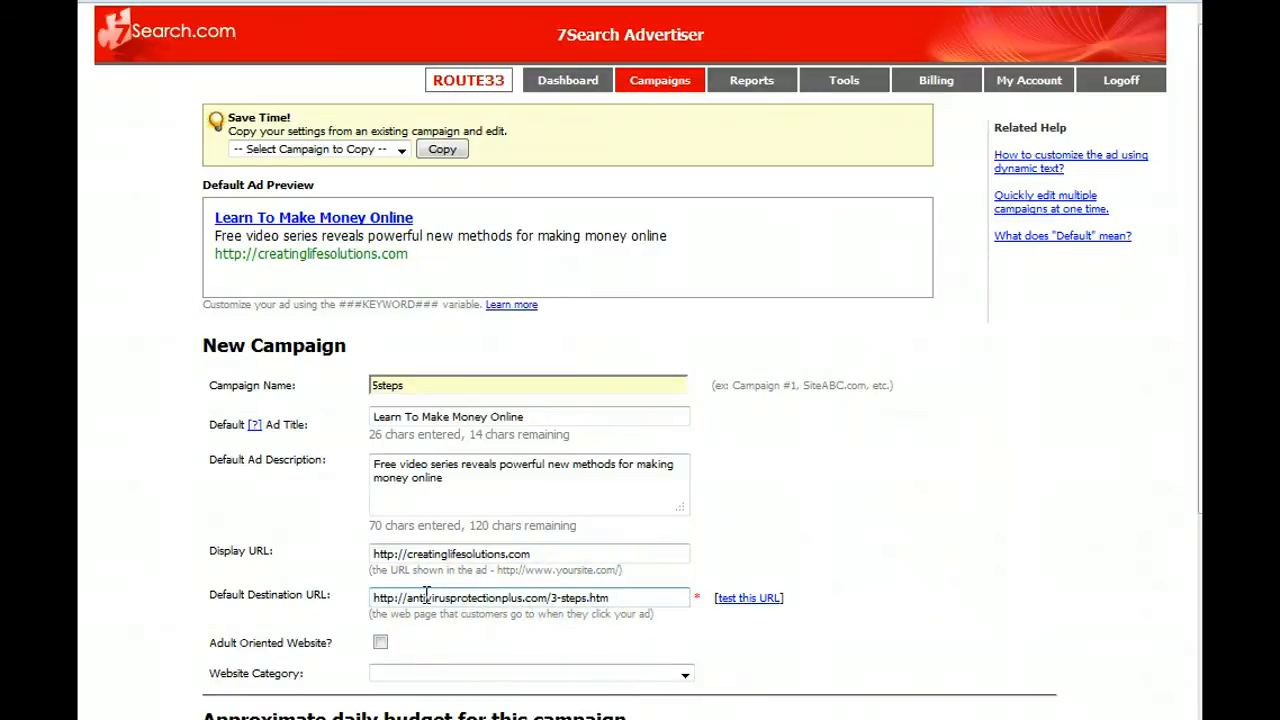
{"action": "scroll", "coordinate": [428, 592], "scroll_direction": "down", "scroll_amount": 3}
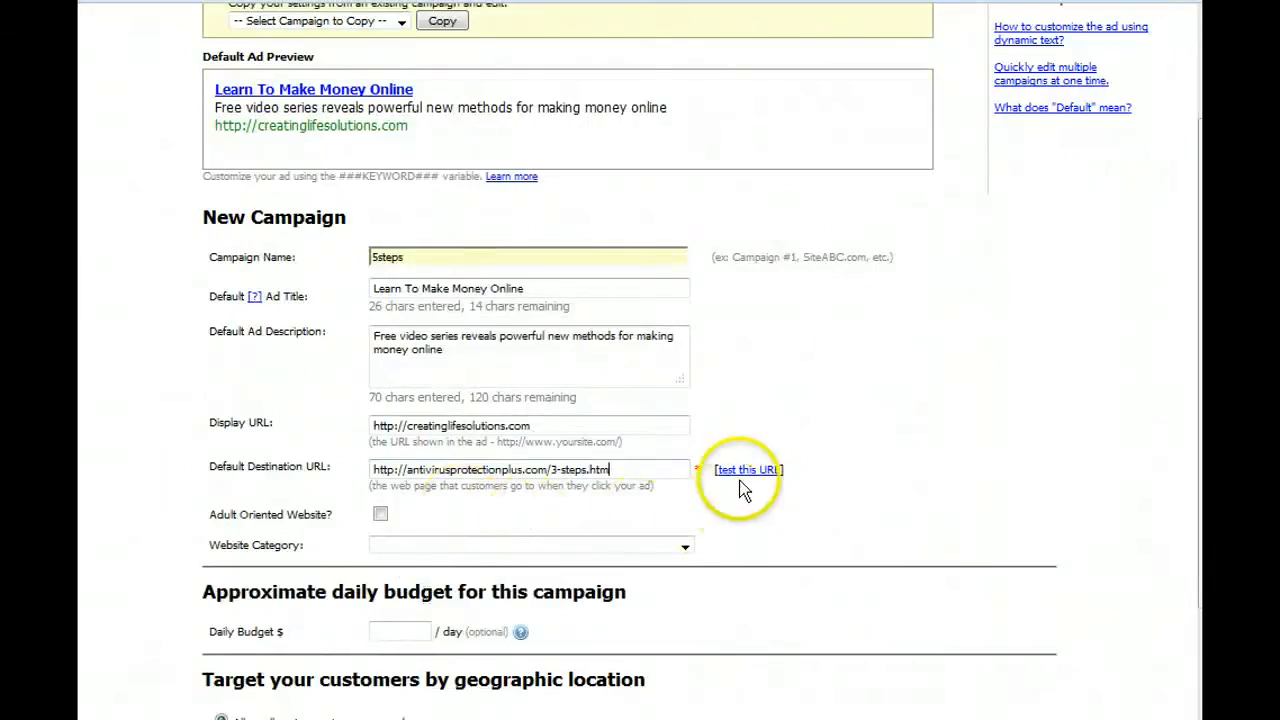
{"action": "left_click", "coordinate": [744, 472]}
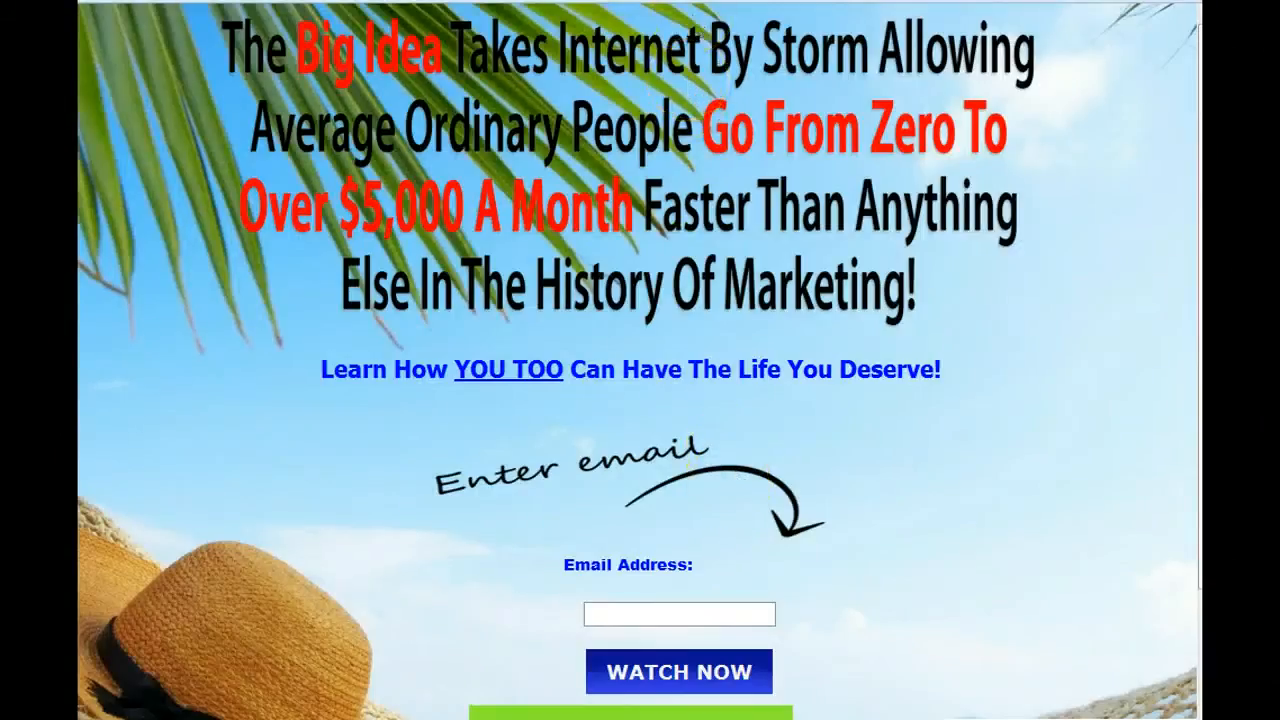
{"action": "left_click", "coordinate": [697, 2]}
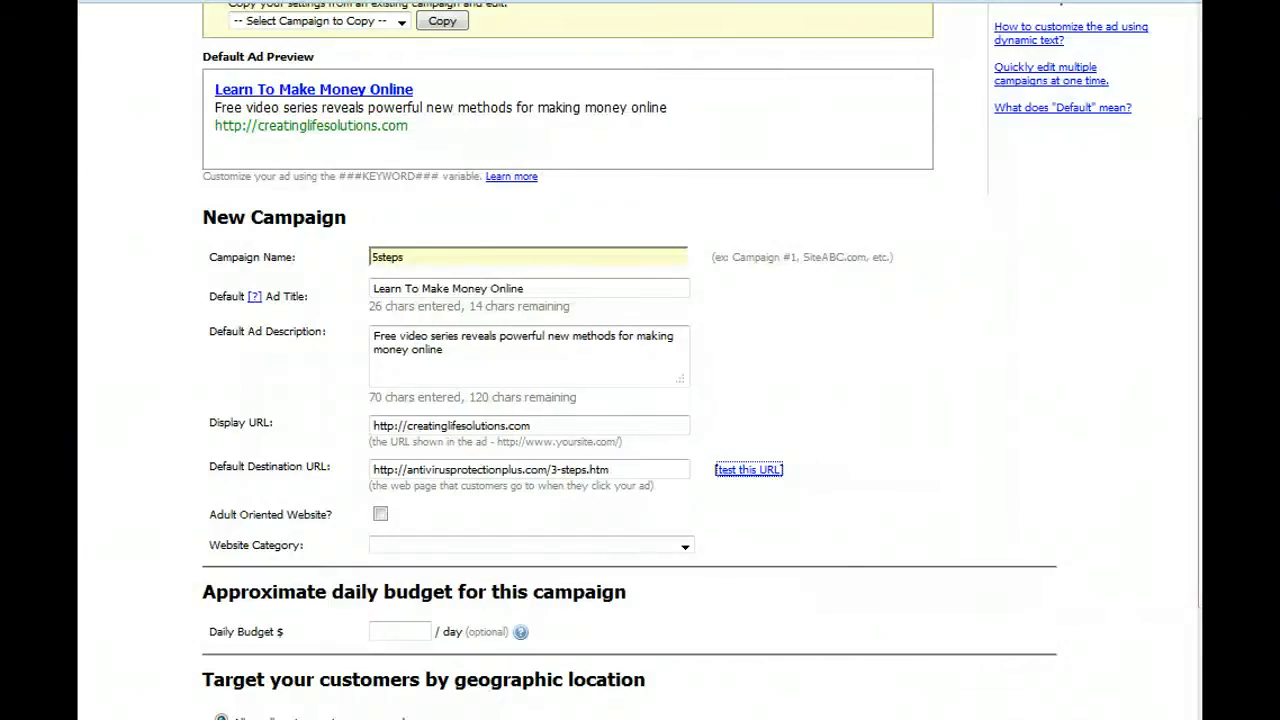
Set the campaign's website category to Internet: Marketing & Advertising.
{"action": "scroll", "coordinate": [740, 380], "scroll_direction": "down", "scroll_amount": 3}
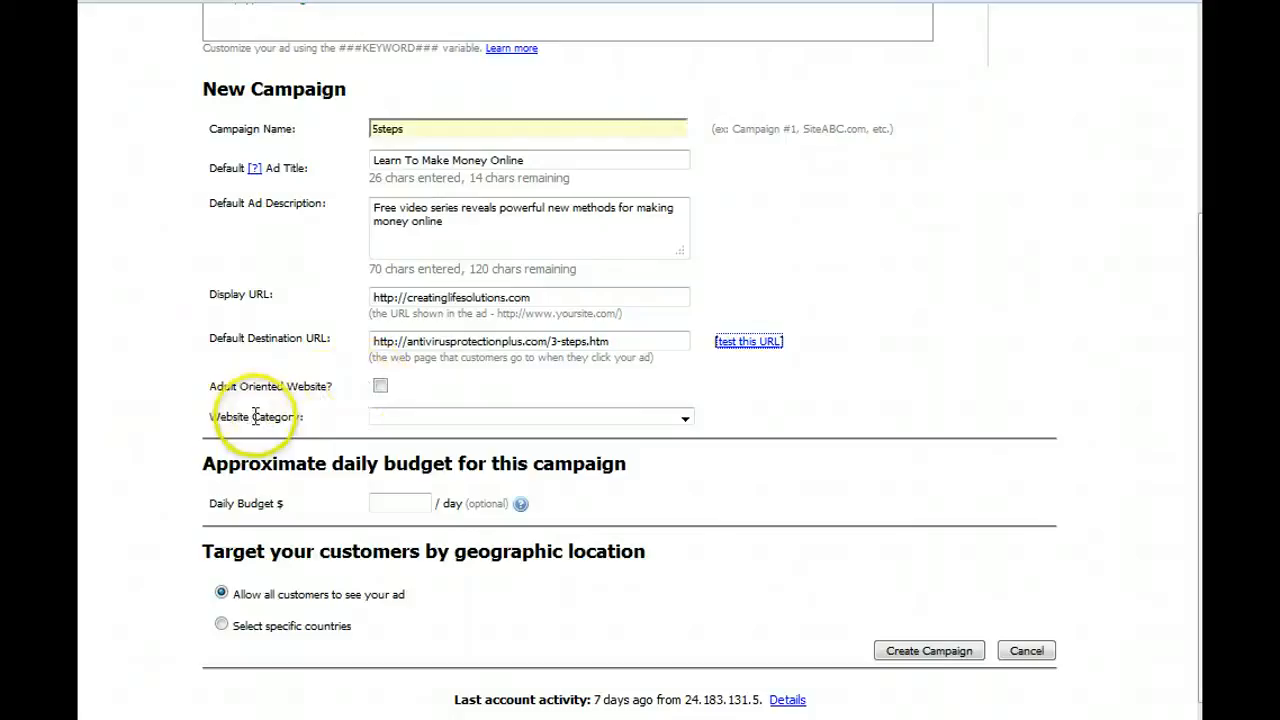
{"action": "left_click", "coordinate": [686, 418]}
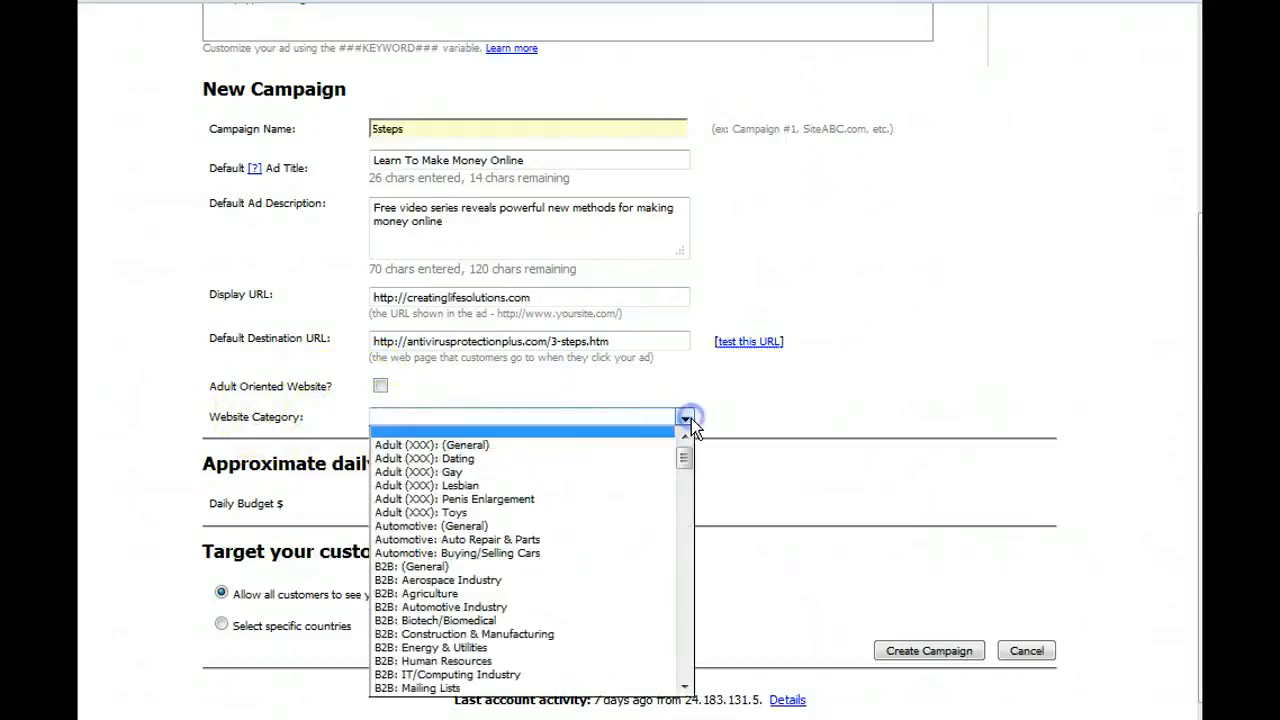
{"action": "scroll", "coordinate": [459, 463], "scroll_direction": "down", "scroll_amount": 1}
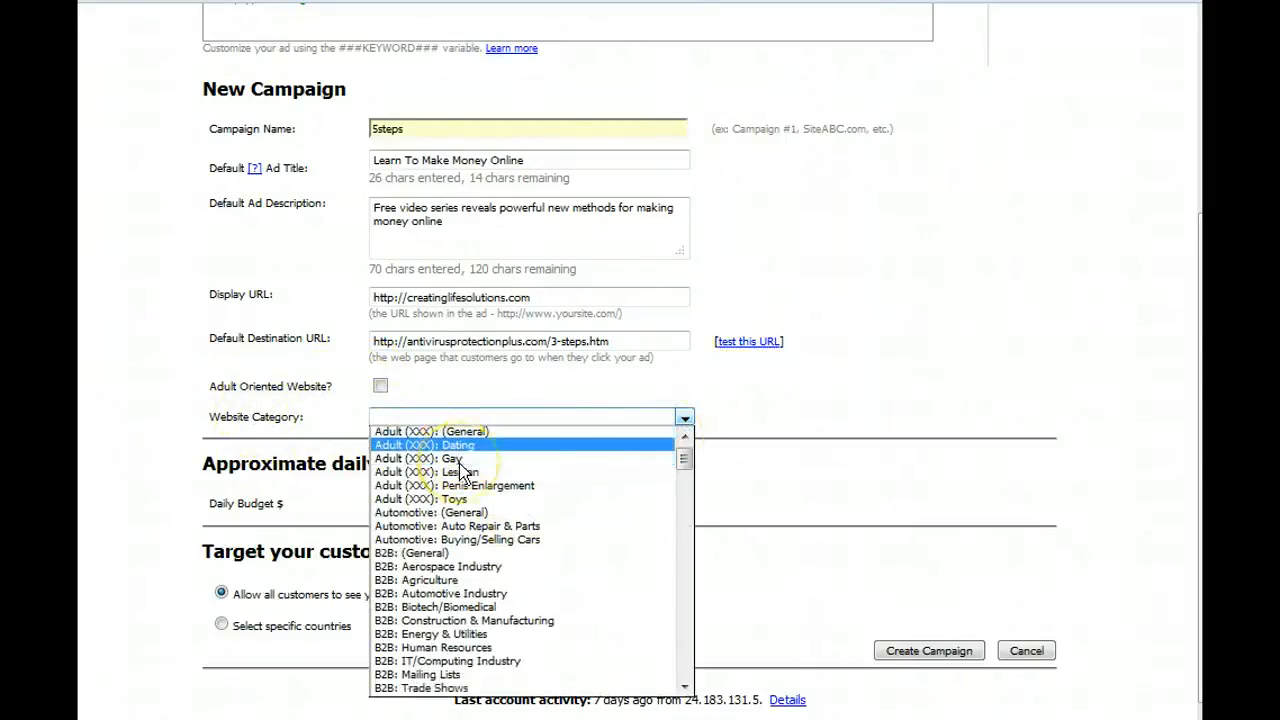
{"action": "scroll", "coordinate": [462, 471], "scroll_direction": "down", "scroll_amount": 4}
{"action": "scroll", "coordinate": [462, 470], "scroll_direction": "down", "scroll_amount": 3}
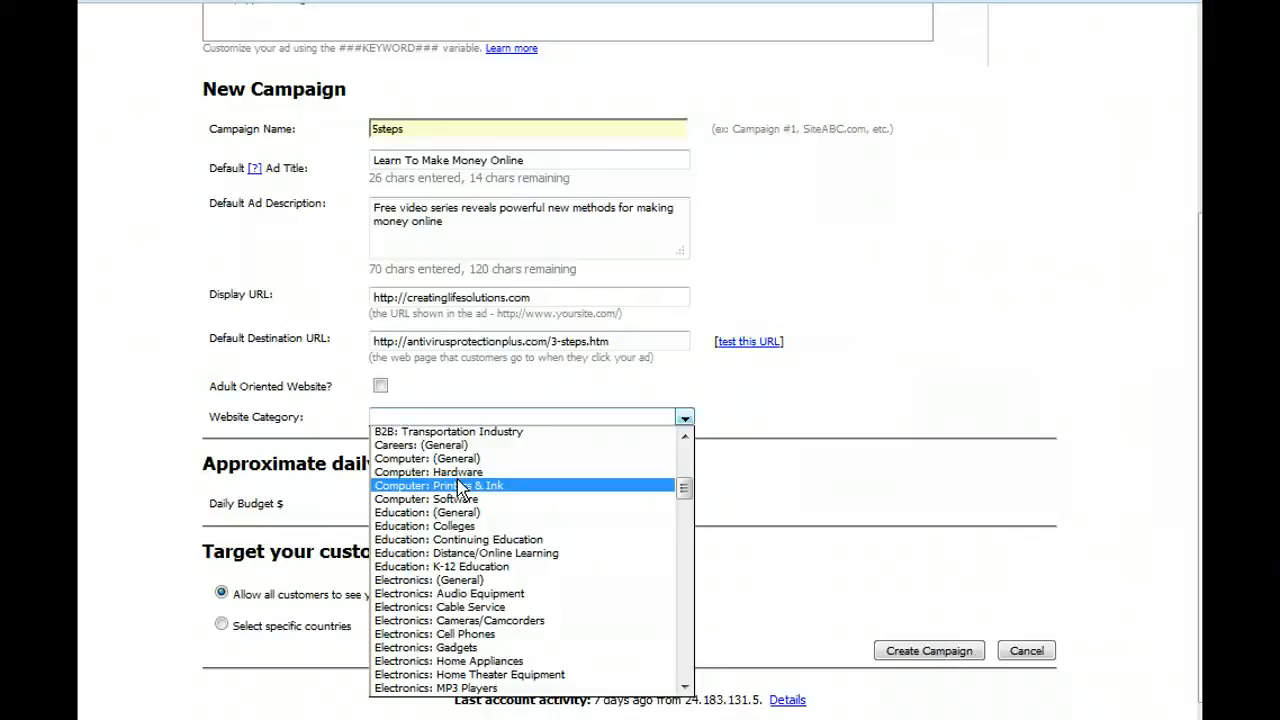
{"action": "scroll", "coordinate": [457, 483], "scroll_direction": "down", "scroll_amount": 3}
{"action": "scroll", "coordinate": [457, 479], "scroll_direction": "down", "scroll_amount": 5}
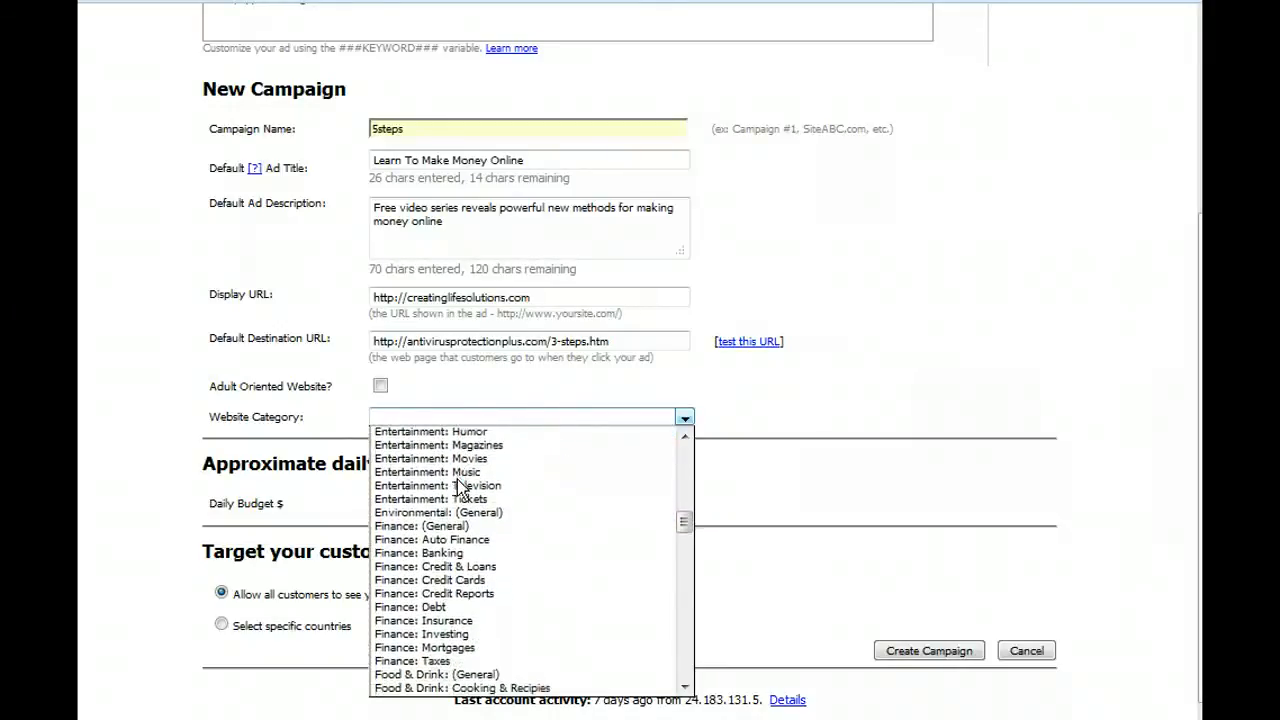
{"action": "scroll", "coordinate": [457, 479], "scroll_direction": "down", "scroll_amount": 1}
{"action": "left_click", "coordinate": [431, 474]}
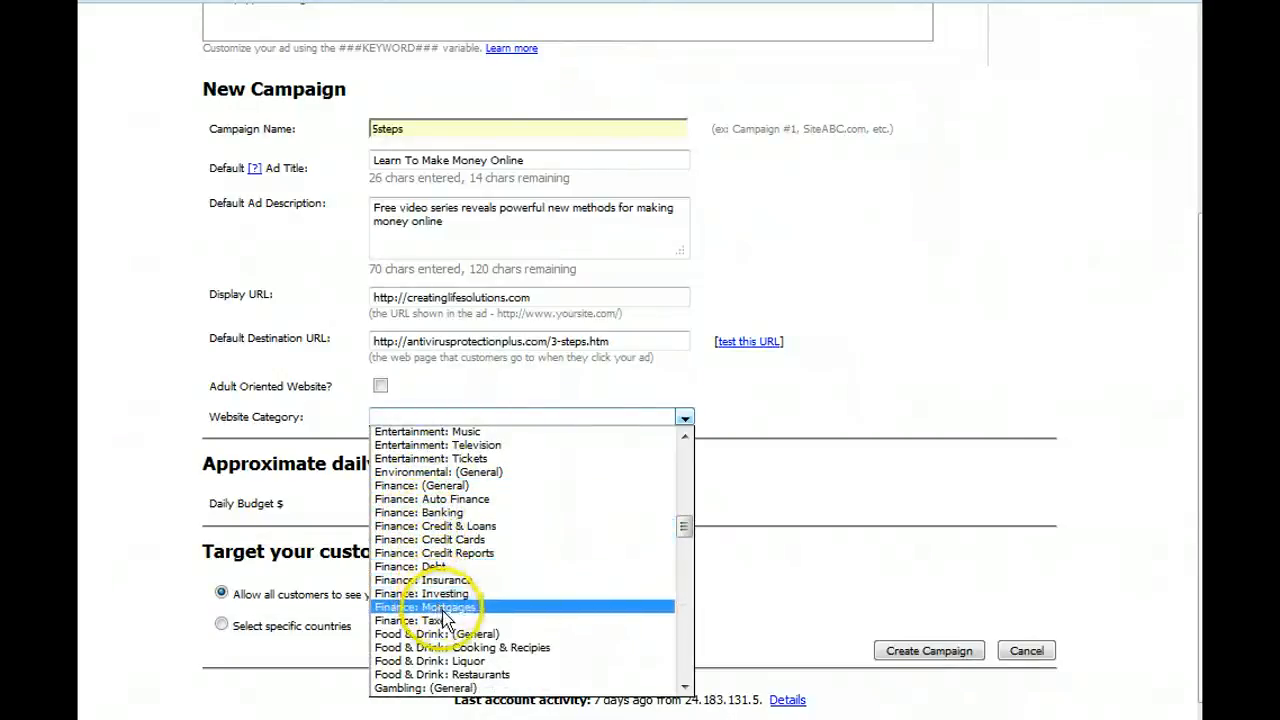
{"action": "scroll", "coordinate": [533, 558], "scroll_direction": "down", "scroll_amount": 3}
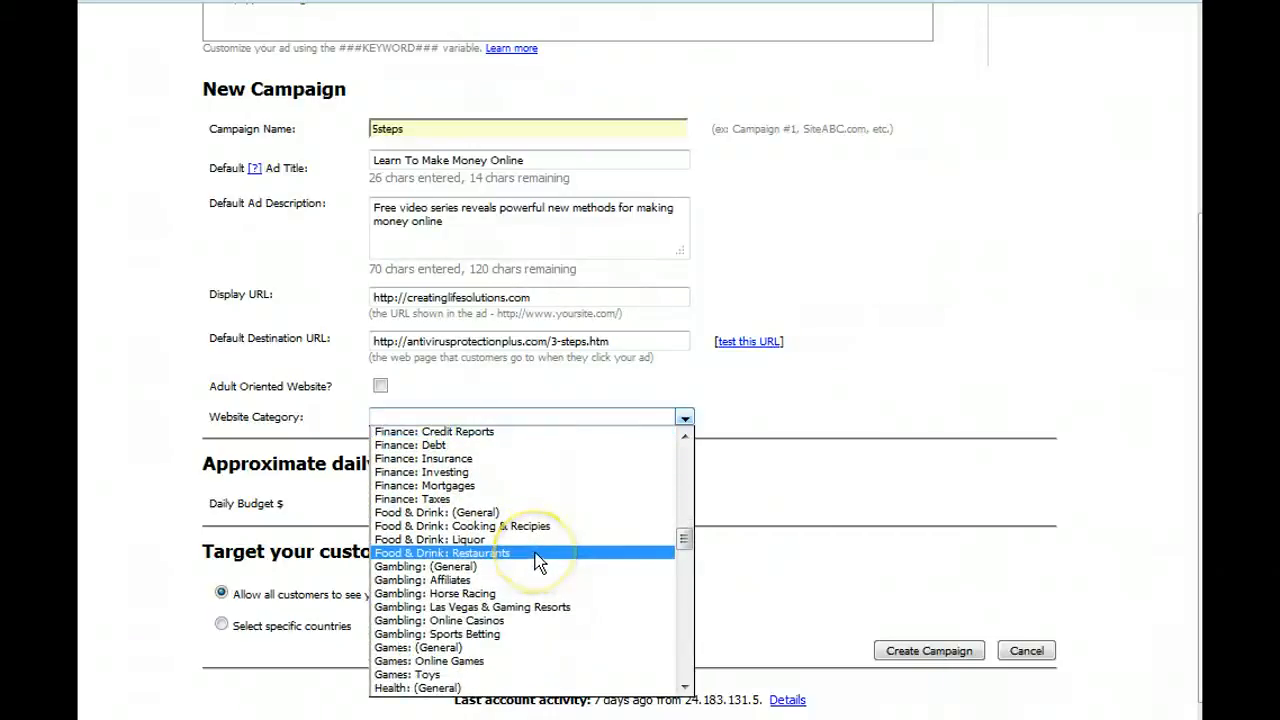
{"action": "scroll", "coordinate": [537, 562], "scroll_direction": "down", "scroll_amount": 5}
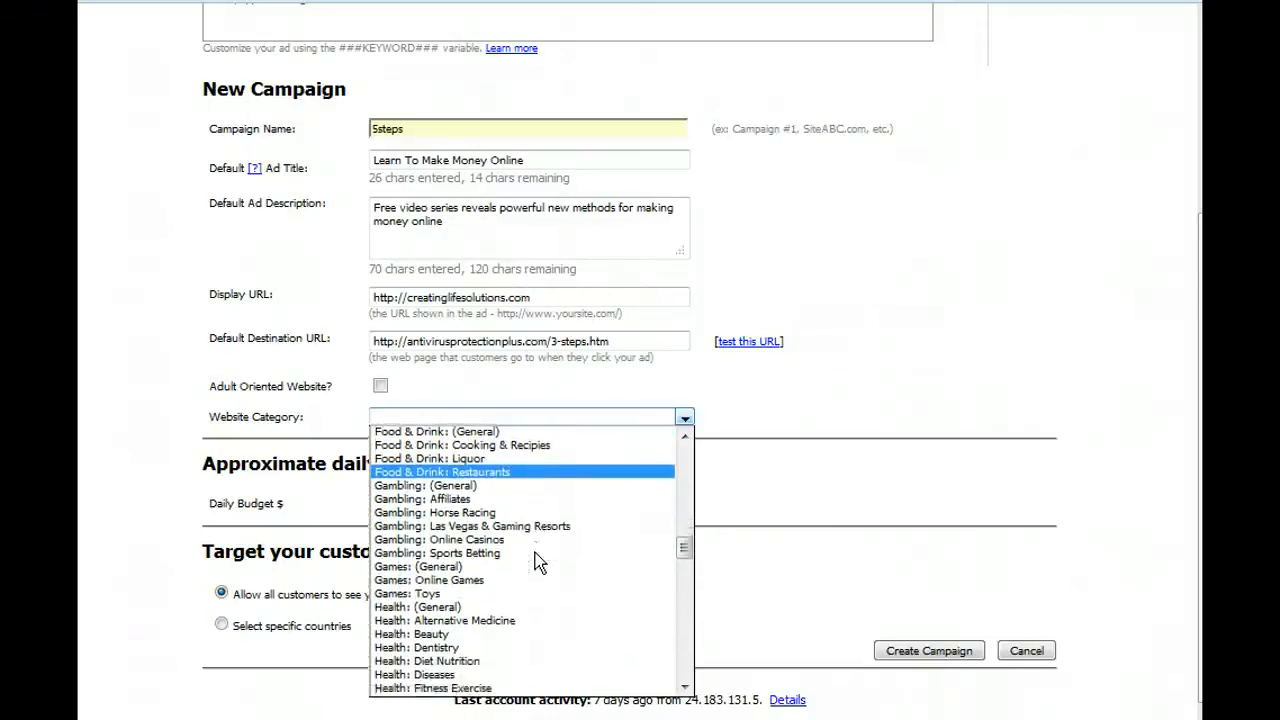
{"action": "scroll", "coordinate": [537, 562], "scroll_direction": "down", "scroll_amount": 3}
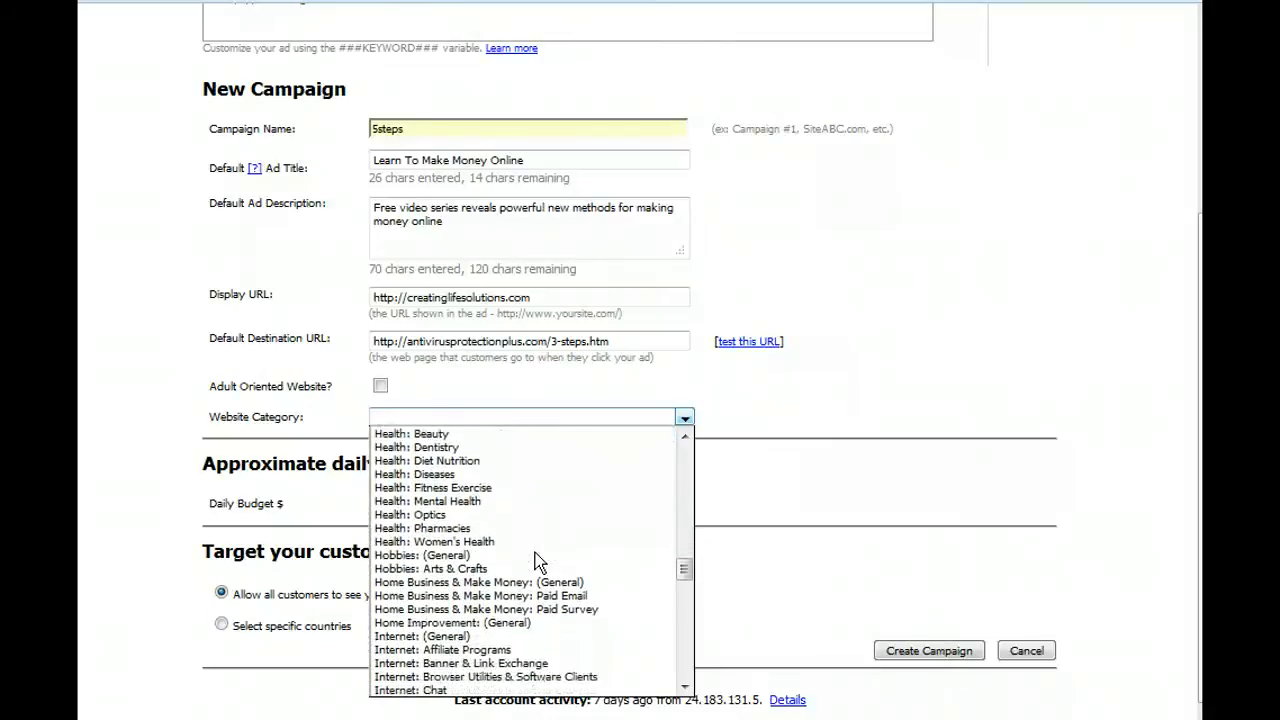
{"action": "scroll", "coordinate": [537, 562], "scroll_direction": "down", "scroll_amount": 1}
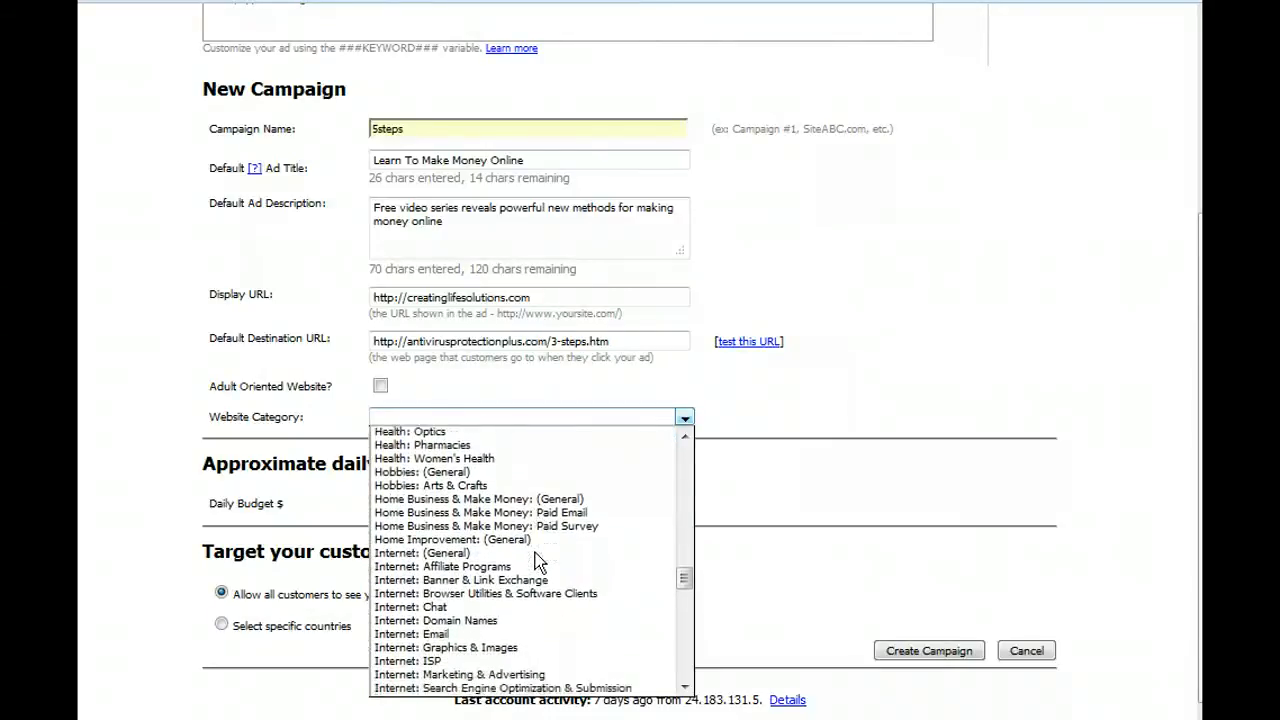
{"action": "left_click", "coordinate": [532, 542]}
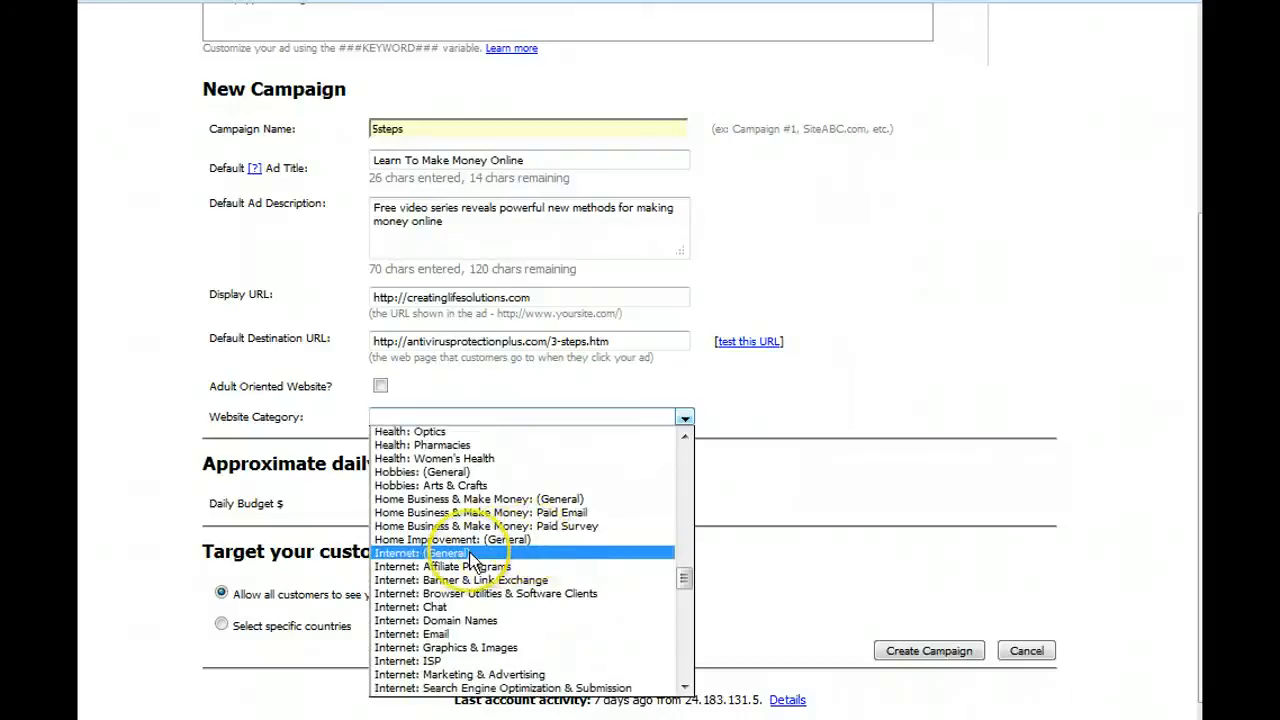
{"action": "scroll", "coordinate": [472, 562], "scroll_direction": "down", "scroll_amount": 1}
{"action": "scroll", "coordinate": [472, 562], "scroll_direction": "down", "scroll_amount": 1}
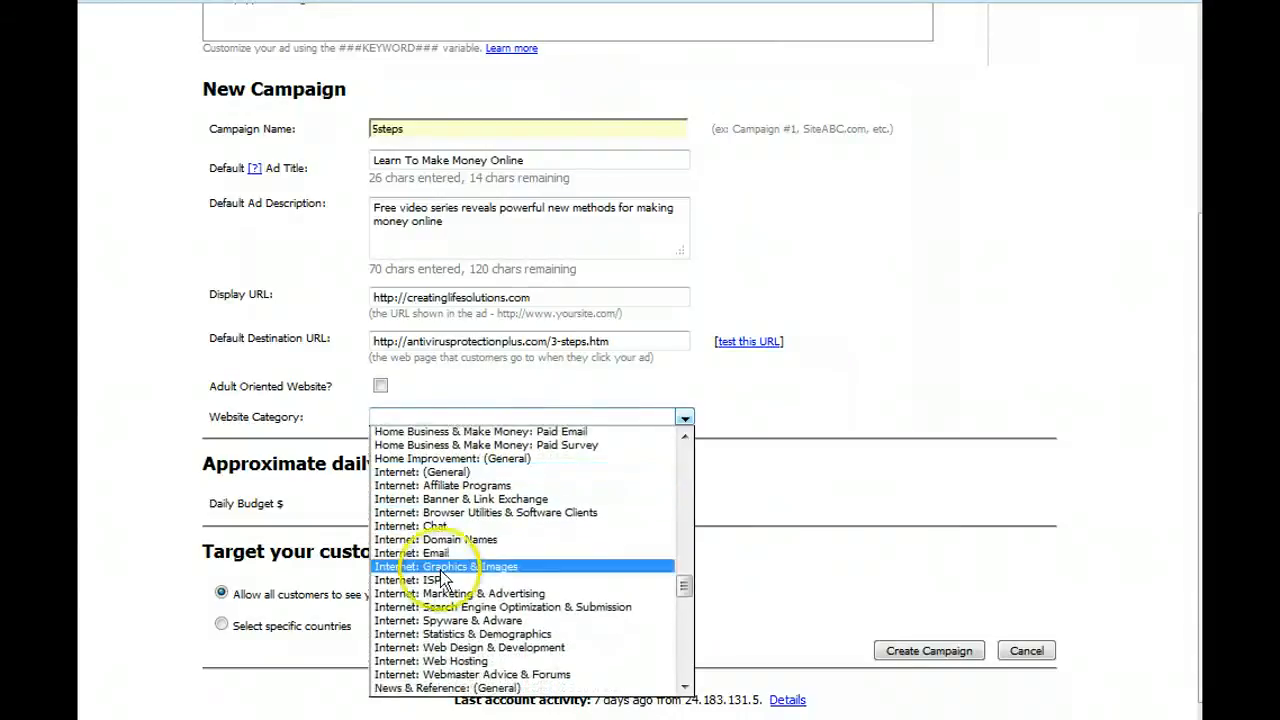
{"action": "left_click", "coordinate": [438, 594]}
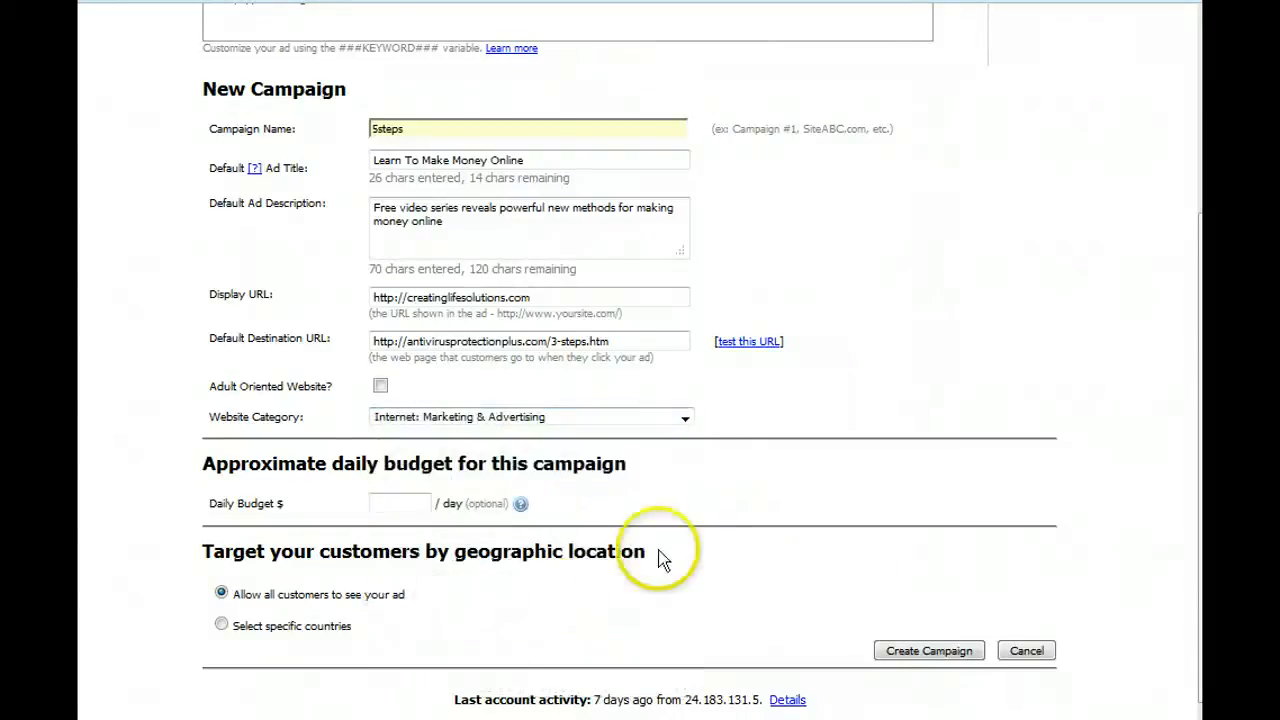
Set the campaign's daily budget to $10.00 and review the default ad preview.
{"action": "left_click", "coordinate": [388, 505]}
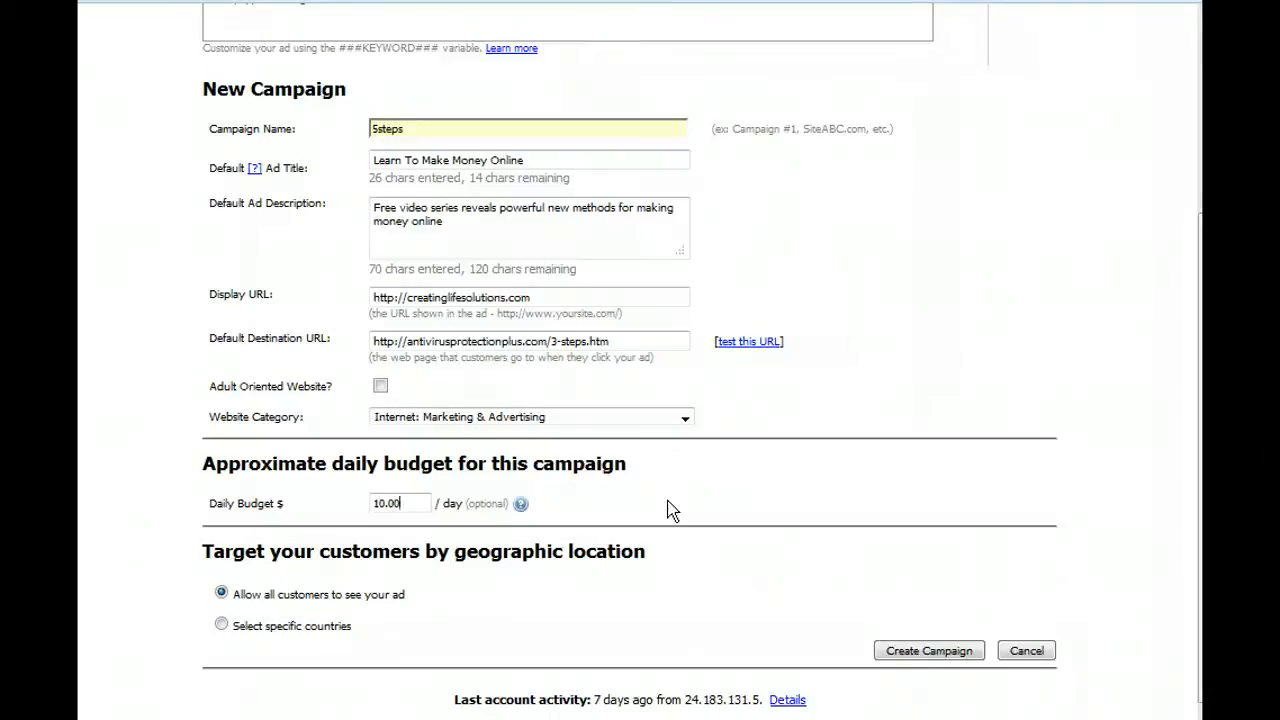
{"action": "scroll", "coordinate": [417, 508], "scroll_direction": "down", "scroll_amount": 1}
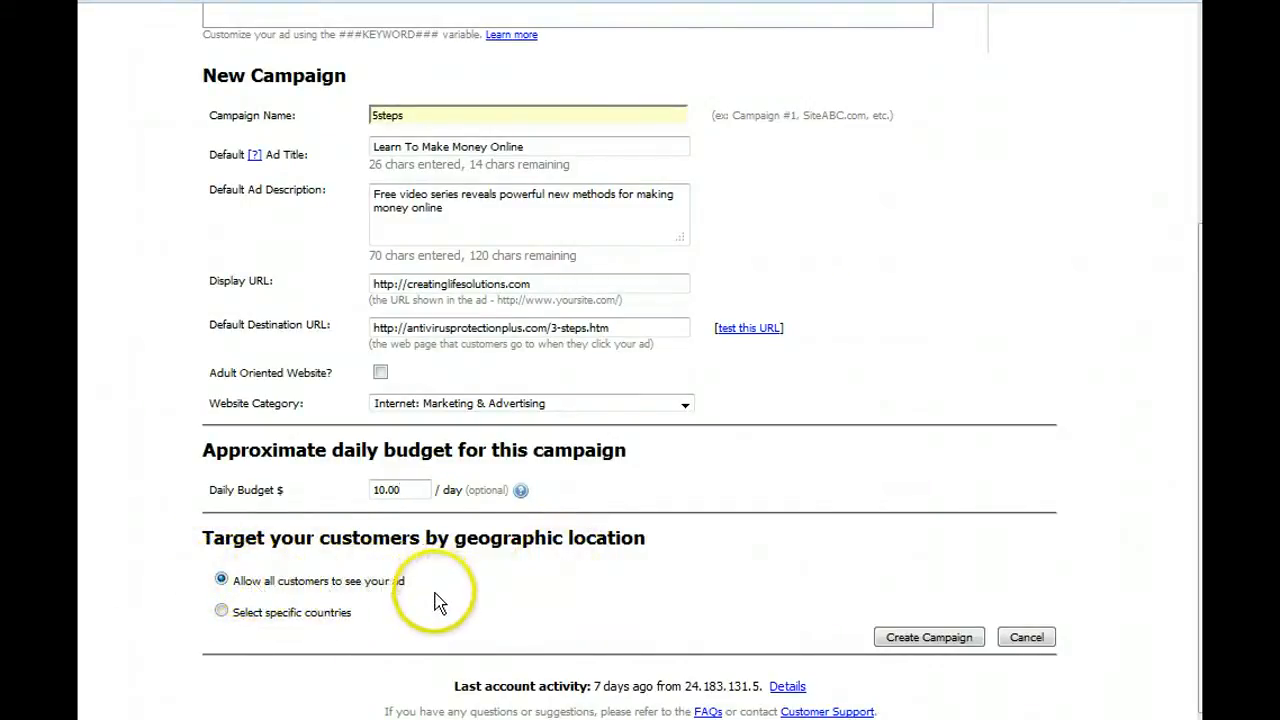
{"action": "scroll", "coordinate": [514, 580], "scroll_direction": "up", "scroll_amount": 5}
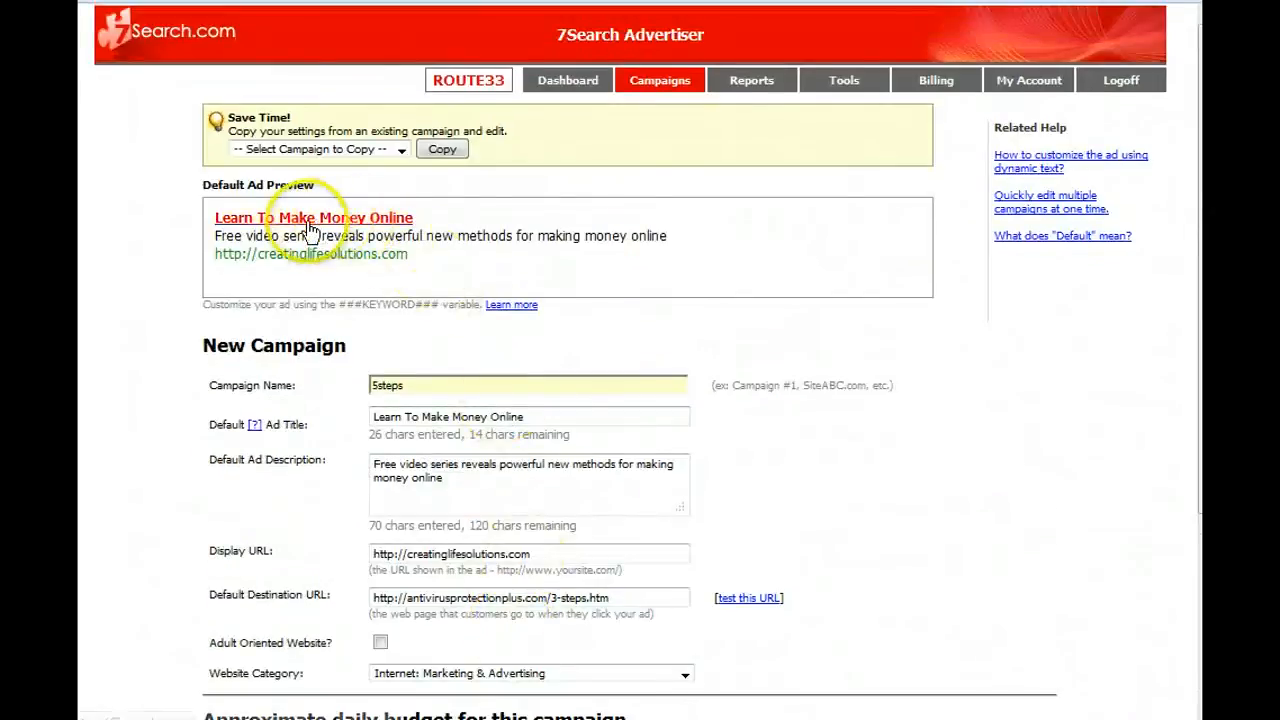
{"action": "scroll", "coordinate": [139, 361], "scroll_direction": "down", "scroll_amount": 5}
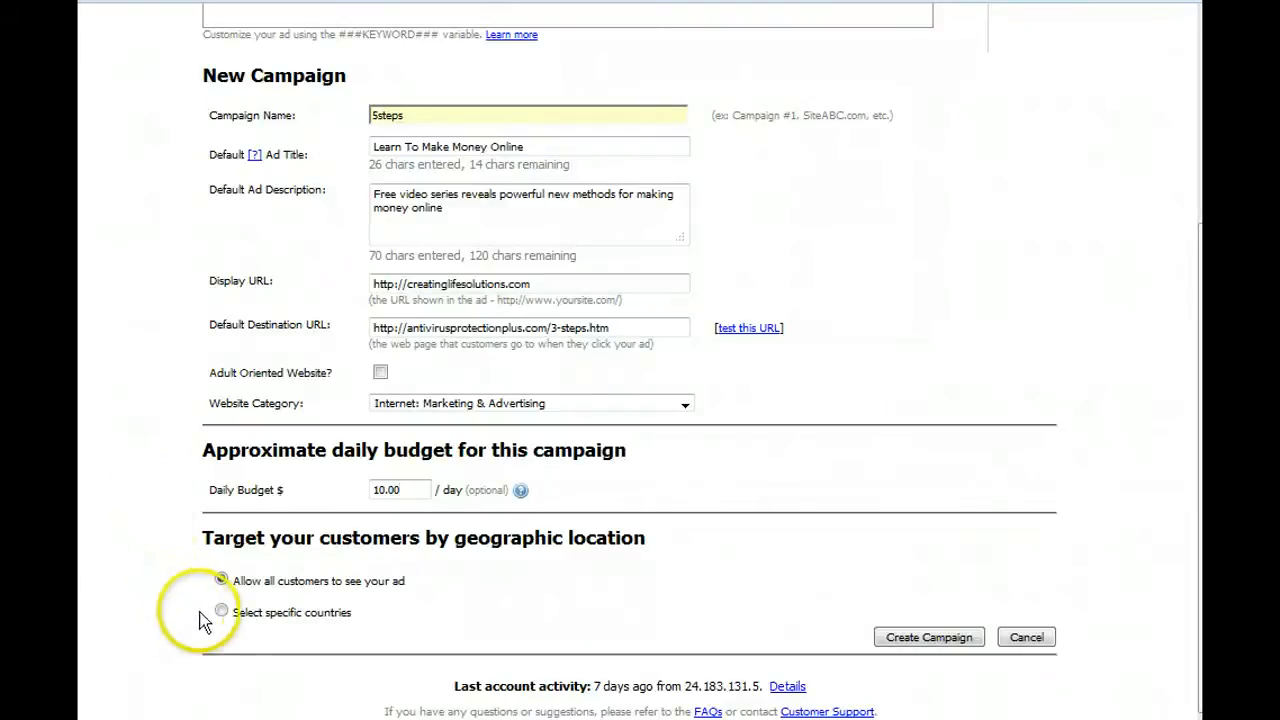
{"action": "scroll", "coordinate": [221, 612], "scroll_direction": "up", "scroll_amount": 3}
{"action": "scroll", "coordinate": [117, 589], "scroll_direction": "down", "scroll_amount": 3}
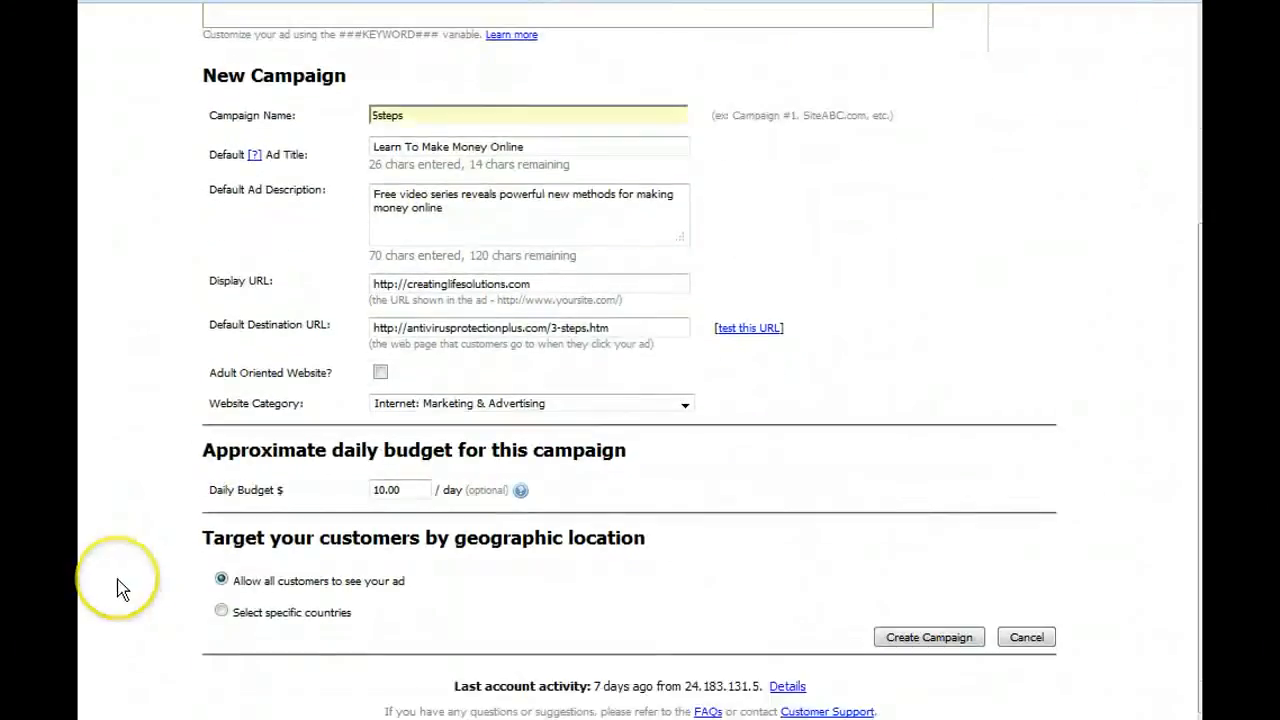
Limit the geographic targeting to specific countries and add the United States and Canada.
{"action": "left_click", "coordinate": [221, 610]}
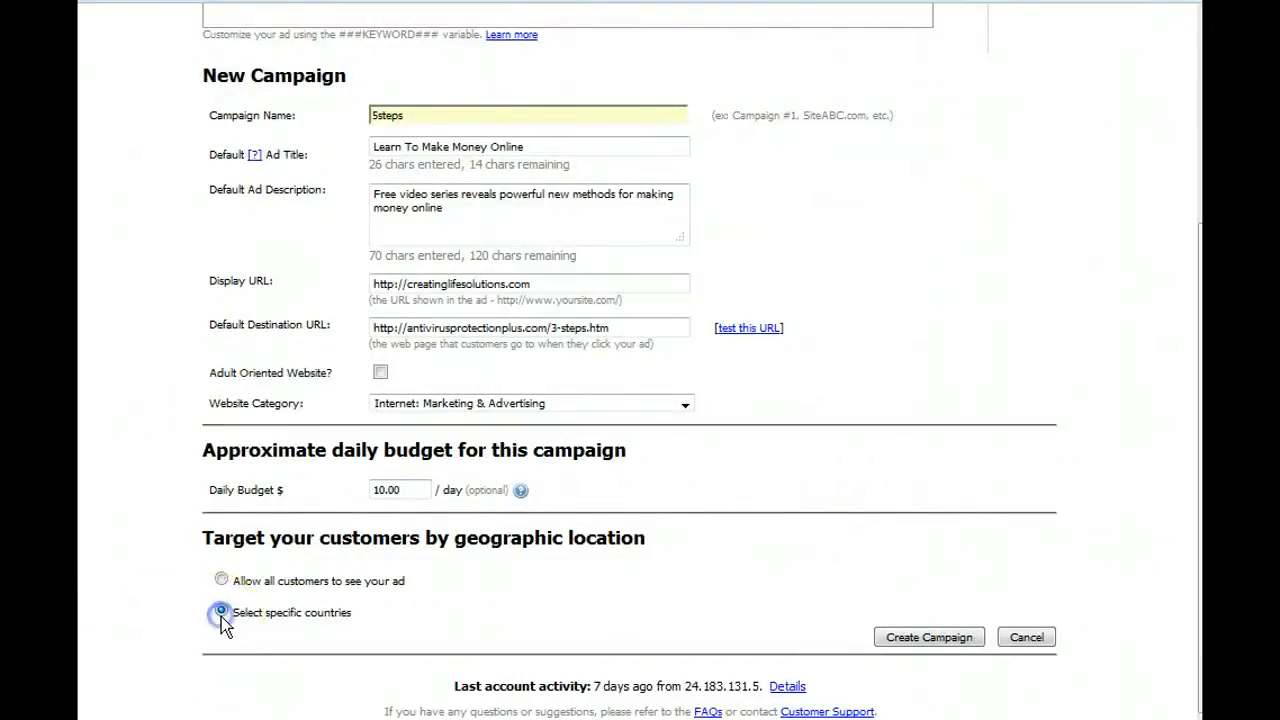
{"action": "scroll", "coordinate": [492, 612], "scroll_direction": "down", "scroll_amount": 5}
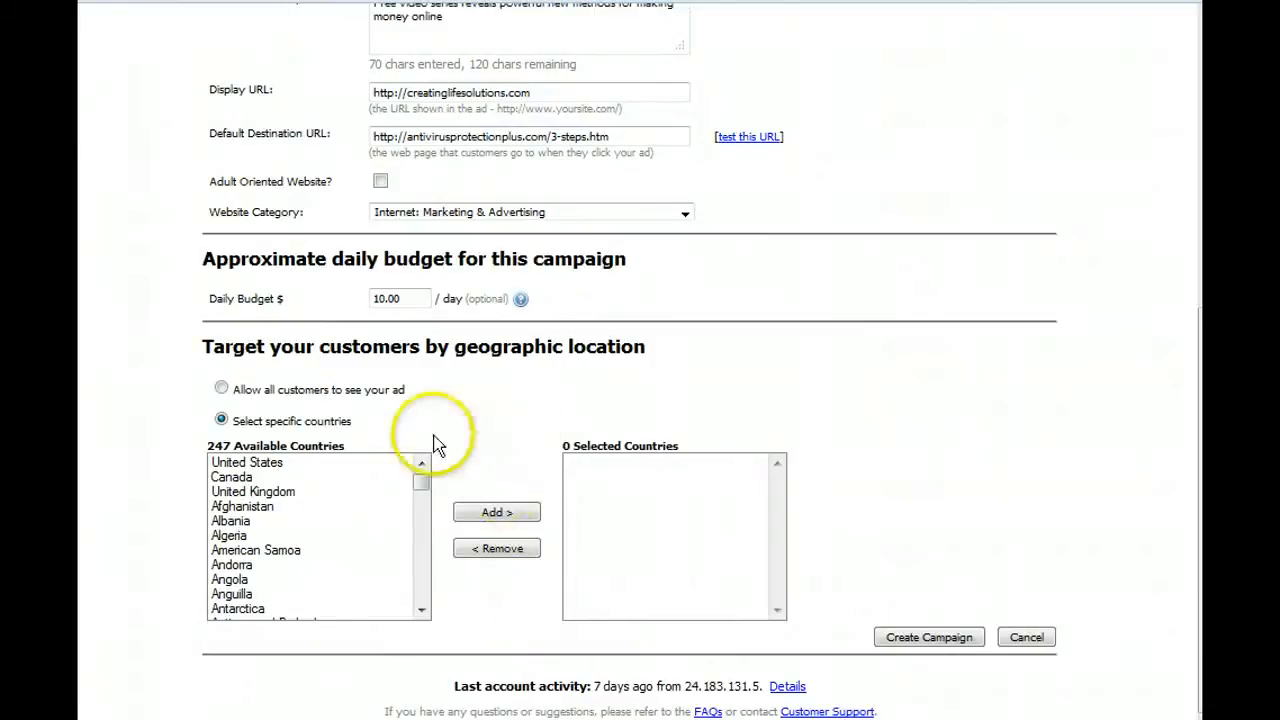
{"action": "left_click", "coordinate": [305, 464]}
{"action": "left_click", "coordinate": [495, 514]}
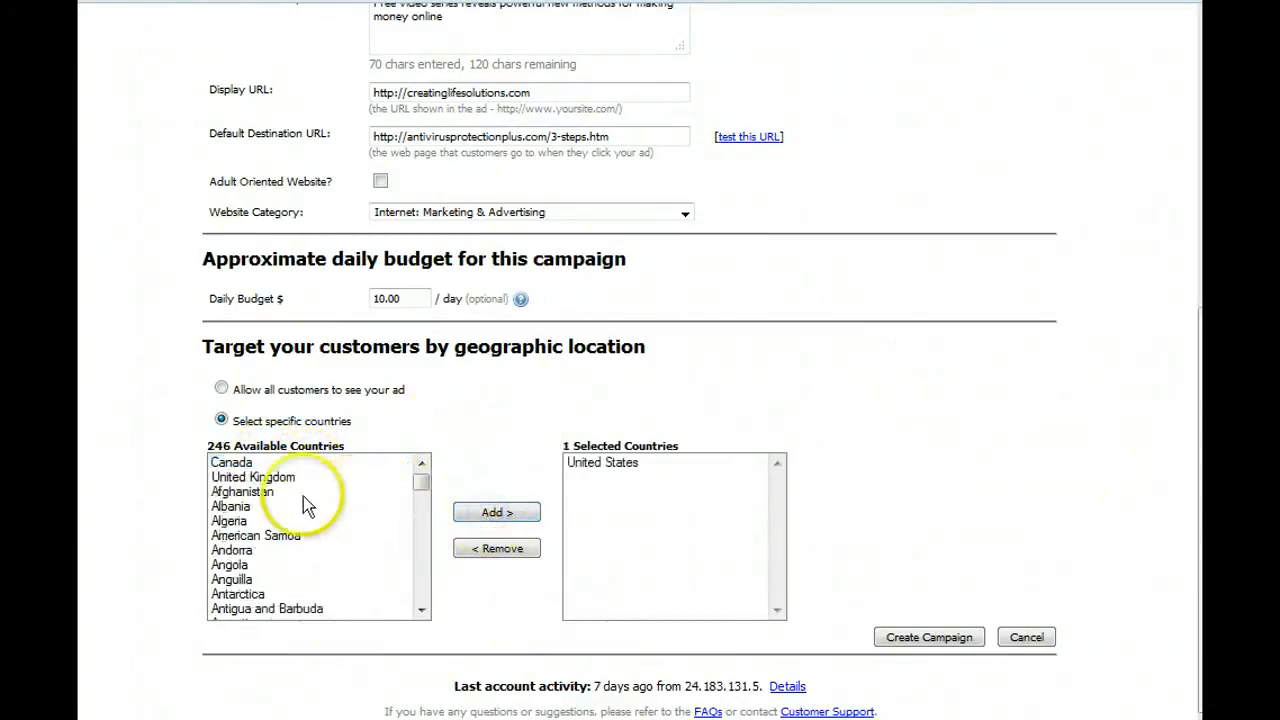
{"action": "left_click", "coordinate": [248, 464]}
{"action": "left_click", "coordinate": [470, 512]}
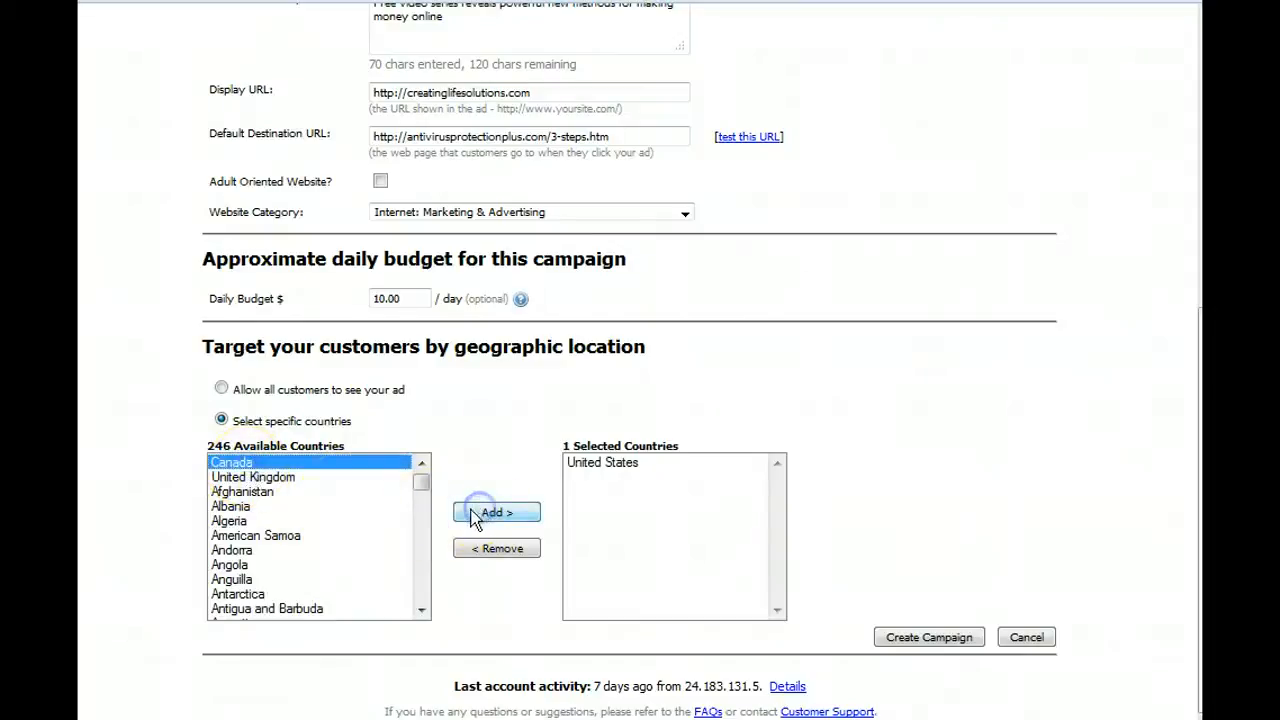
Add the United Kingdom and Australia to the campaign's selected countries.
{"action": "left_click", "coordinate": [262, 463]}
{"action": "left_click", "coordinate": [484, 514]}
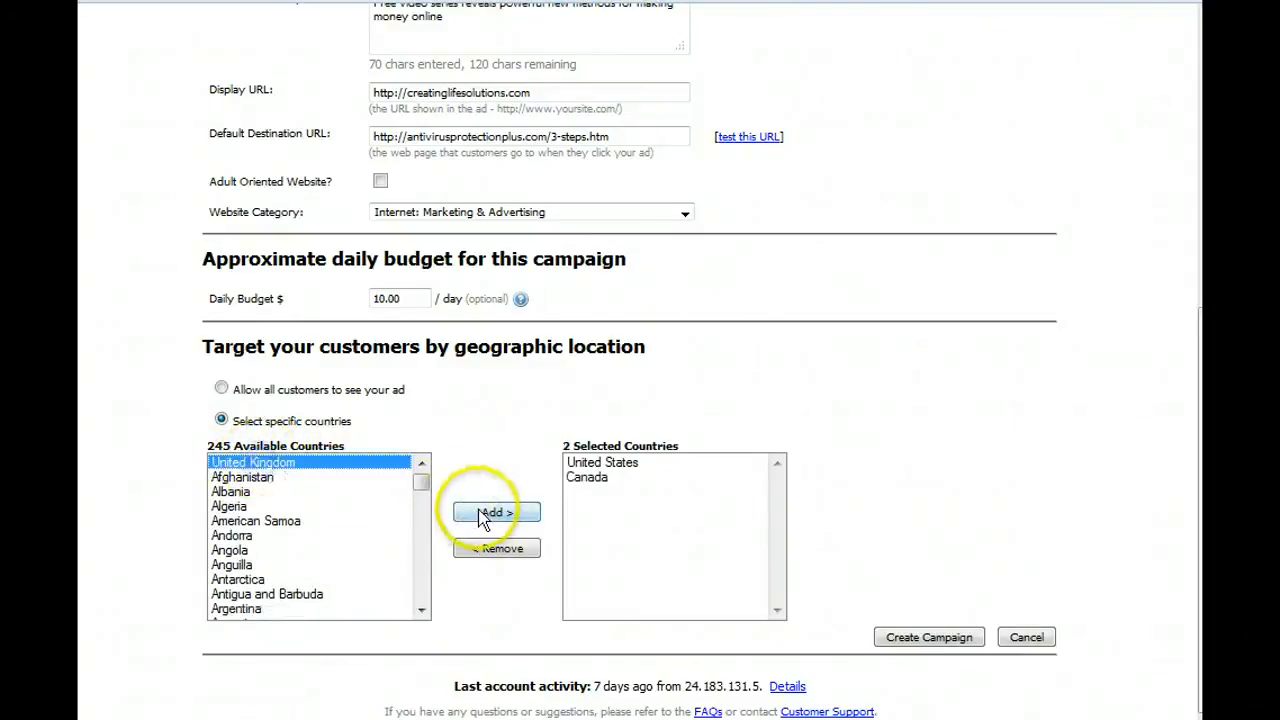
{"action": "scroll", "coordinate": [337, 514], "scroll_direction": "down", "scroll_amount": 3}
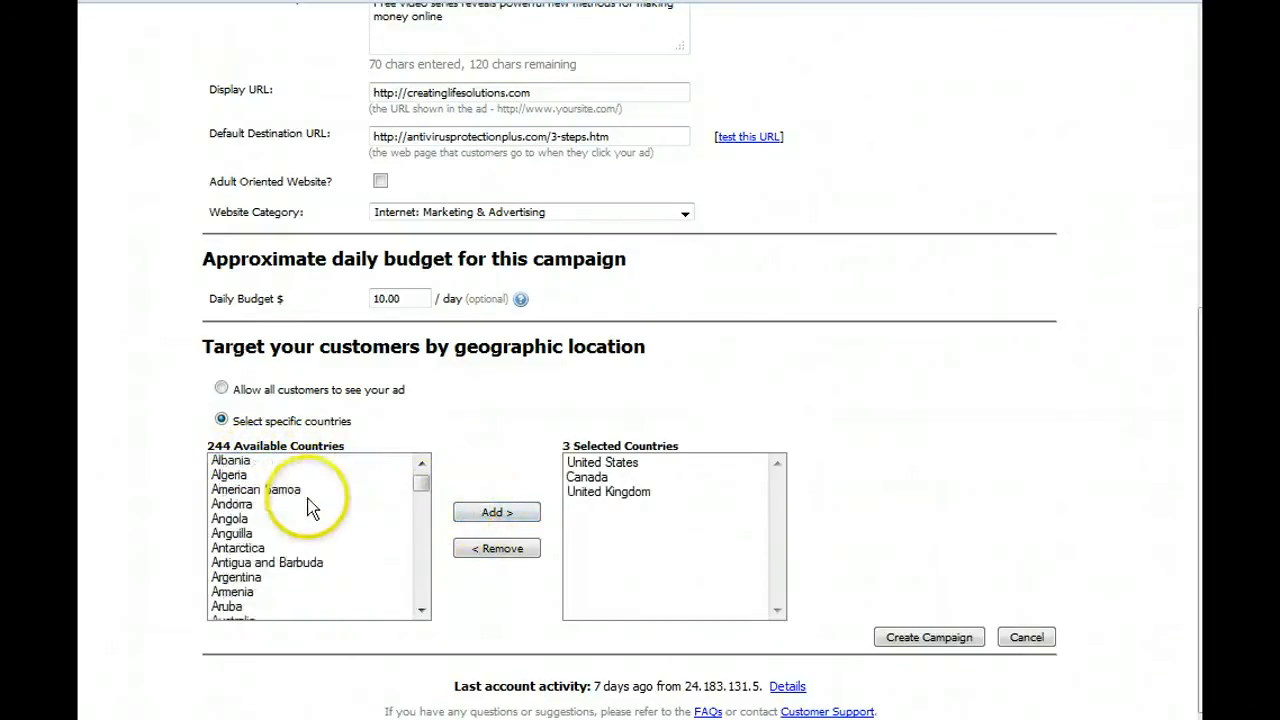
{"action": "scroll", "coordinate": [332, 549], "scroll_direction": "down", "scroll_amount": 1}
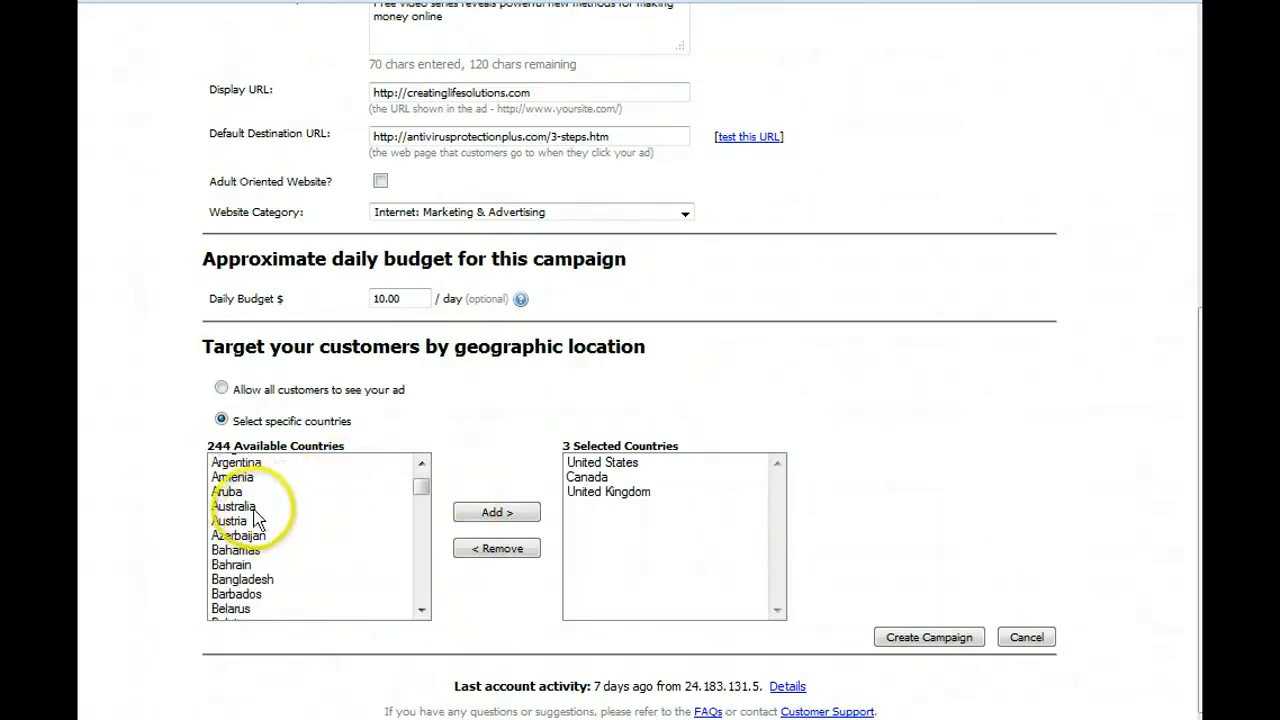
{"action": "left_click", "coordinate": [257, 507]}
{"action": "left_click", "coordinate": [492, 514]}
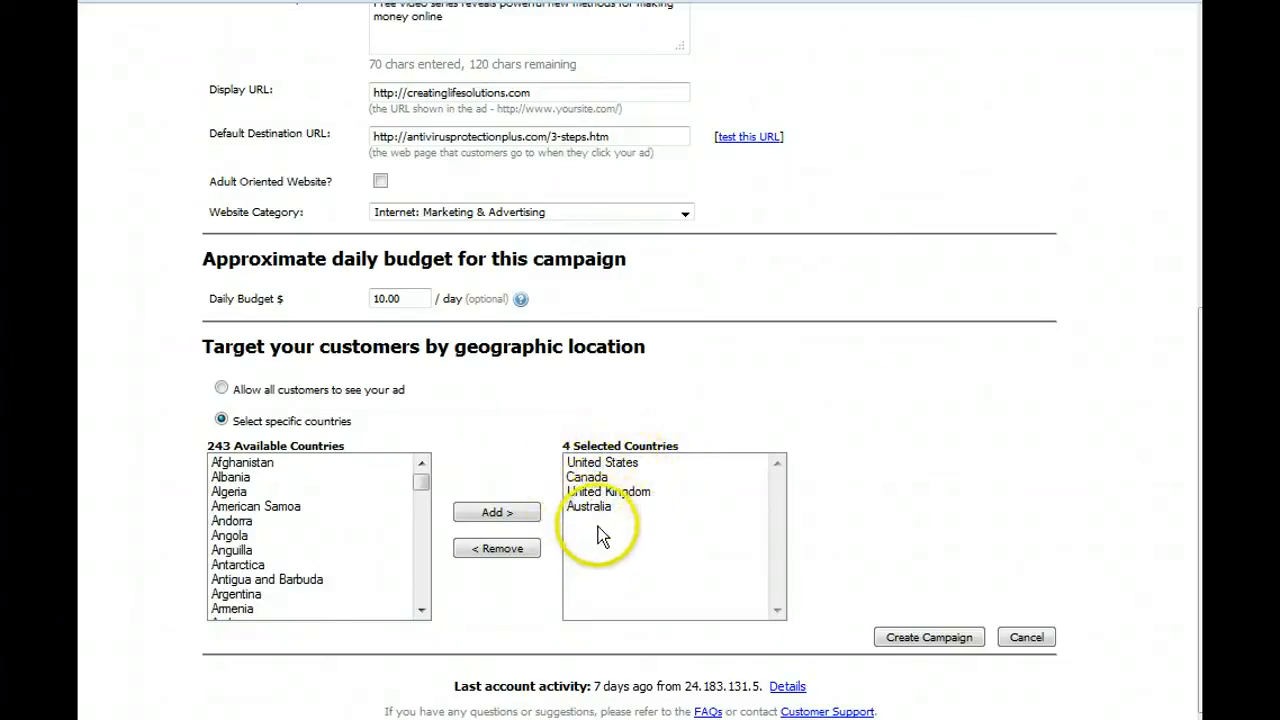
{"action": "left_click", "coordinate": [501, 443]}
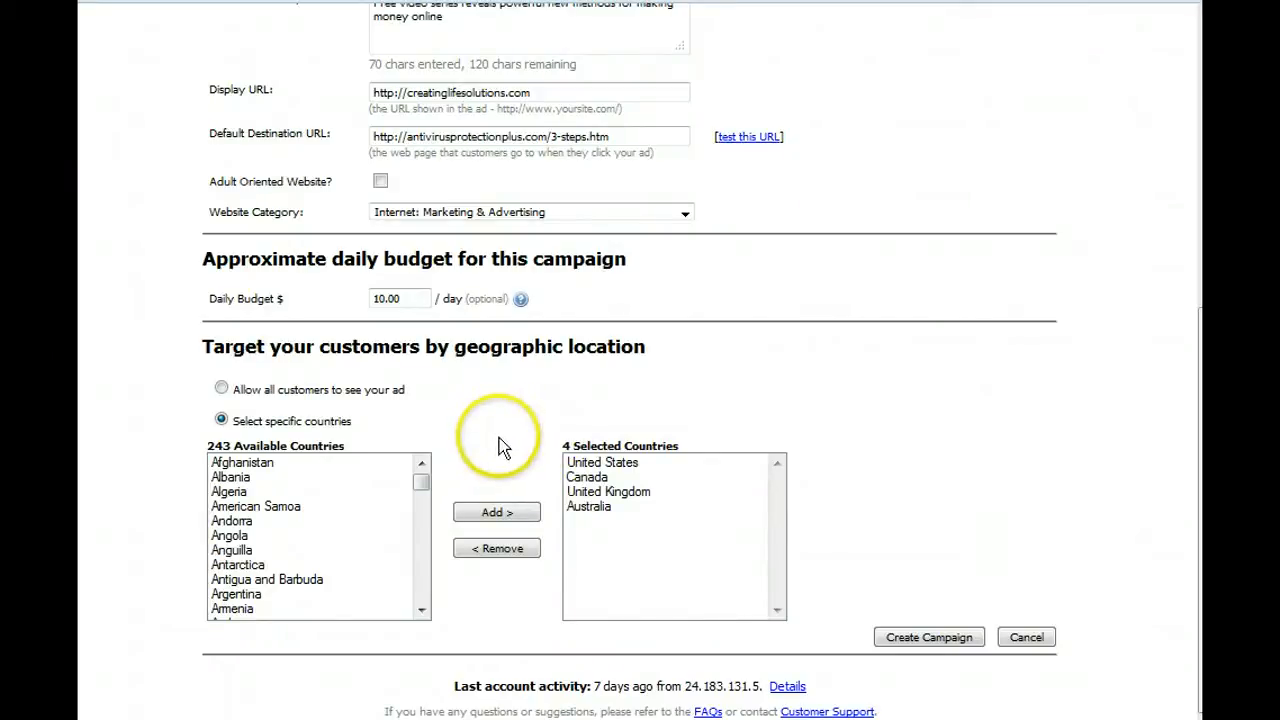
Remove Australia and the United Kingdom from the campaign's selected countries.
{"action": "left_click", "coordinate": [580, 507]}
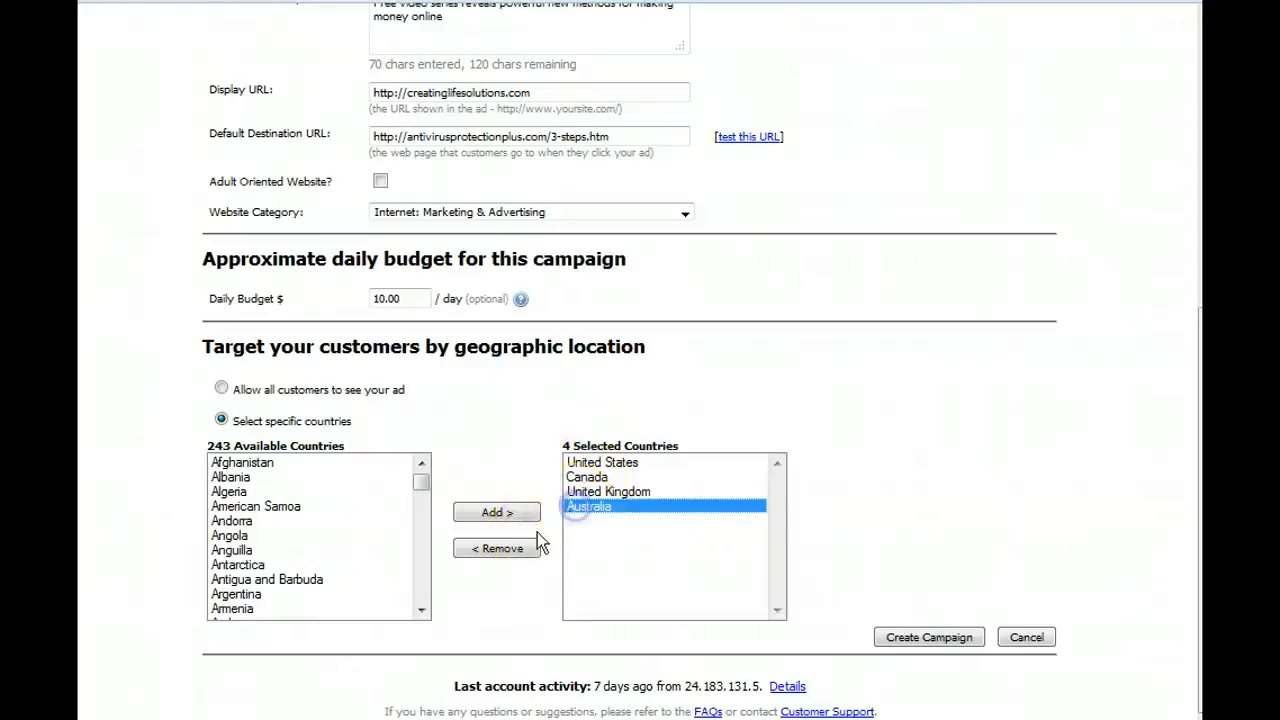
{"action": "left_click", "coordinate": [491, 549]}
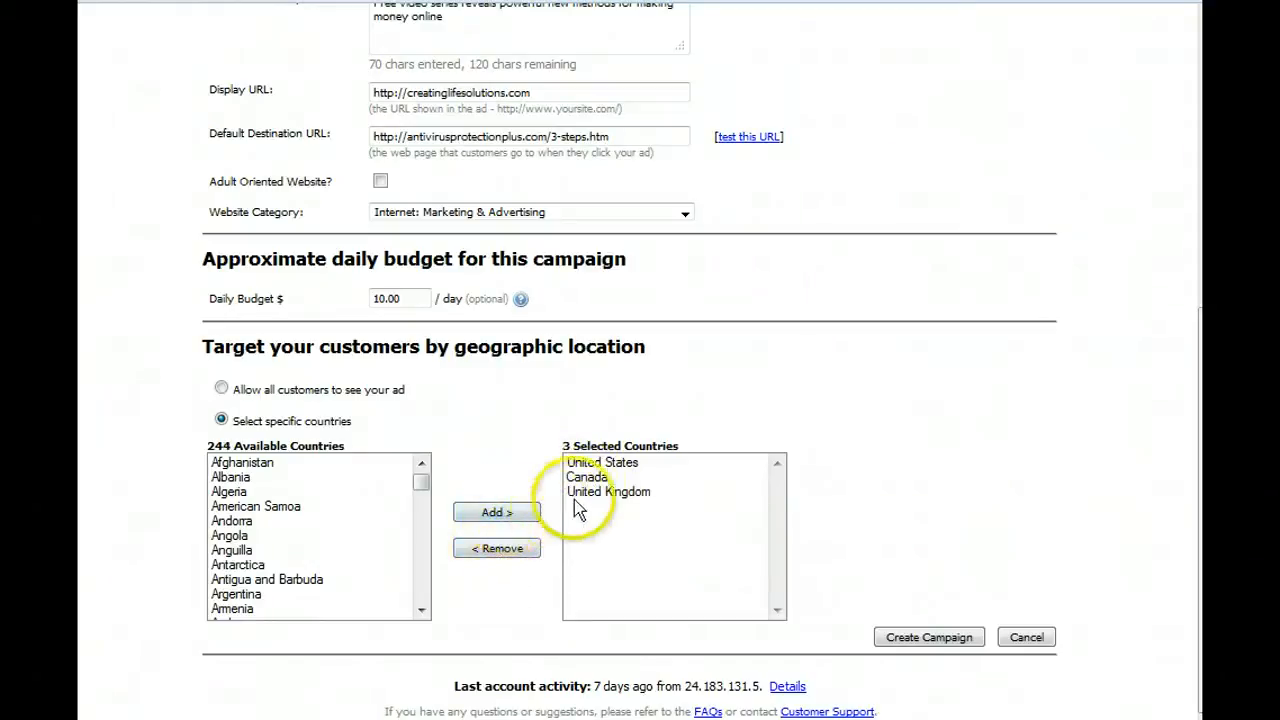
{"action": "left_click", "coordinate": [581, 494]}
{"action": "left_click", "coordinate": [507, 551]}
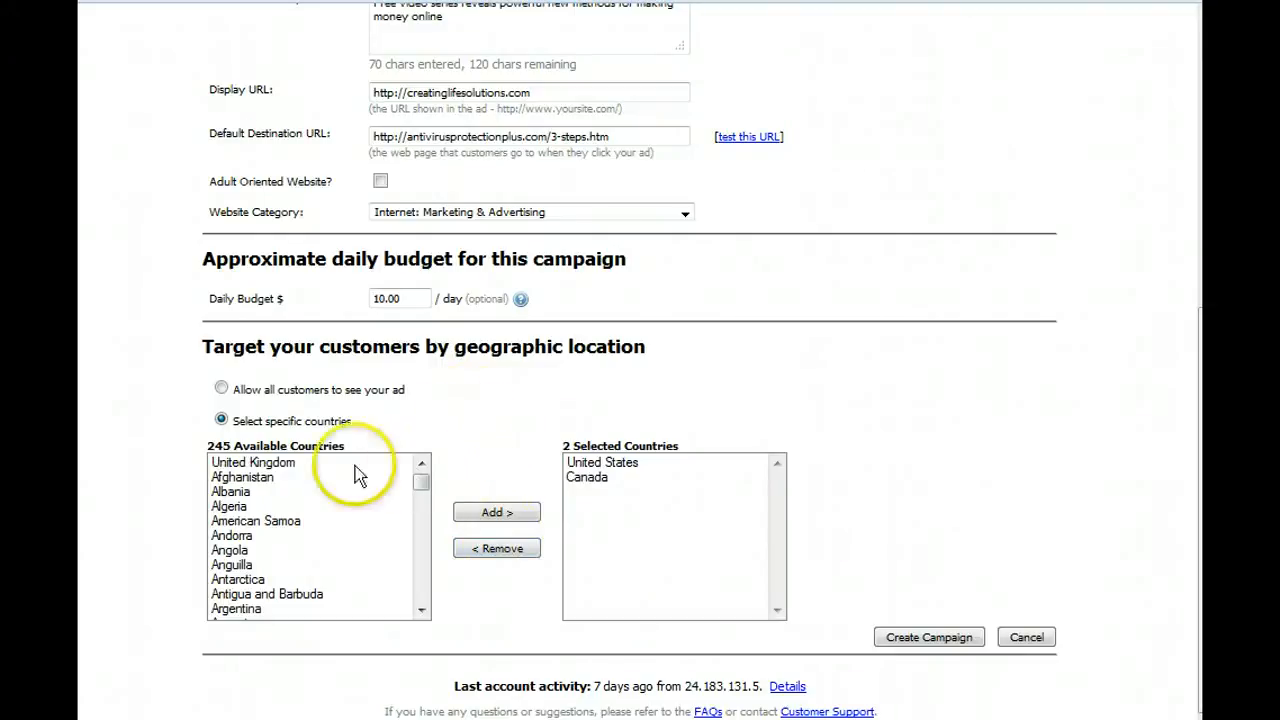
Add the United Kingdom to the campaign's selected countries and create the campaign.
{"action": "left_click", "coordinate": [290, 470]}
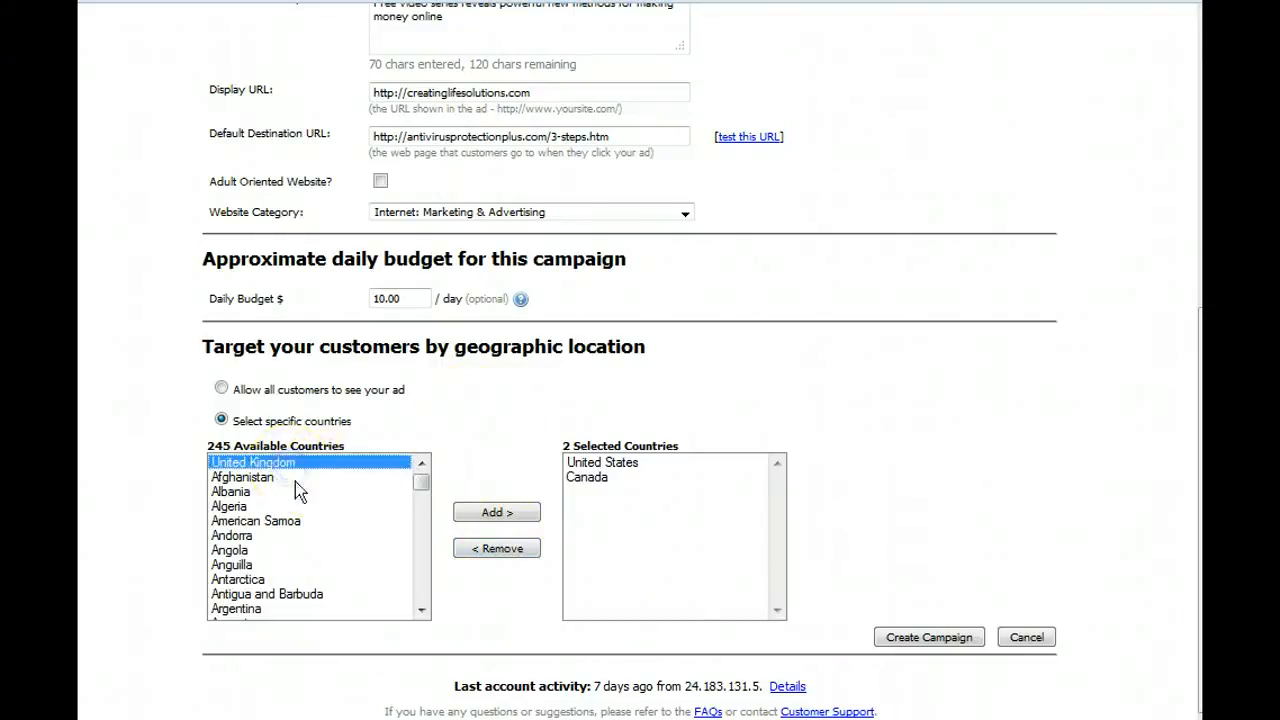
{"action": "scroll", "coordinate": [421, 605], "scroll_direction": "down", "scroll_amount": 2}
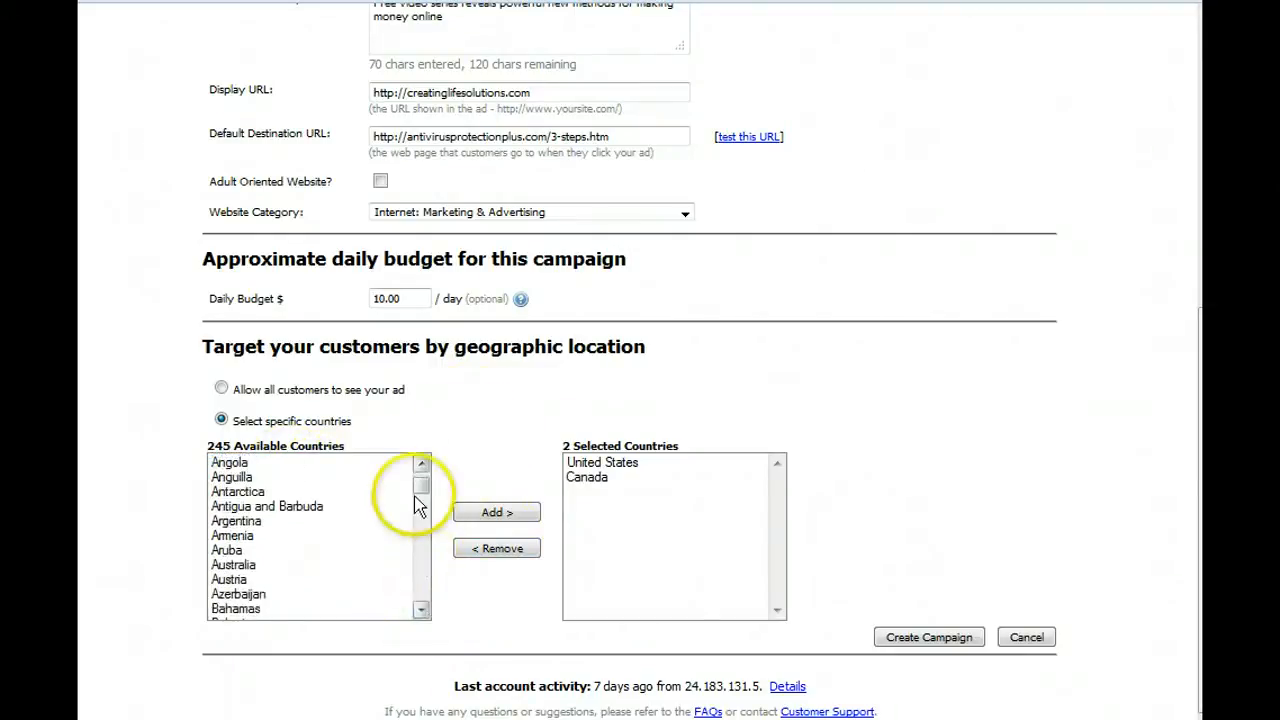
{"action": "scroll", "coordinate": [423, 466], "scroll_direction": "up", "scroll_amount": 2}
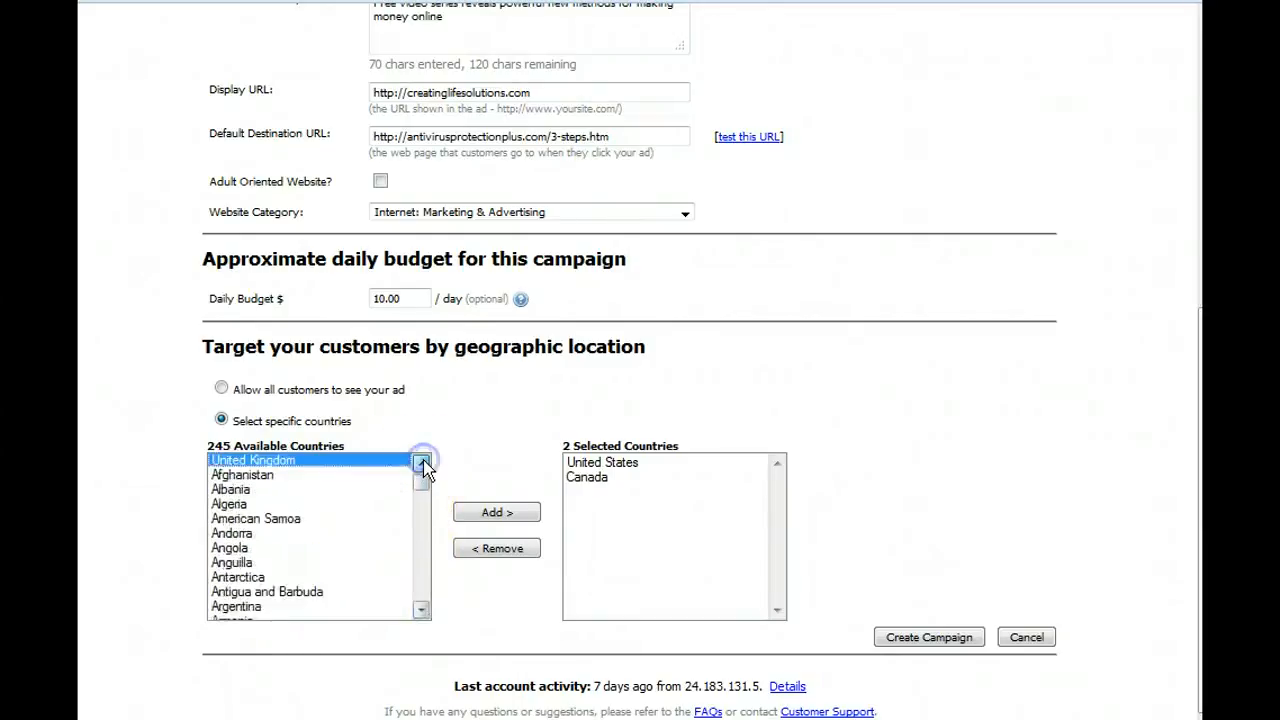
{"action": "left_click", "coordinate": [466, 514]}
{"action": "left_click", "coordinate": [422, 610]}
{"action": "scroll", "coordinate": [422, 610], "scroll_direction": "down", "scroll_amount": 6}
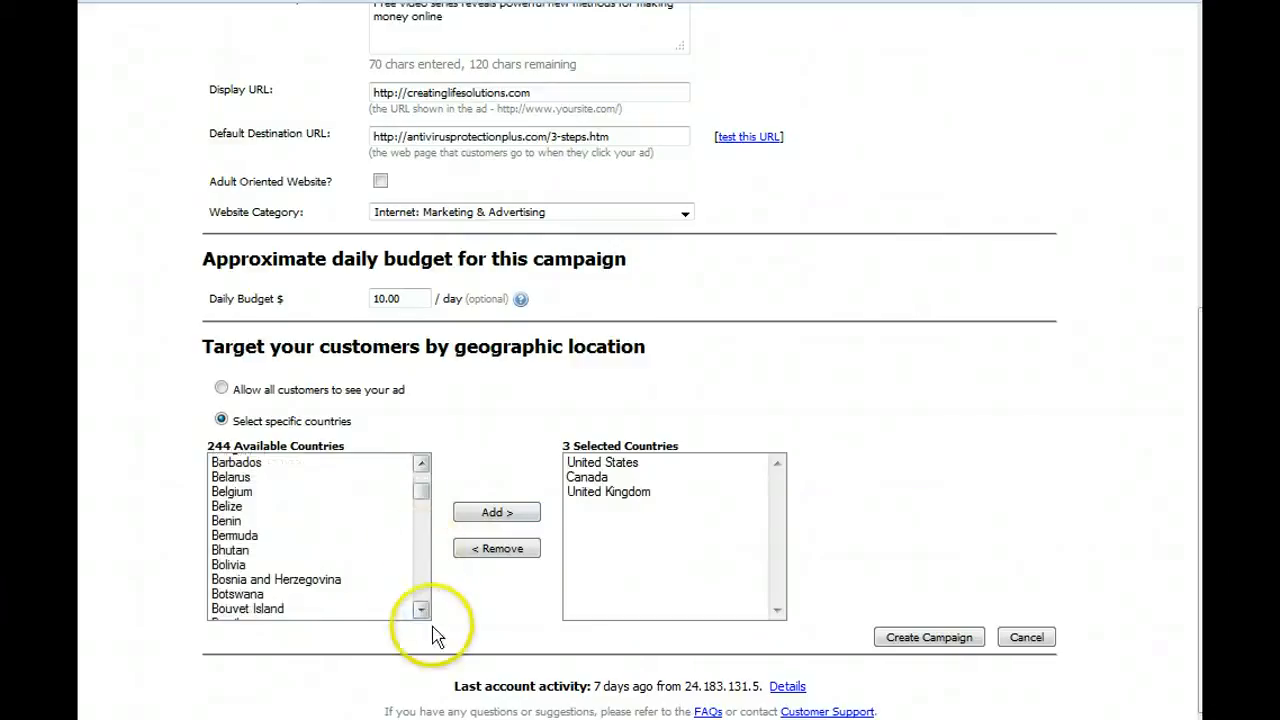
{"action": "left_click", "coordinate": [916, 639]}
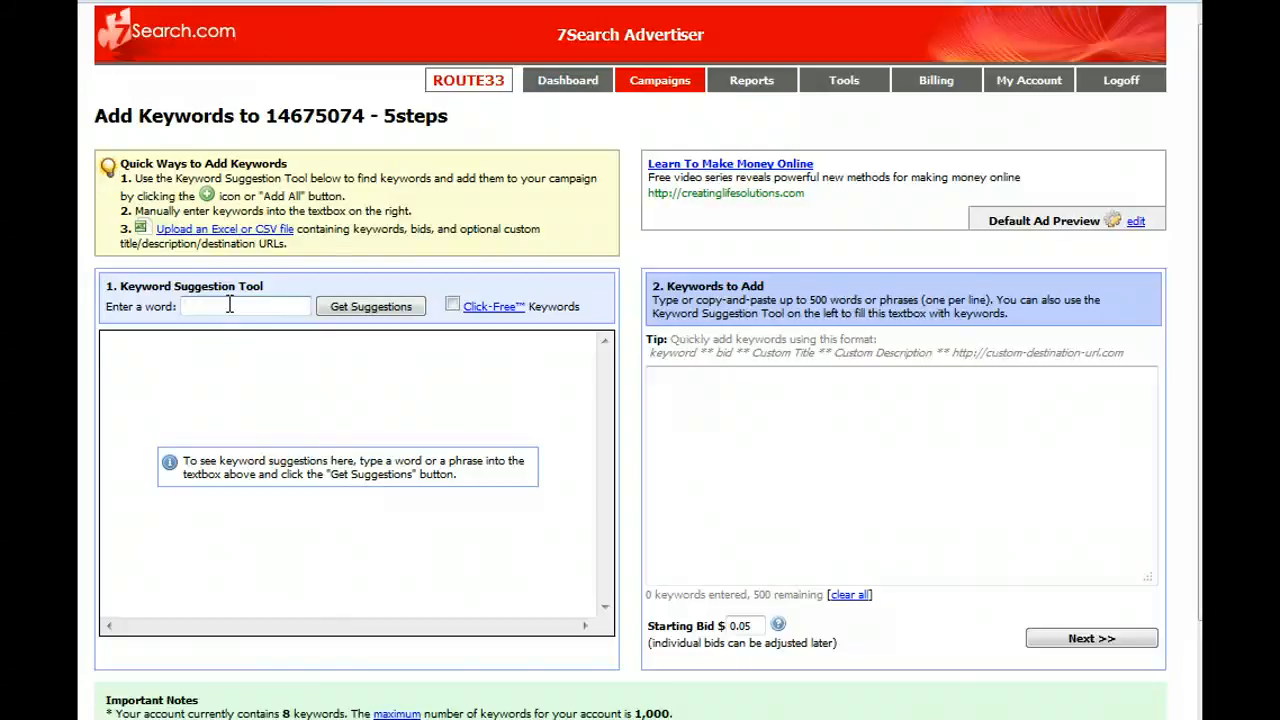
Get keyword suggestions for "flowers" and for "football" to compare their search volumes and bids.
{"action": "type", "text": "flowers"}
{"action": "left_click", "coordinate": [335, 308]}
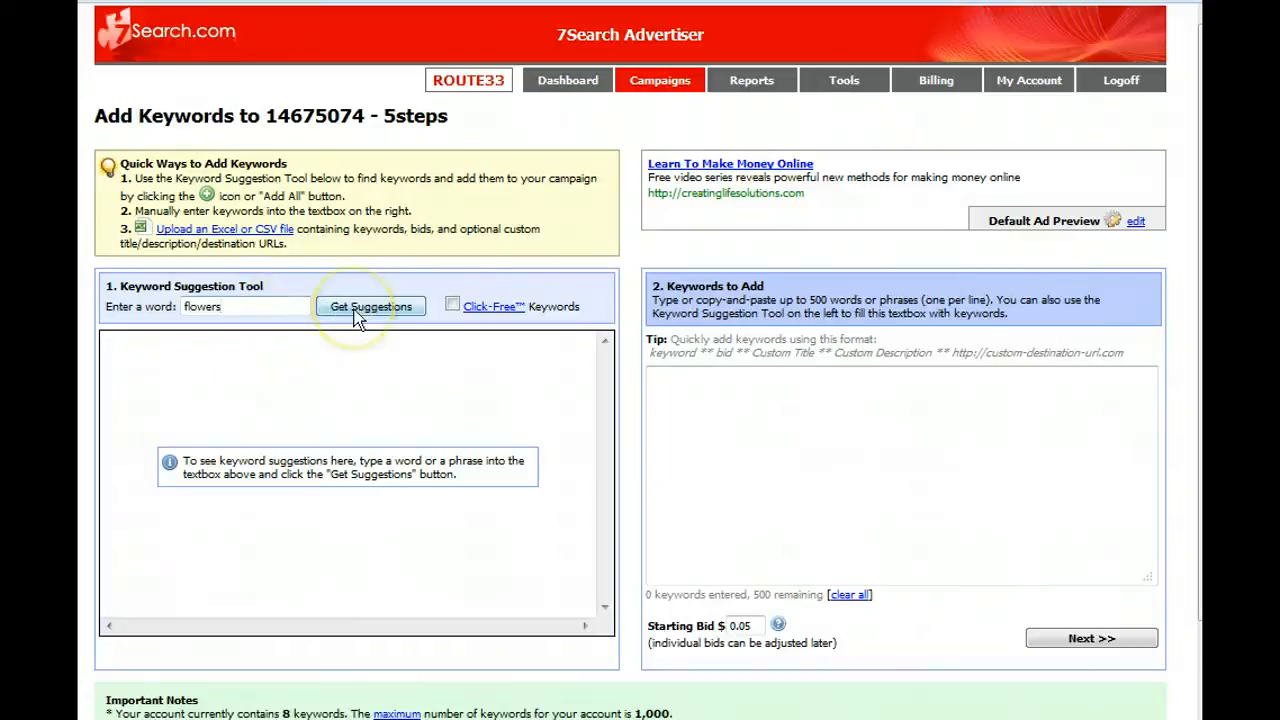
{"action": "left_click", "coordinate": [357, 308]}
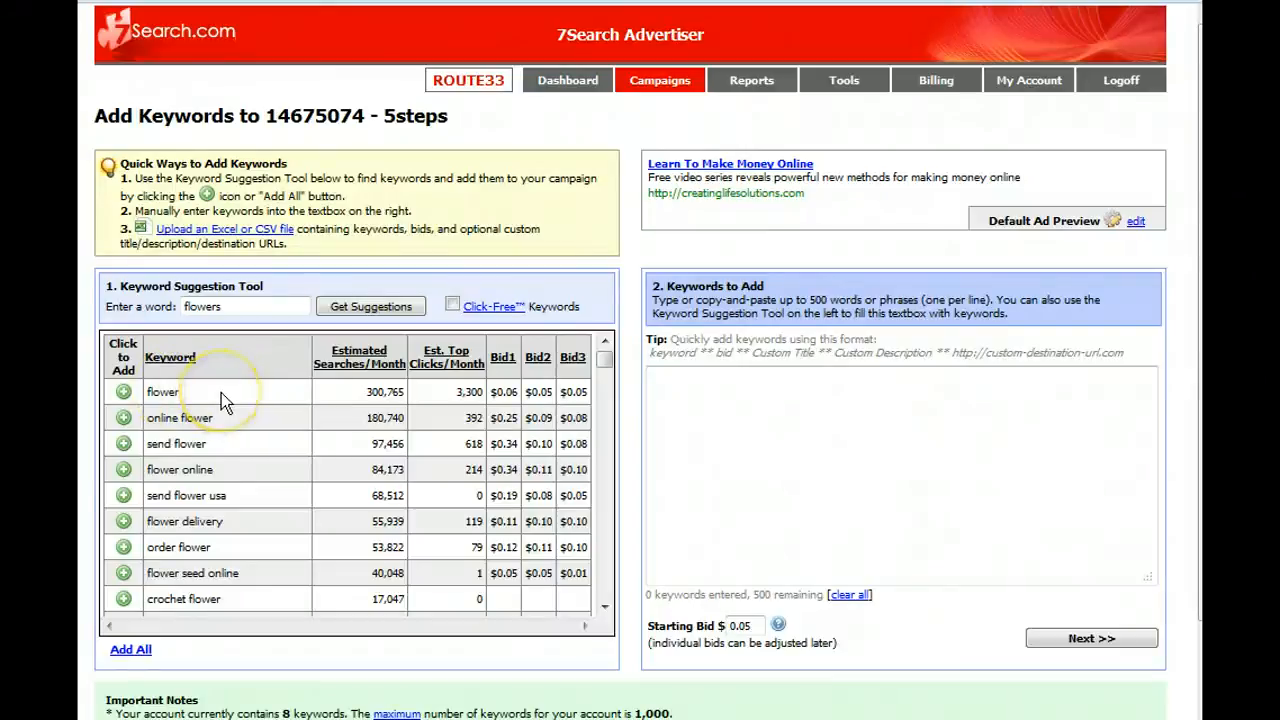
{"action": "double_click", "coordinate": [203, 307]}
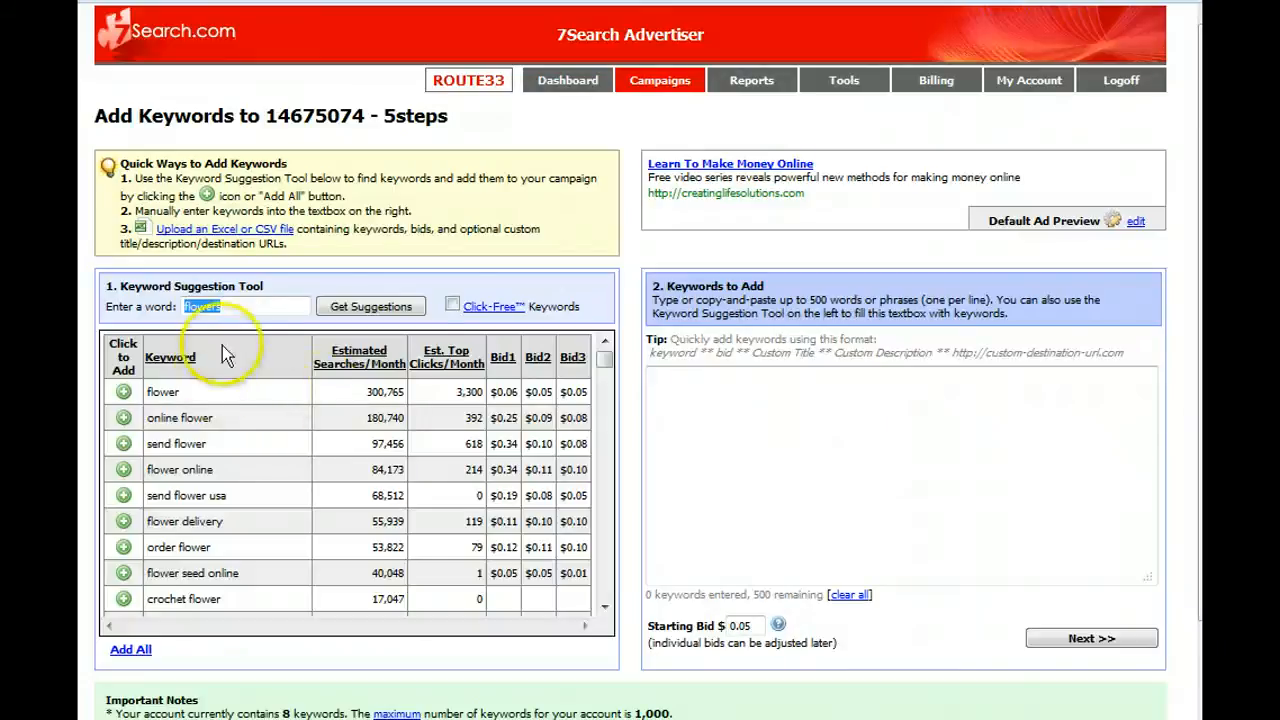
{"action": "type", "text": "football"}
{"action": "left_click", "coordinate": [362, 309]}
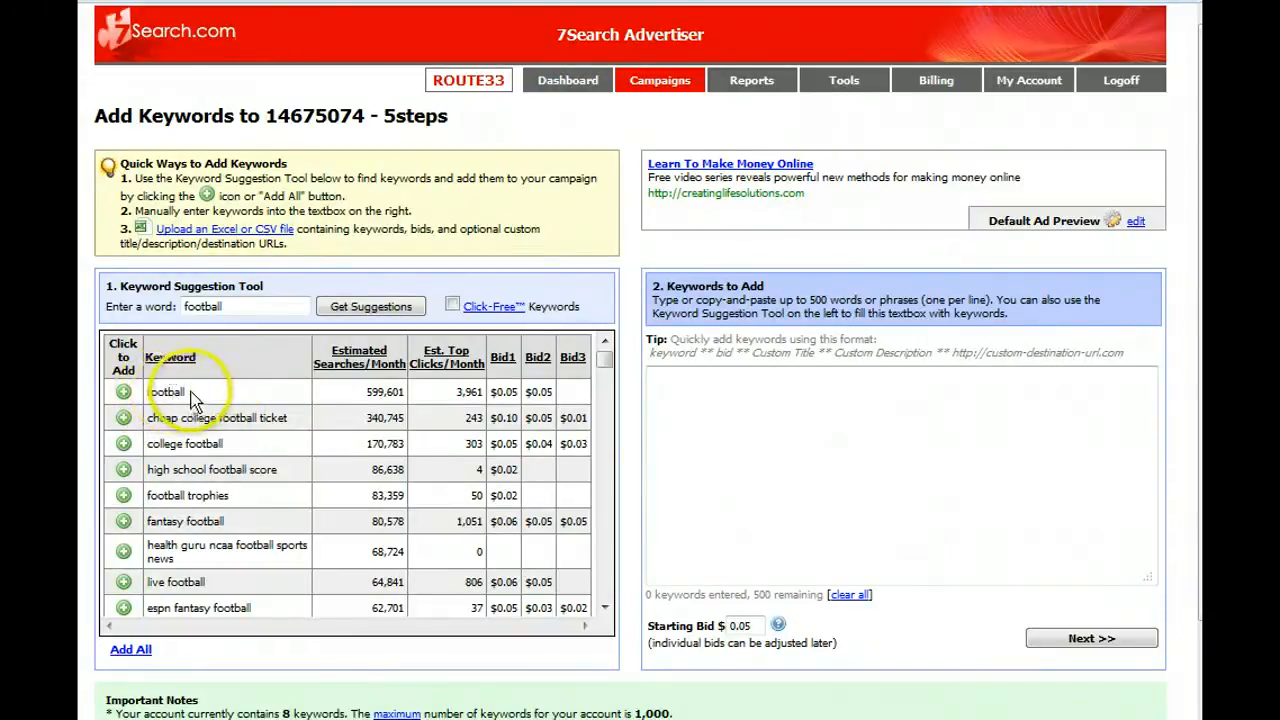
Get keyword suggestions for "nfl jerseys" and for "make money online" to compare their bids.
{"action": "left_click_drag", "start_coordinate": [230, 306], "coordinate": [150, 305]}
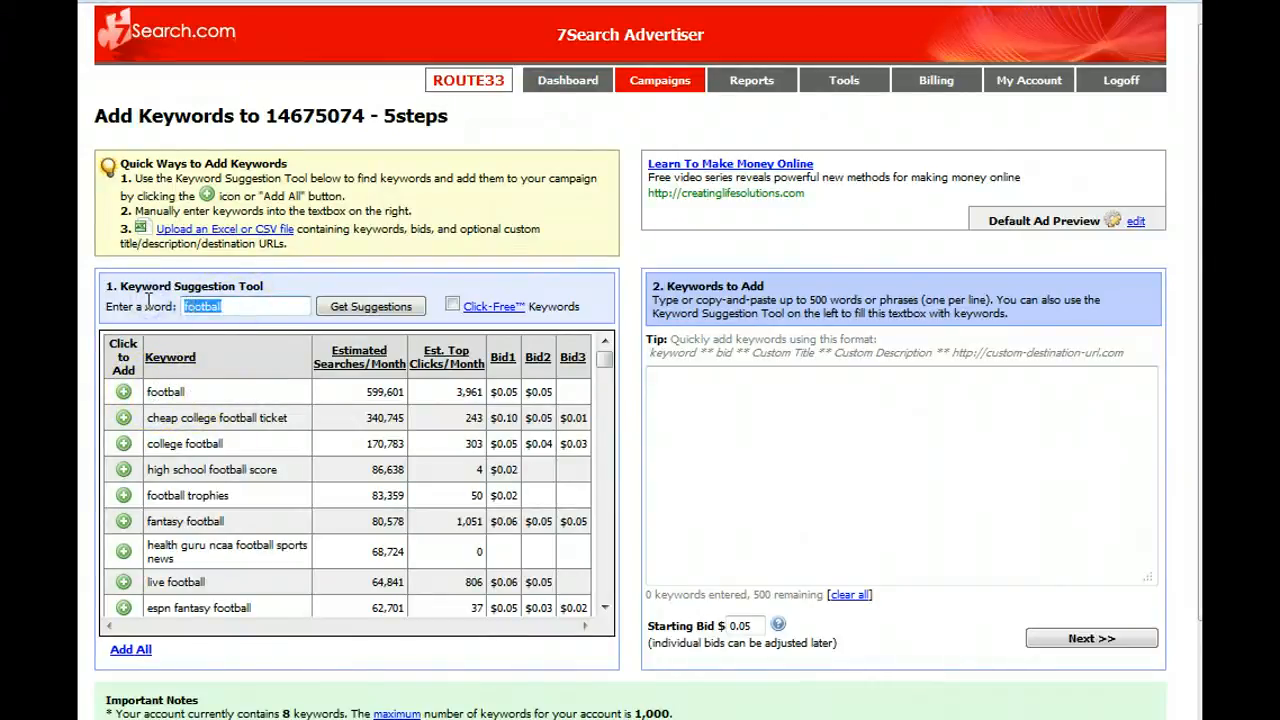
{"action": "type", "text": "nfl jerseys"}
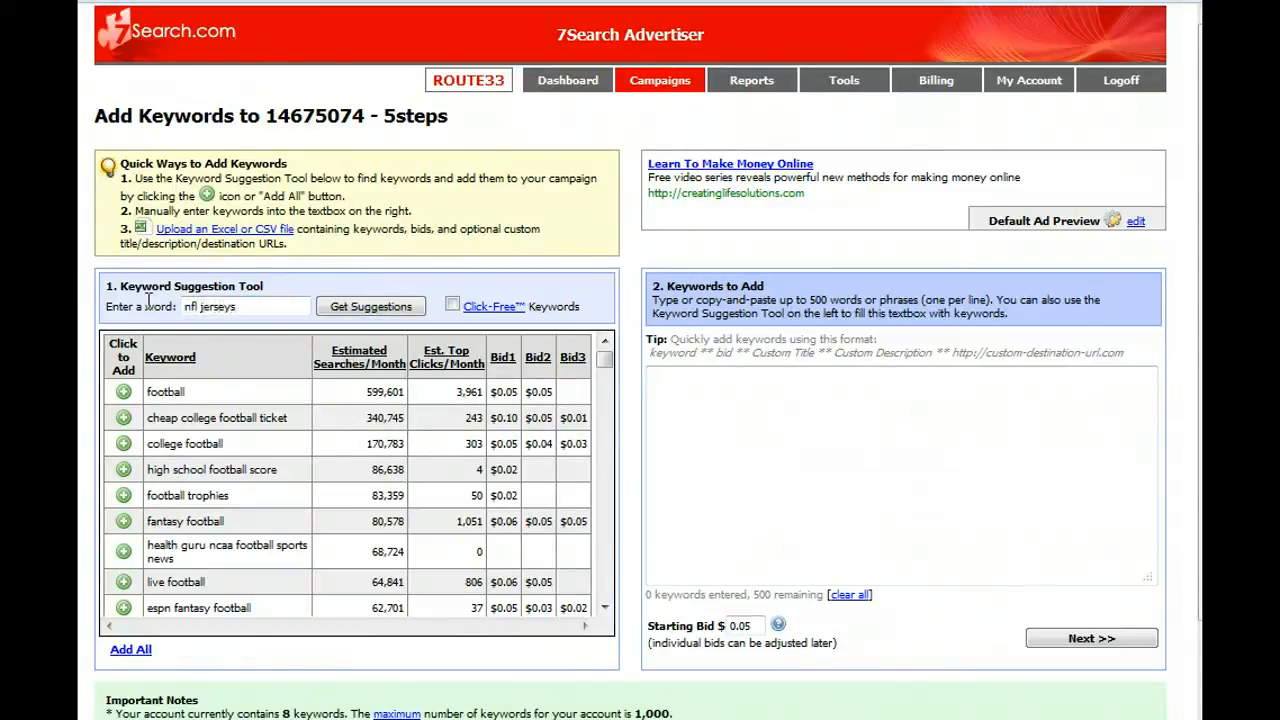
{"action": "left_click", "coordinate": [384, 309]}
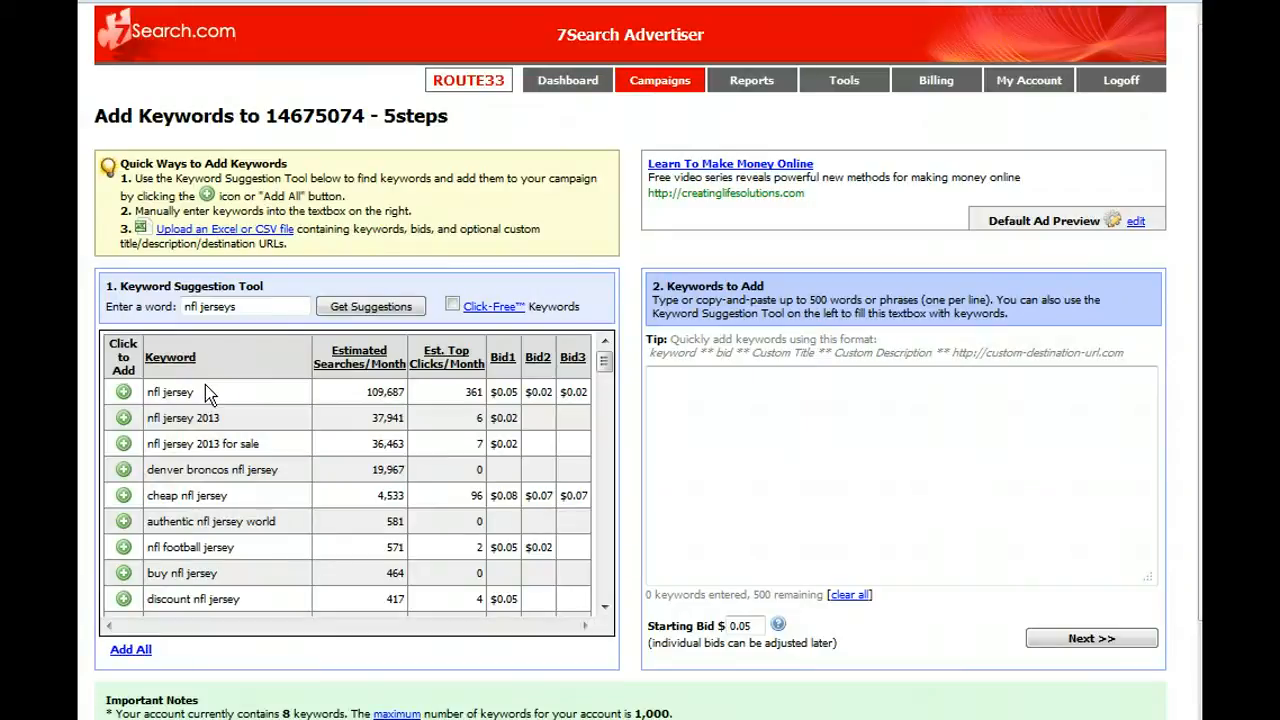
{"action": "left_click_drag", "start_coordinate": [232, 306], "coordinate": [142, 308]}
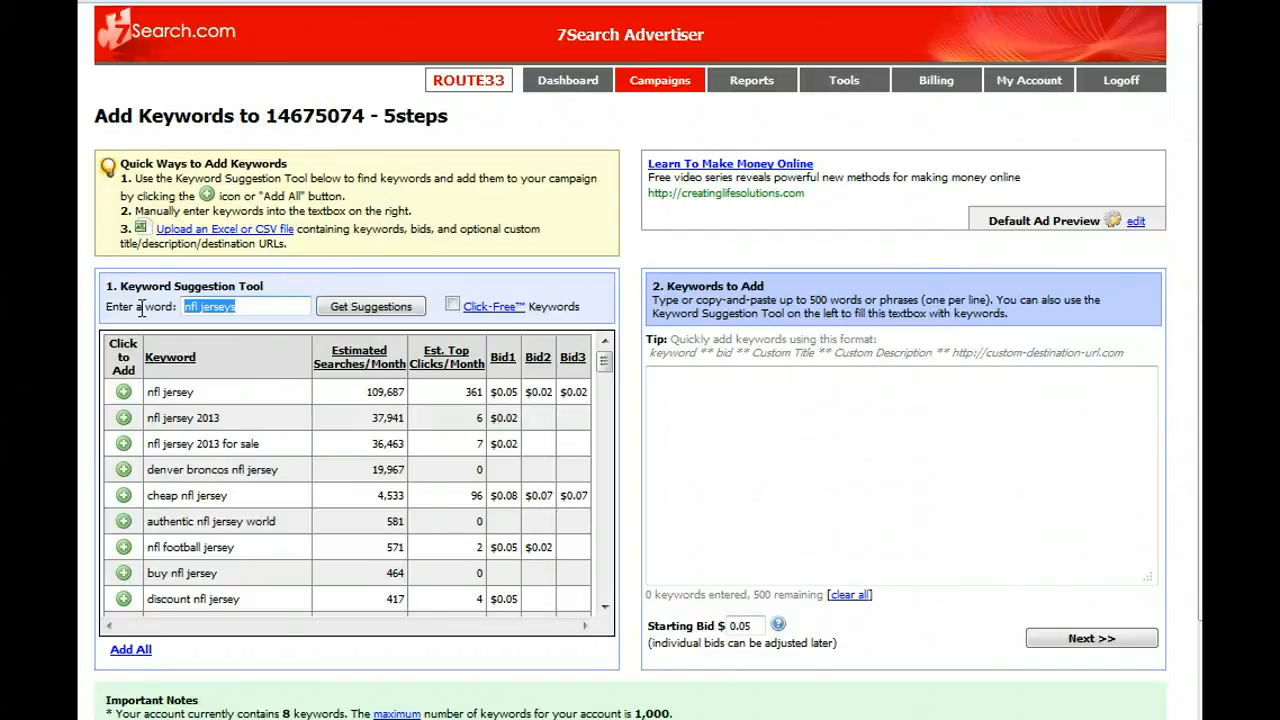
{"action": "type", "text": "make mo"}
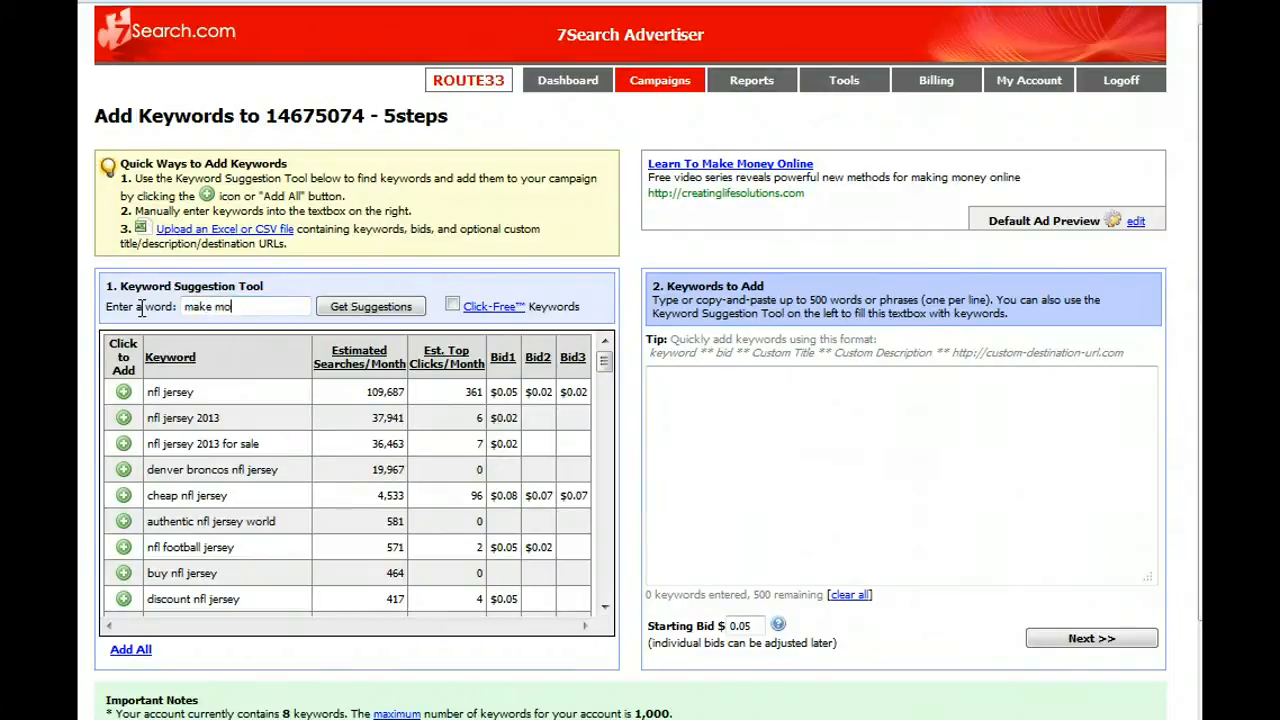
{"action": "type", "text": "ney onlin"}
{"action": "left_click", "coordinate": [339, 305]}
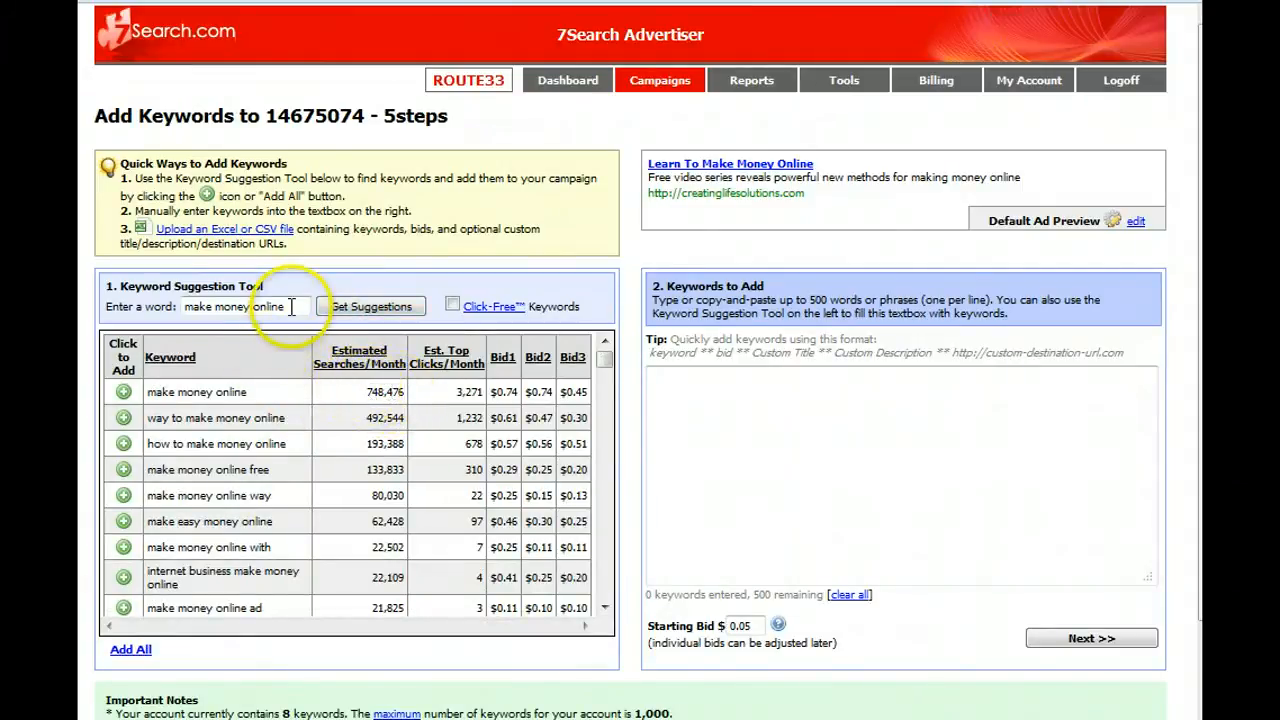
Look up keyword suggestions for the broader word "money".
{"action": "left_click_drag", "start_coordinate": [300, 307], "coordinate": [155, 306]}
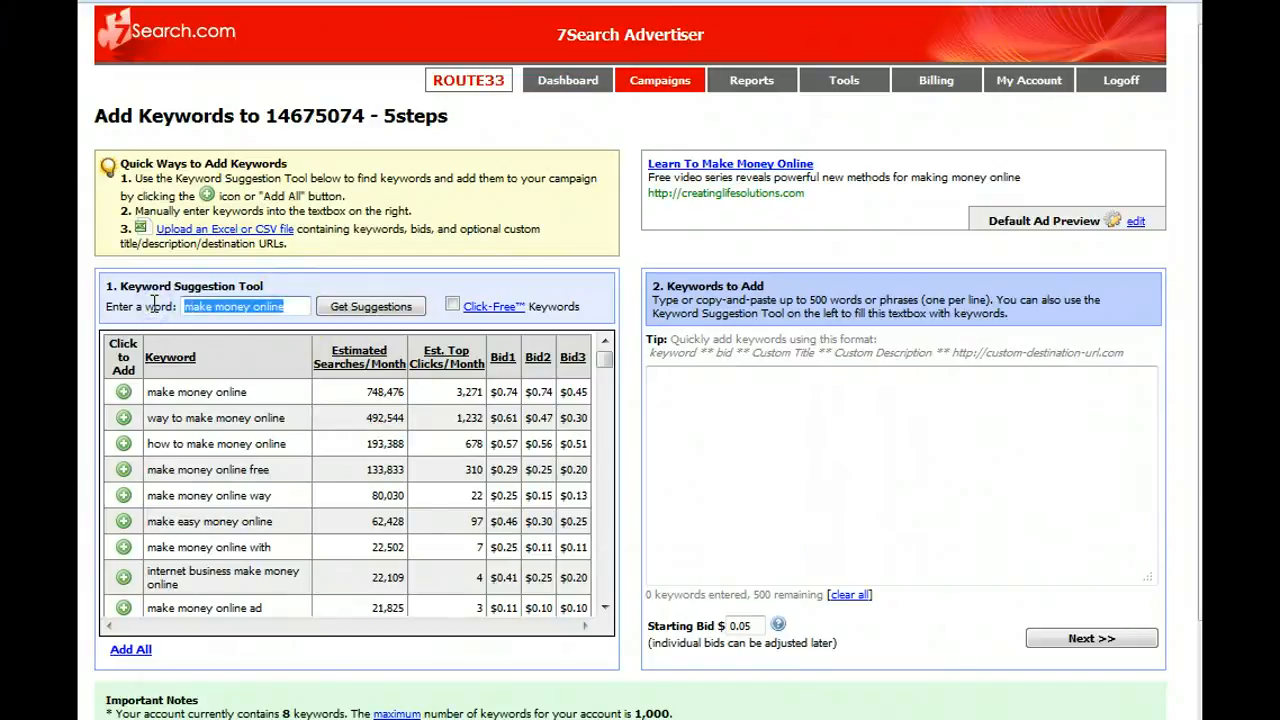
{"action": "type", "text": "money"}
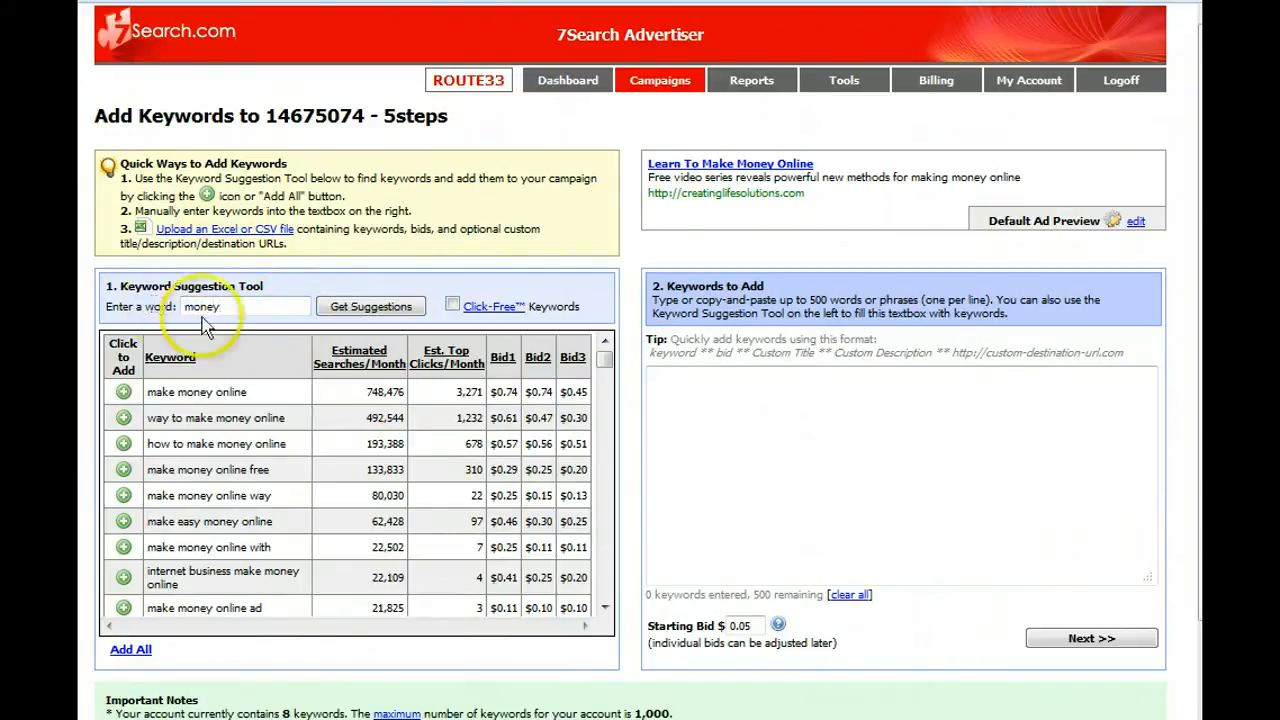
{"action": "left_click", "coordinate": [334, 308]}
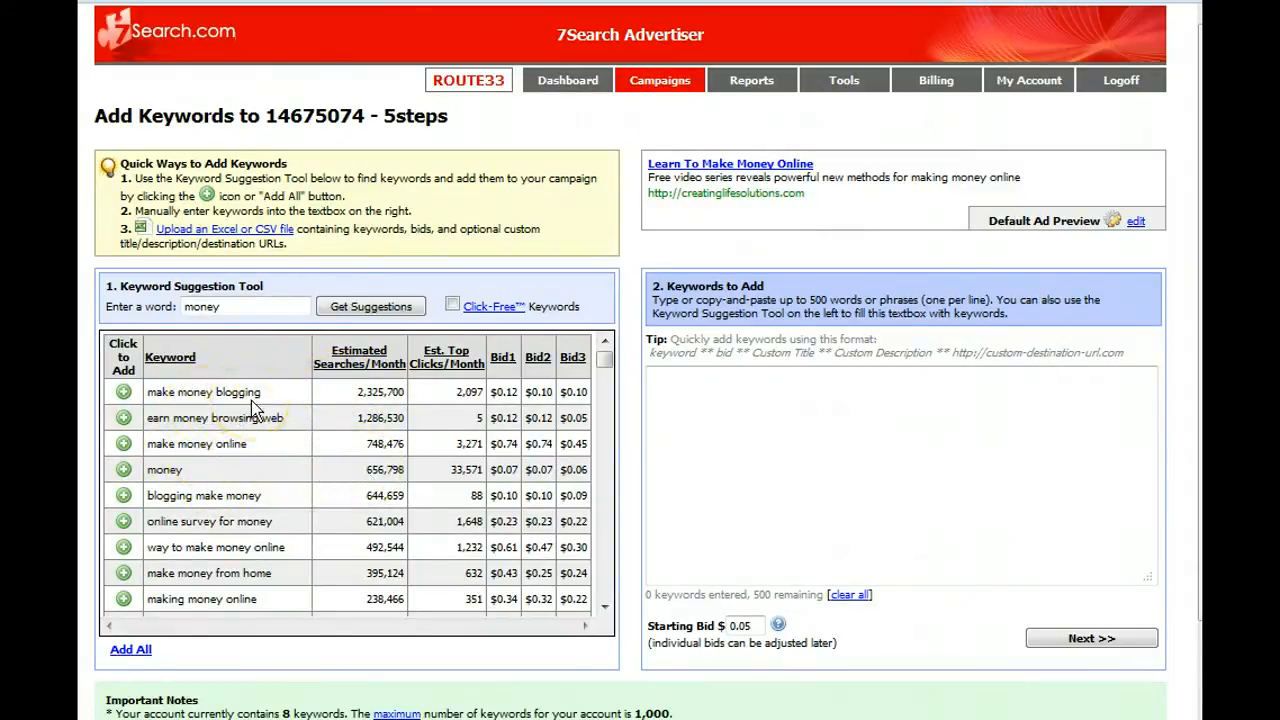
Get suggestions for "make money online" again and sort them by estimated top clicks per month.
{"action": "left_click_drag", "start_coordinate": [233, 307], "coordinate": [138, 310]}
{"action": "type", "text": "make"}
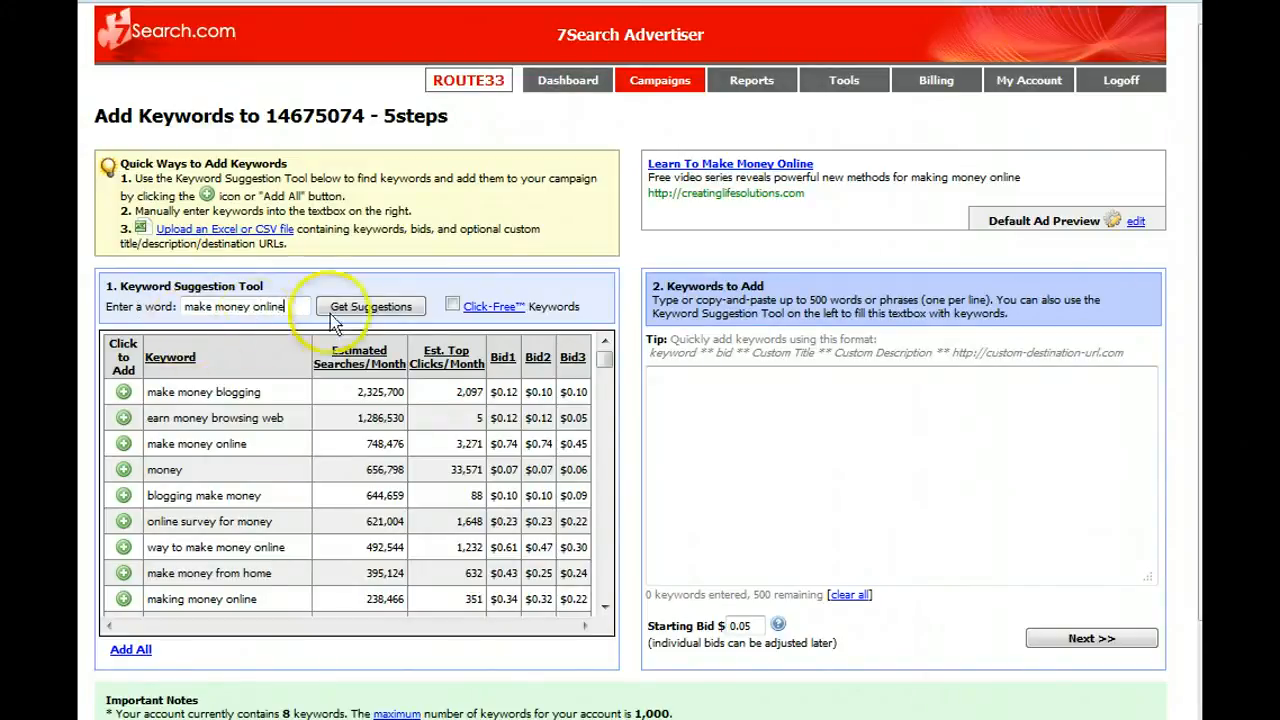
{"action": "left_click", "coordinate": [370, 308]}
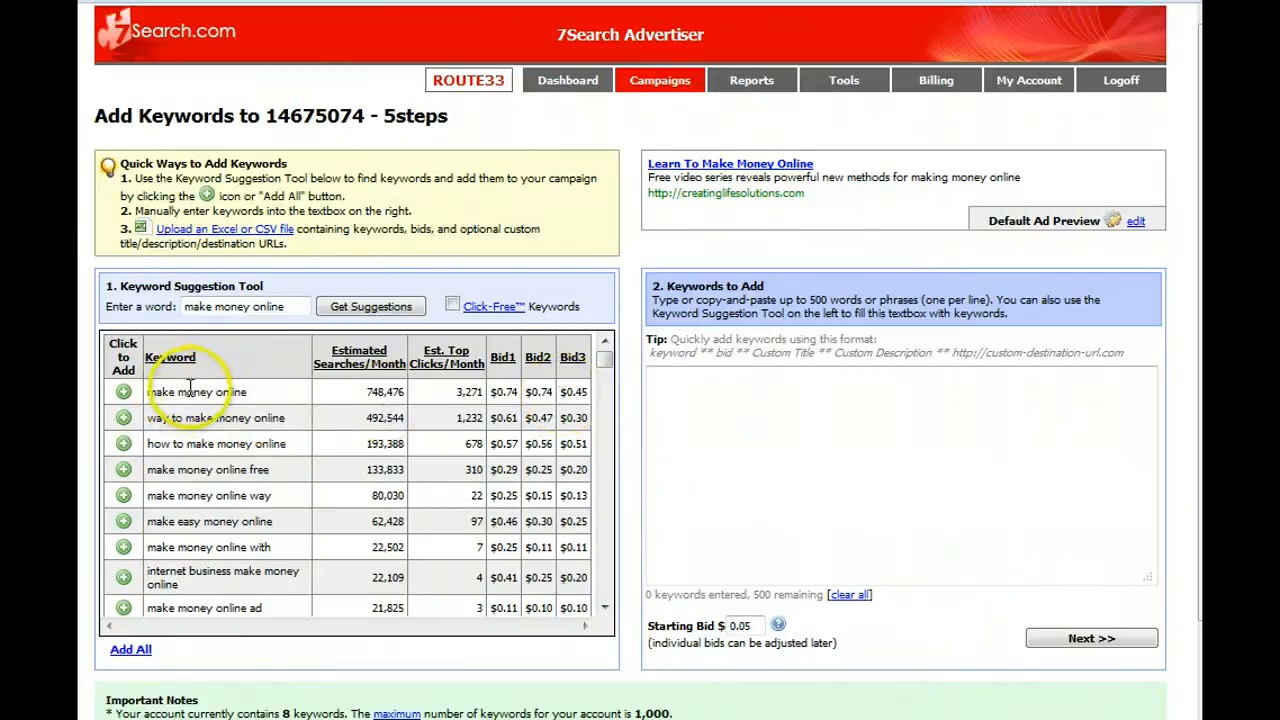
{"action": "left_click", "coordinate": [447, 364]}
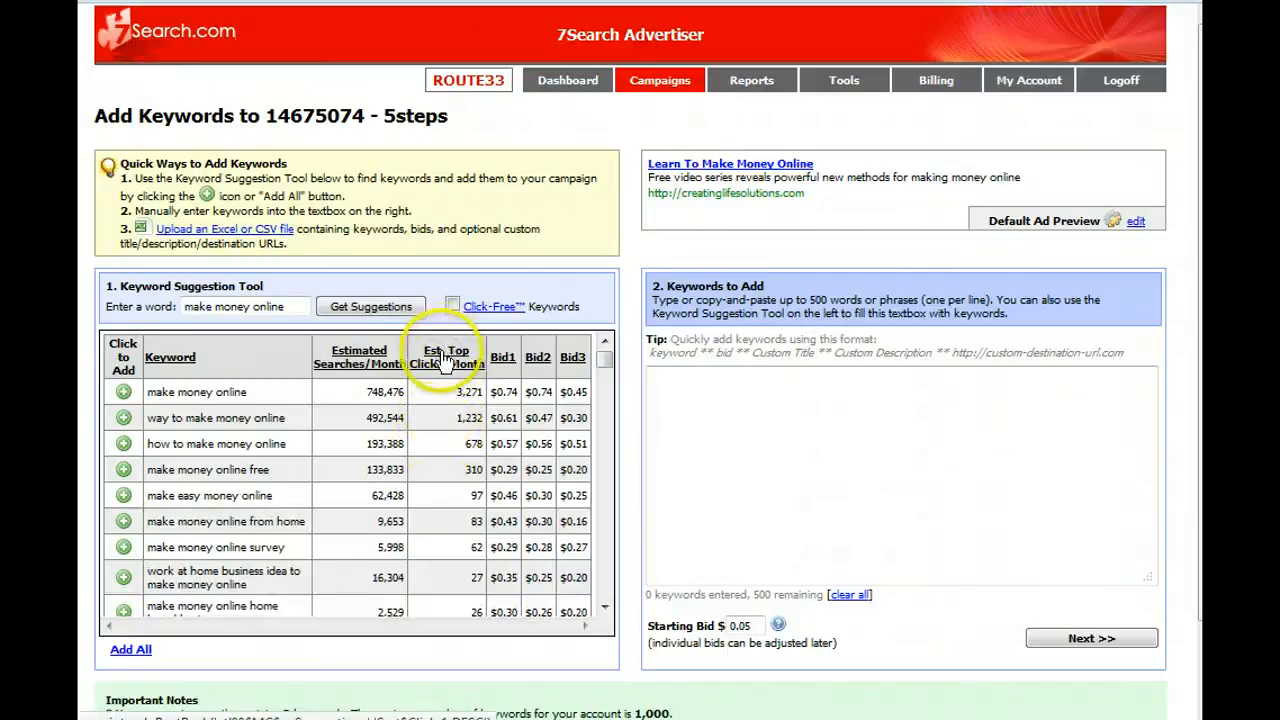
{"action": "left_click", "coordinate": [445, 358]}
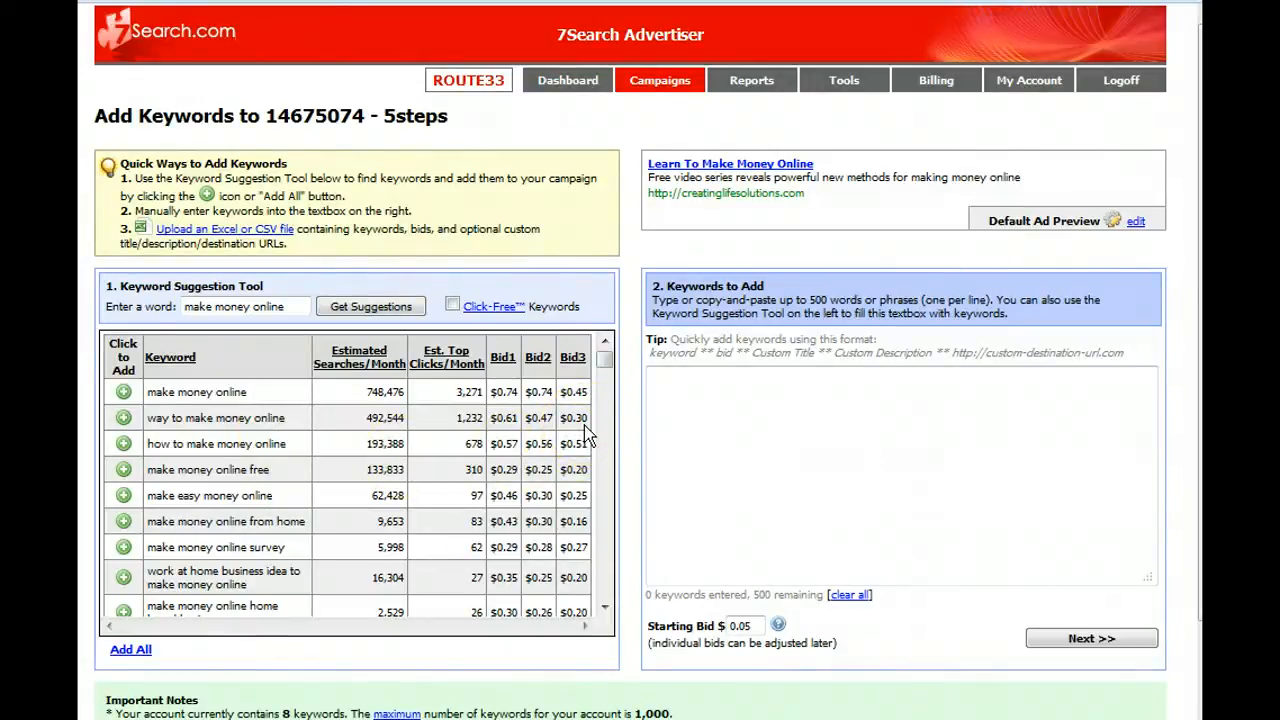
Add the suggested keywords "way to make money online" and "make money online free" to the campaign's keyword list.
{"action": "left_click", "coordinate": [587, 414]}
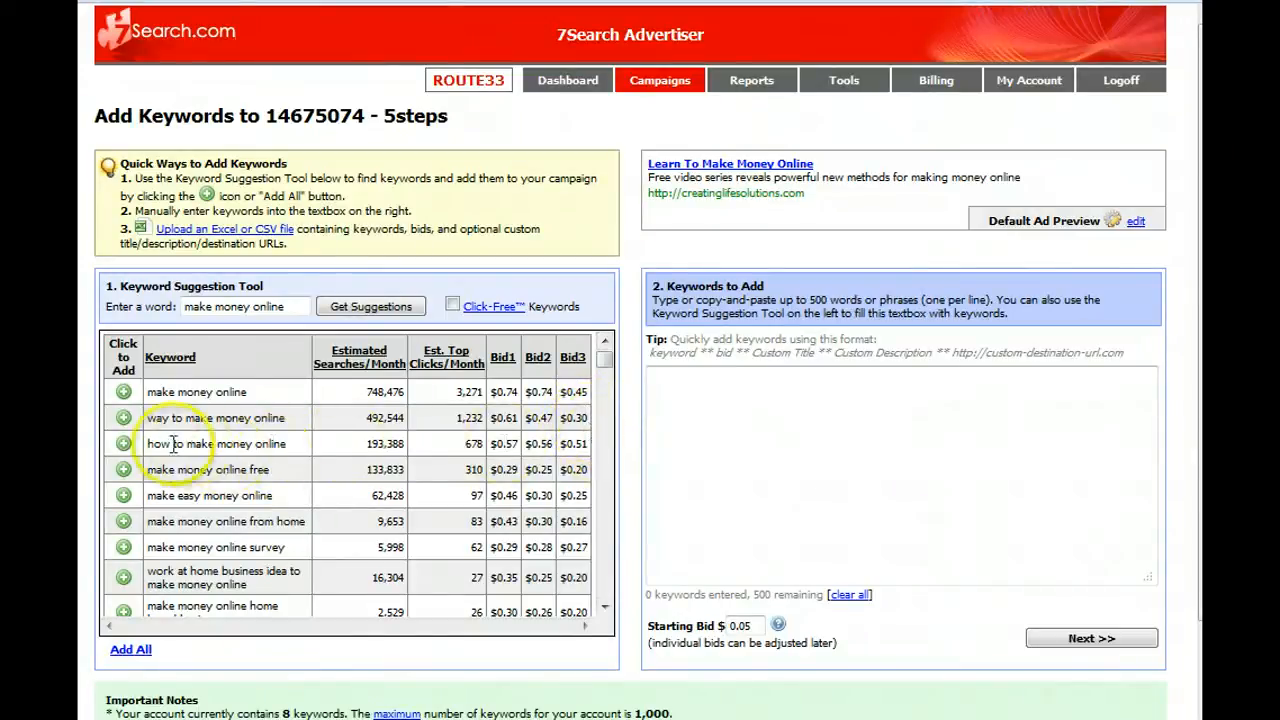
{"action": "left_click", "coordinate": [123, 418]}
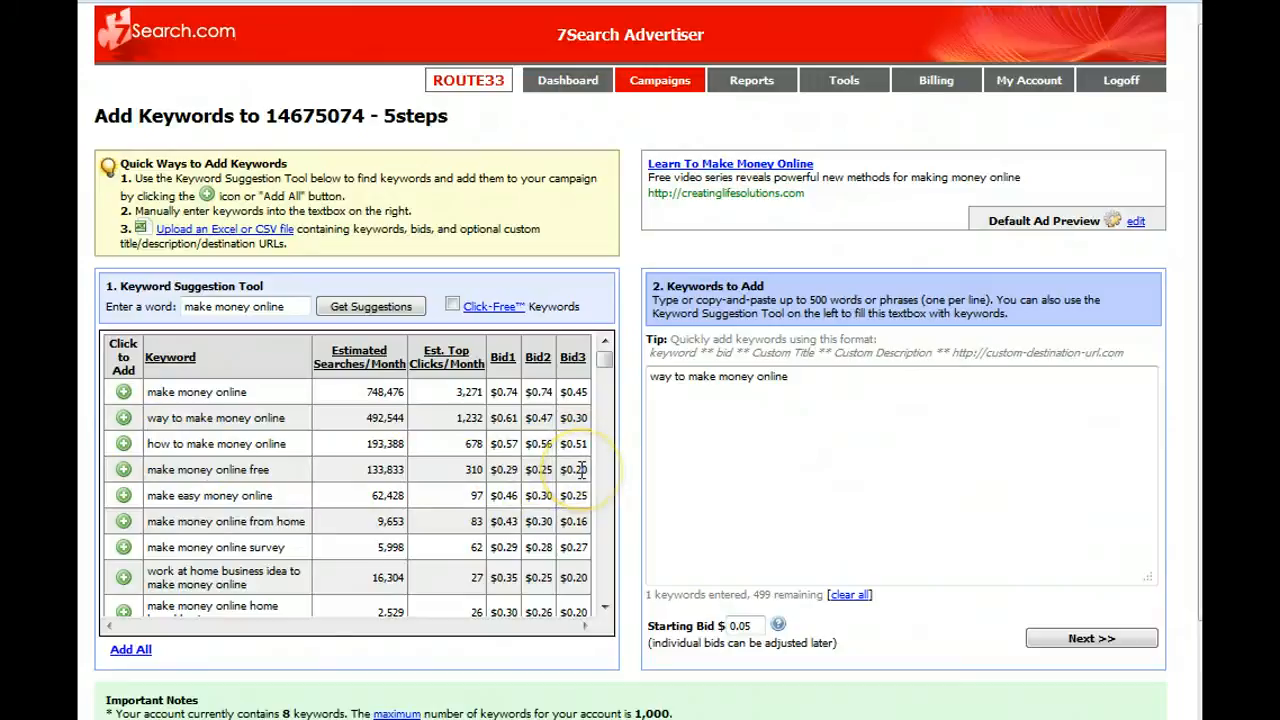
{"action": "left_click", "coordinate": [124, 470]}
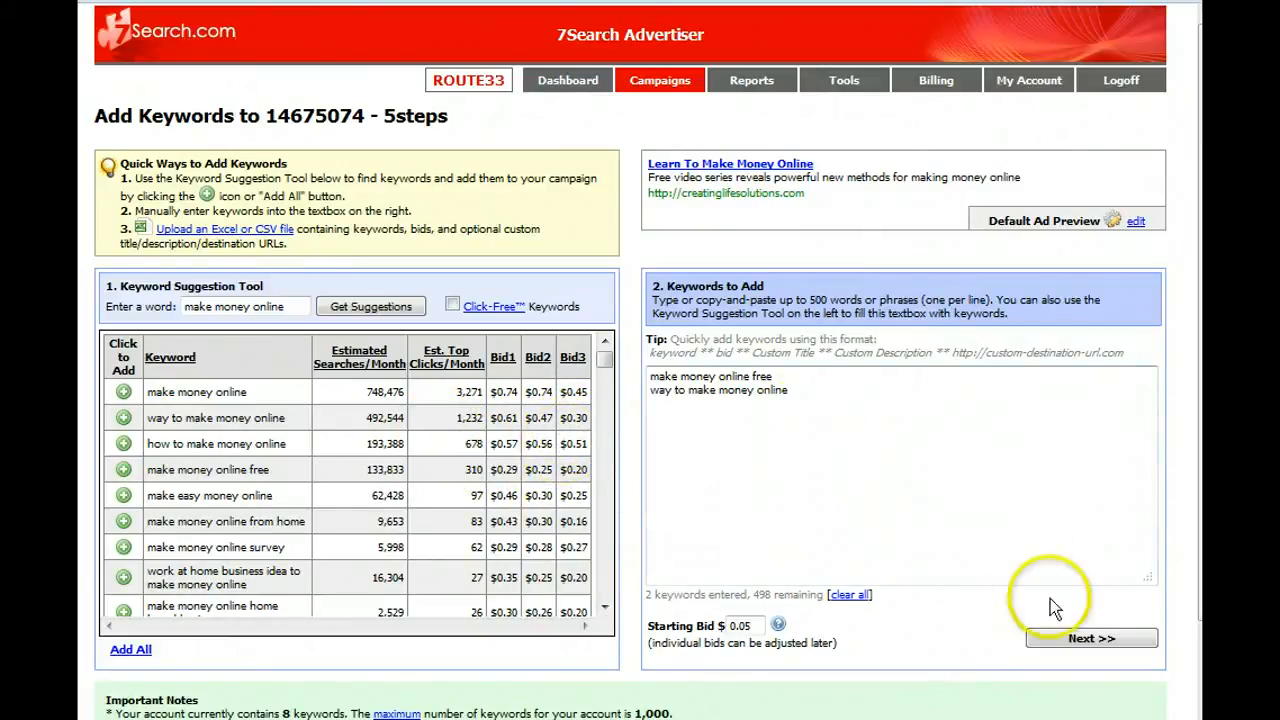
Submit the two chosen keywords with the 0.05 starting bid and proceed to managing the keyword bids.
{"action": "left_click", "coordinate": [1074, 640]}
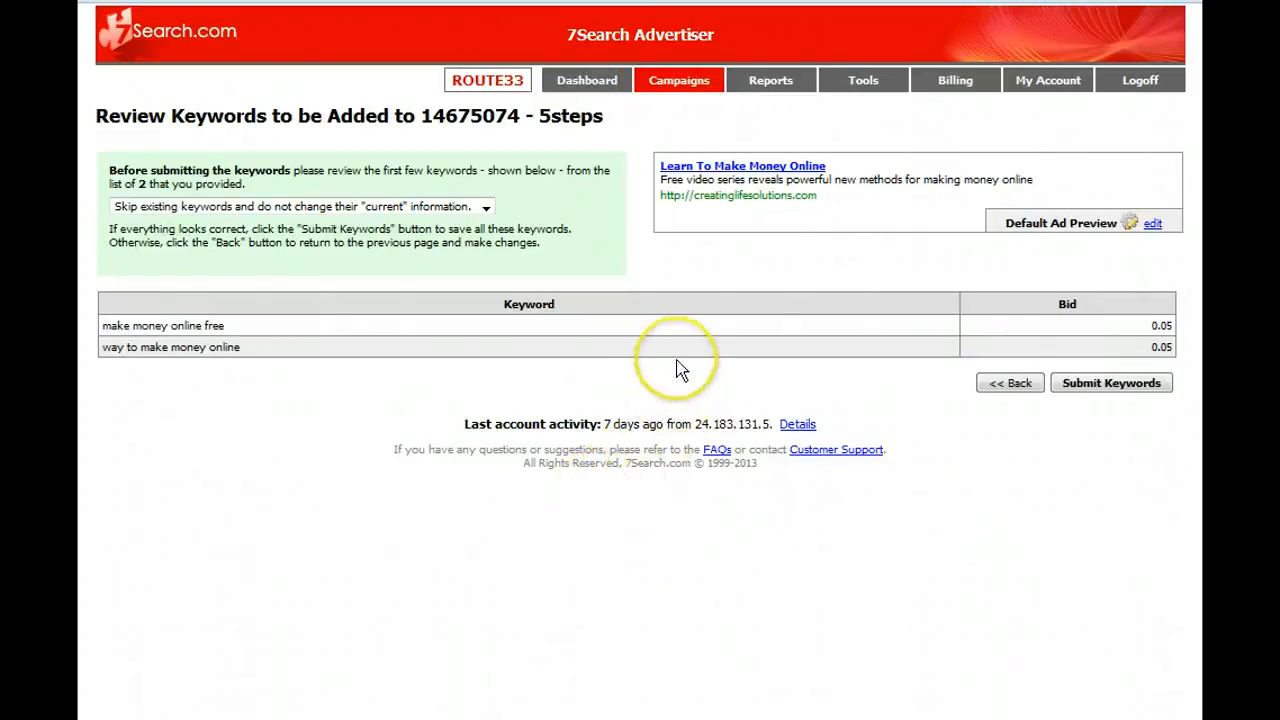
{"action": "left_click", "coordinate": [1098, 388]}
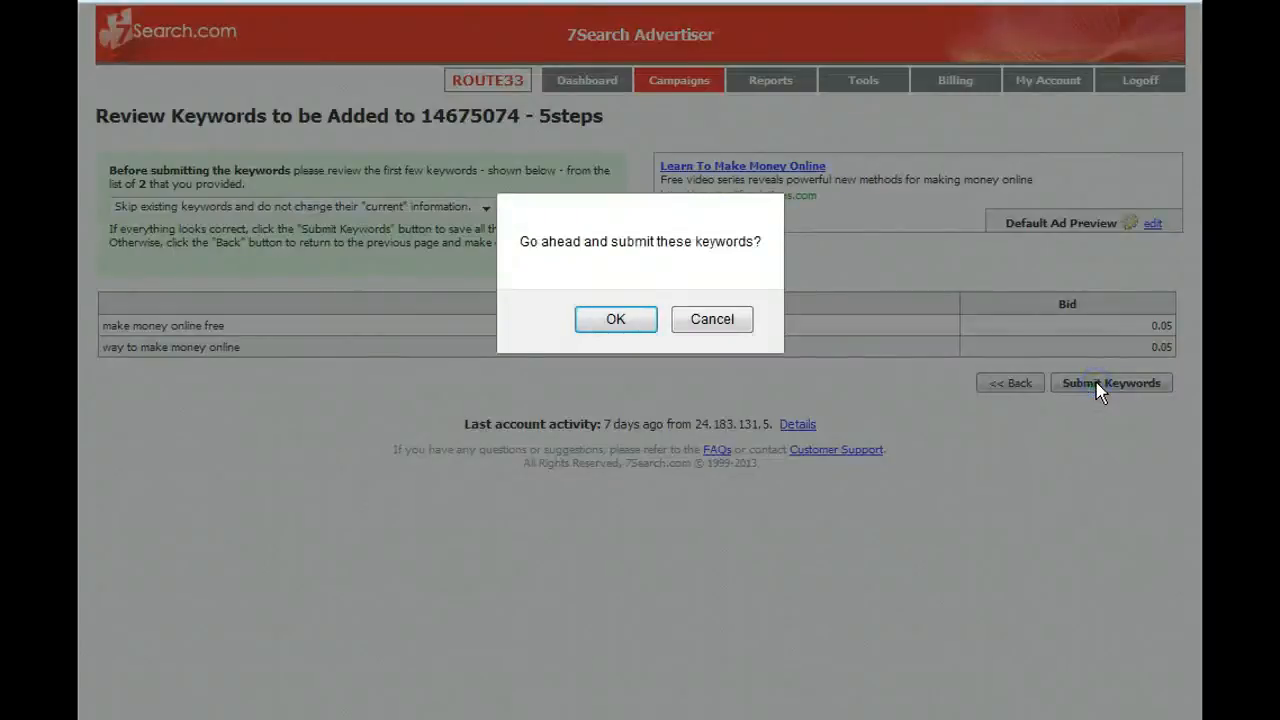
{"action": "left_click", "coordinate": [605, 318]}
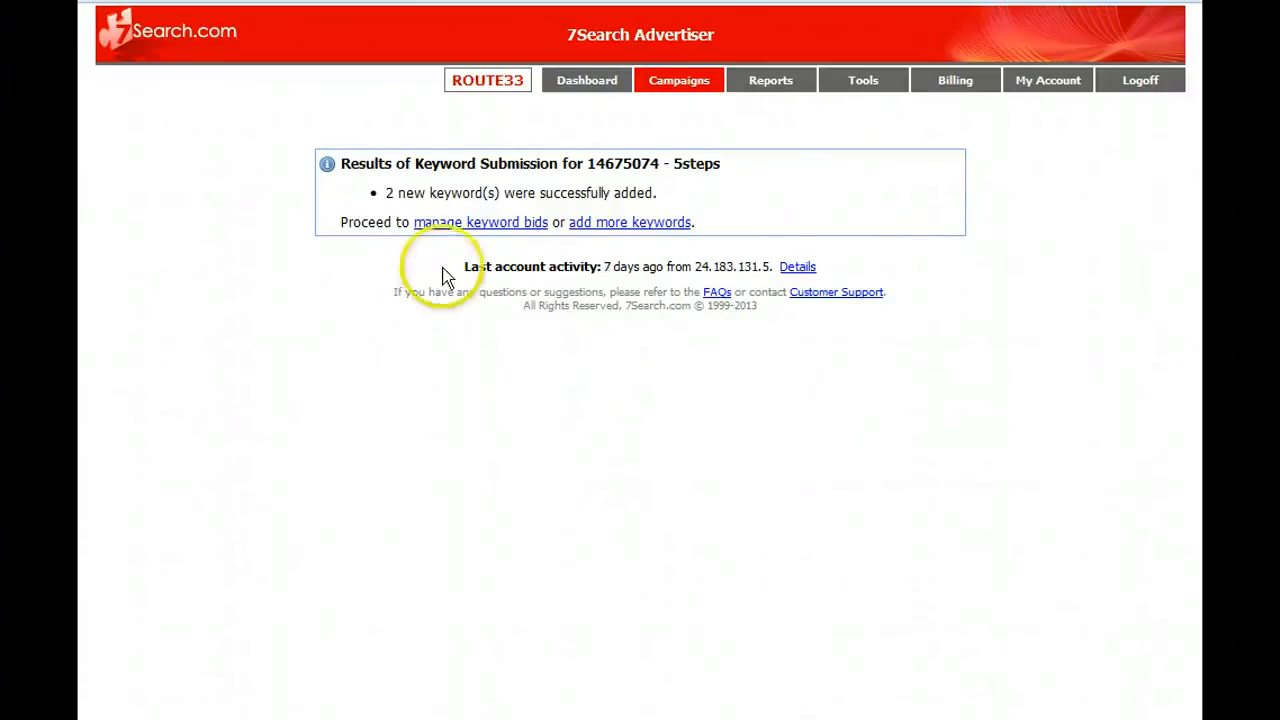
{"action": "left_click", "coordinate": [453, 236]}
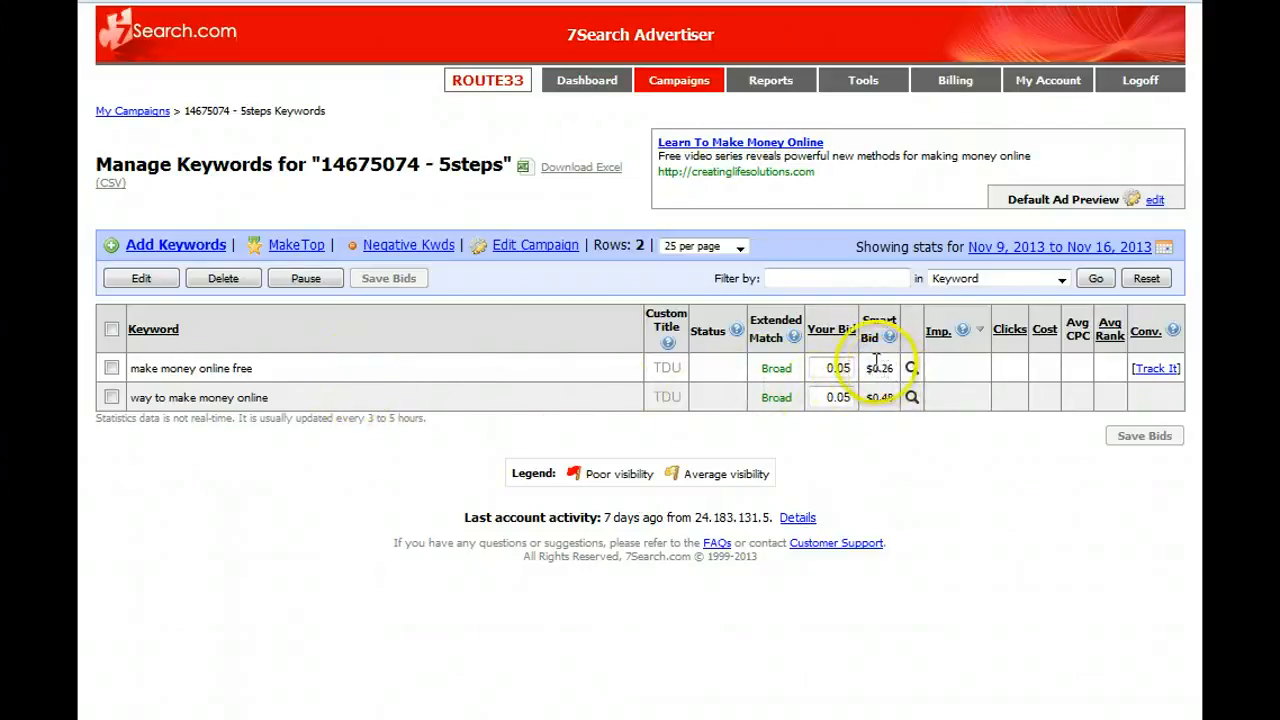
Review the top bidders for "make money online free" and set that keyword's bid to 0.11.
{"action": "left_click", "coordinate": [912, 369]}
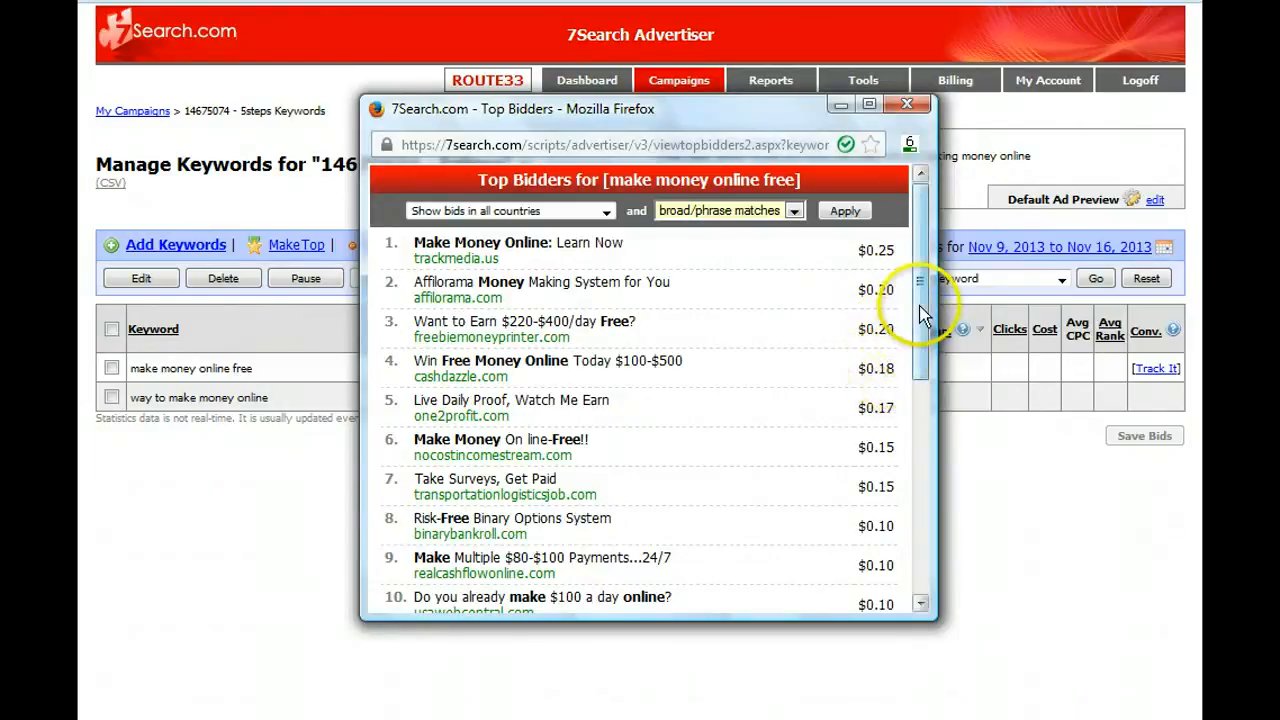
{"action": "left_click_drag", "start_coordinate": [920, 295], "coordinate": [918, 391]}
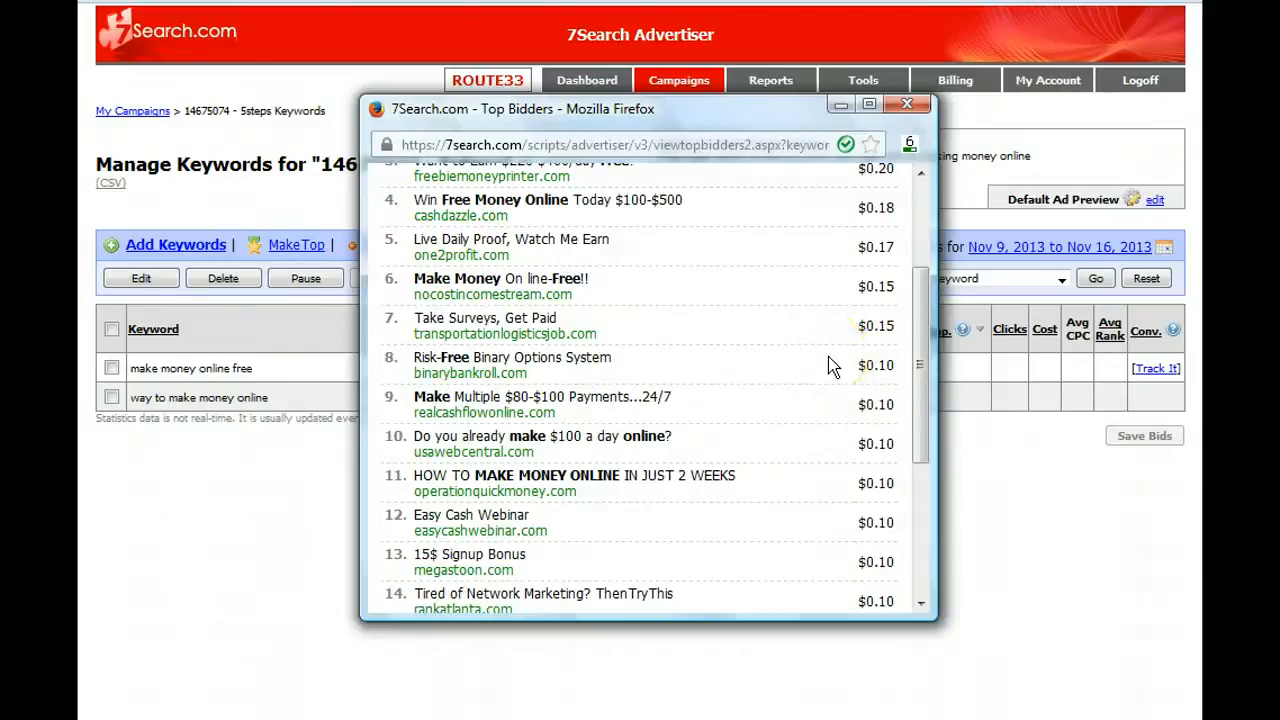
{"action": "left_click", "coordinate": [906, 104]}
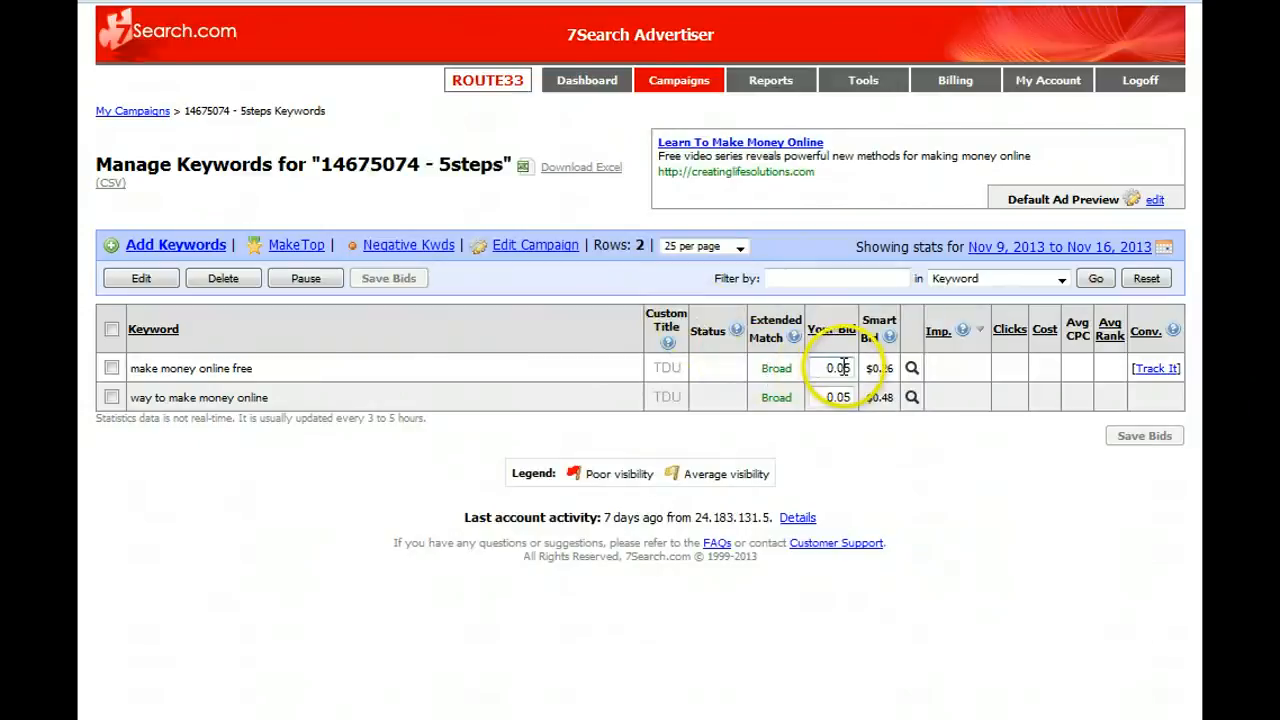
{"action": "double_click", "coordinate": [840, 367]}
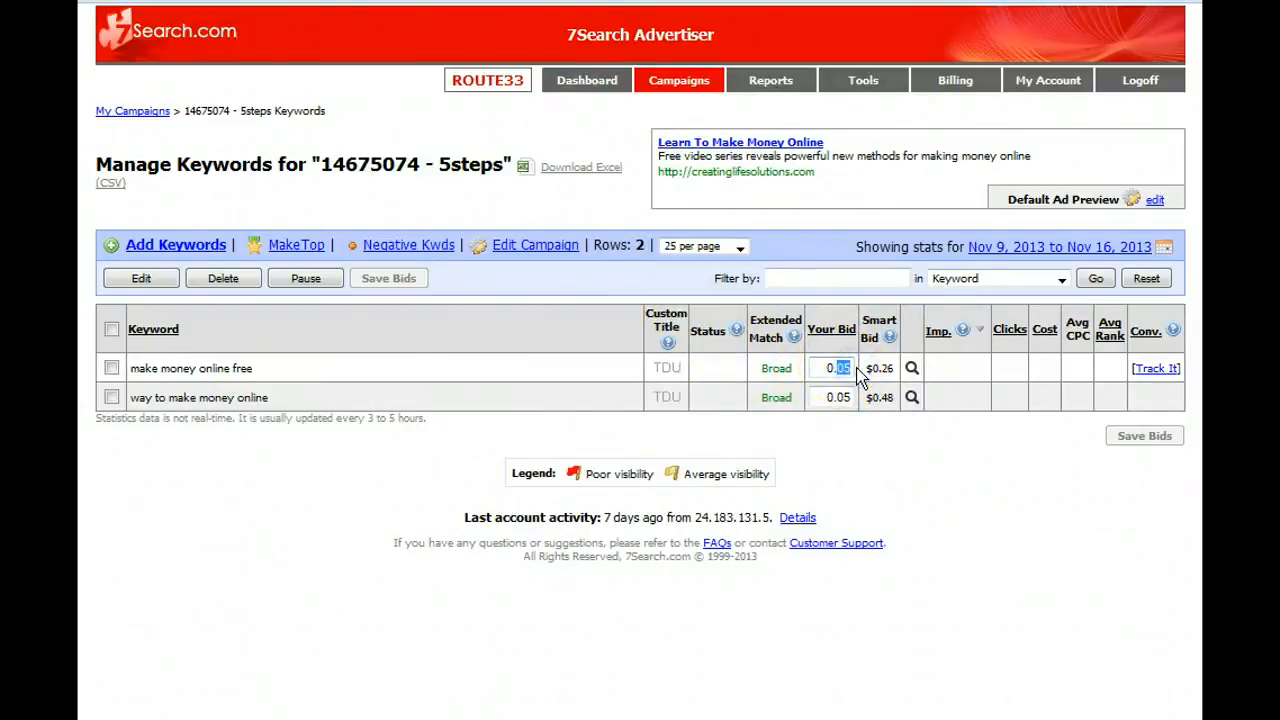
{"action": "type", "text": "11"}
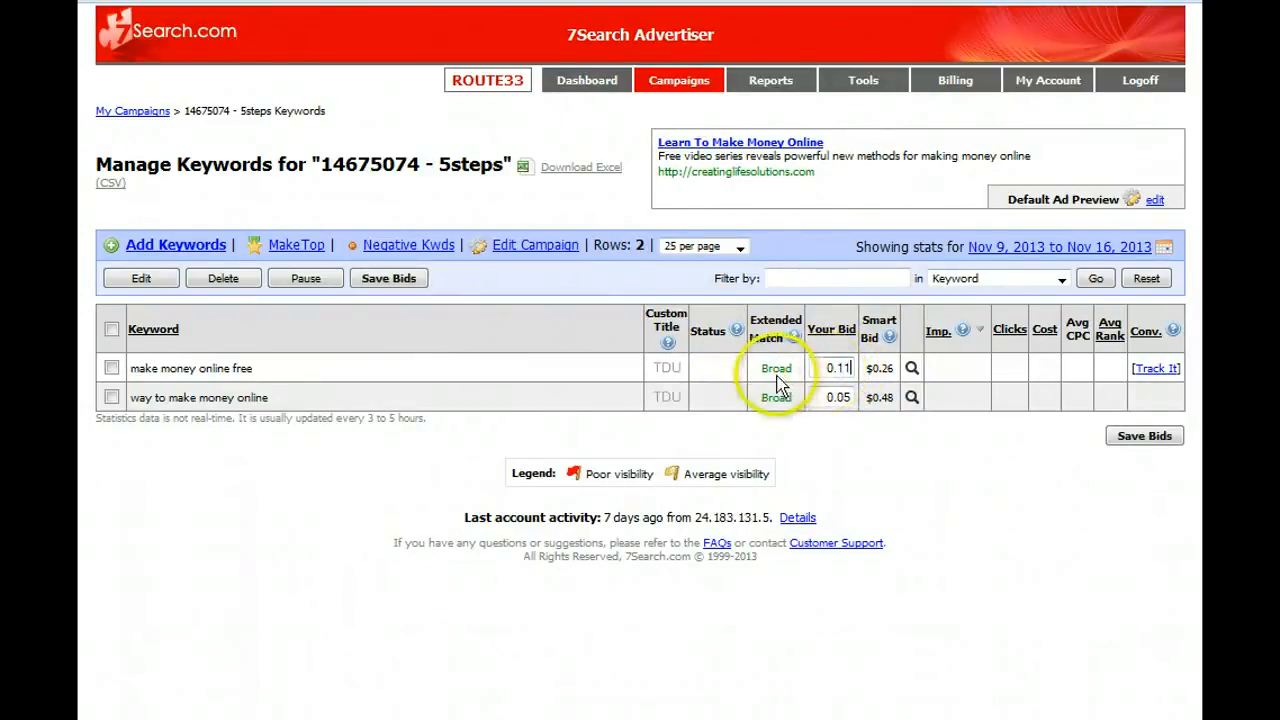
Review the top bidders for "way to make money online", set that keyword's bid to 0.11 and save the bids.
{"action": "left_click", "coordinate": [911, 399]}
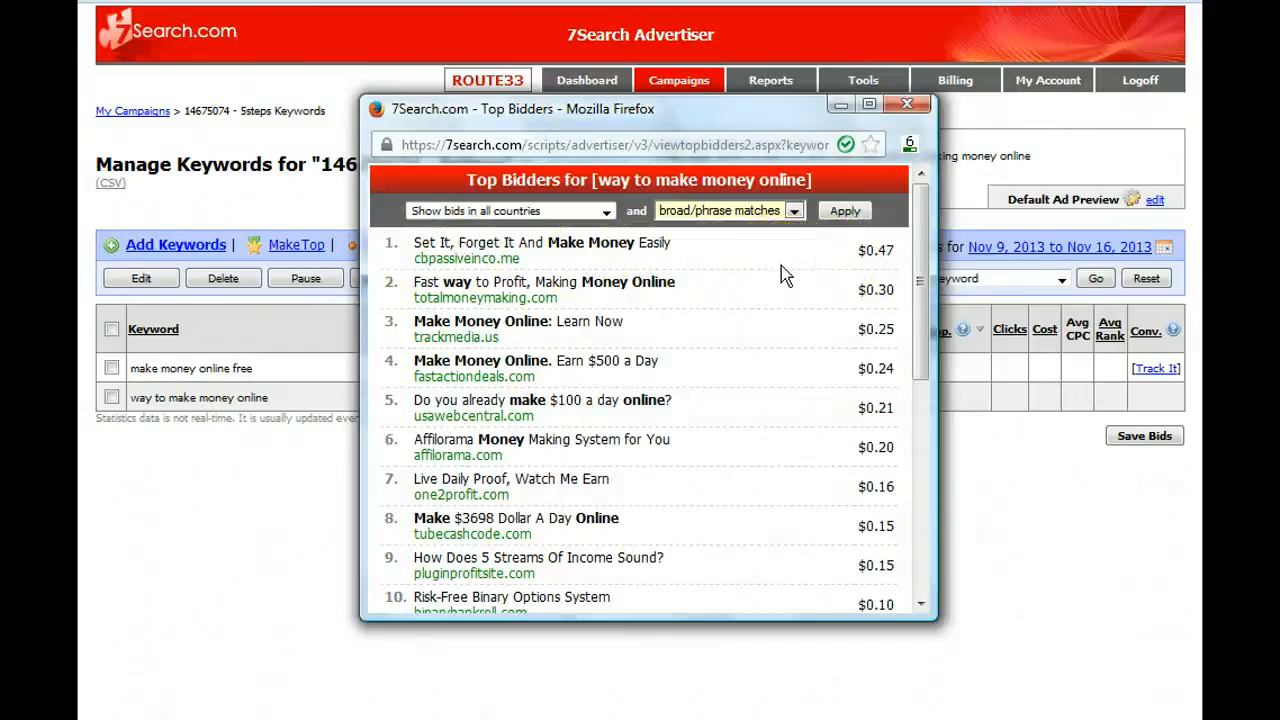
{"action": "scroll", "coordinate": [781, 265], "scroll_direction": "down", "scroll_amount": 3}
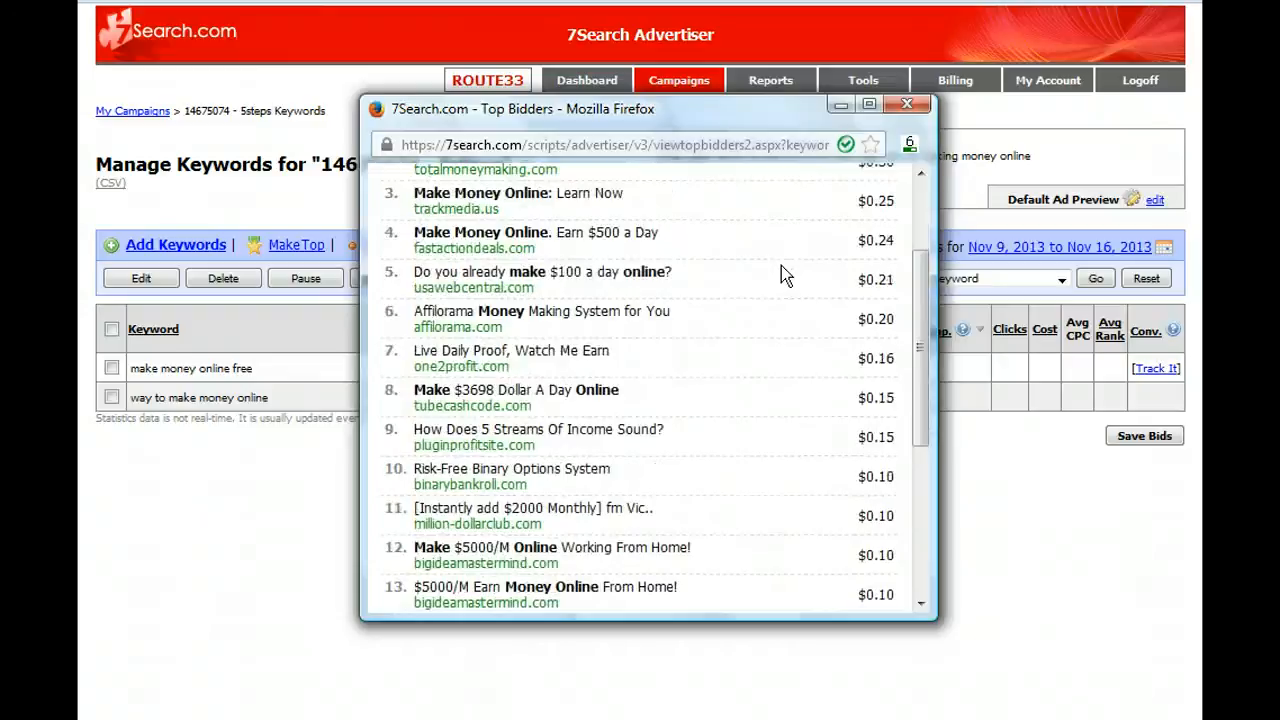
{"action": "scroll", "coordinate": [781, 265], "scroll_direction": "up", "scroll_amount": 3}
{"action": "scroll", "coordinate": [780, 332], "scroll_direction": "down", "scroll_amount": 3}
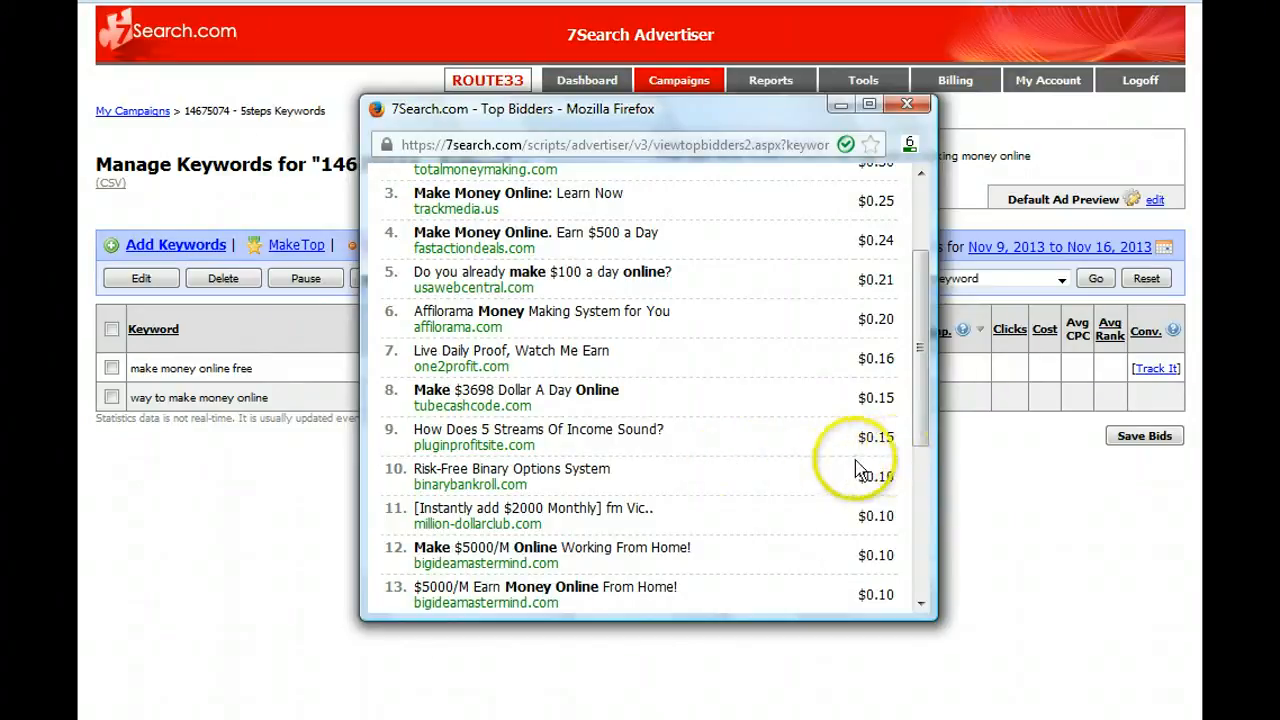
{"action": "left_click", "coordinate": [907, 104]}
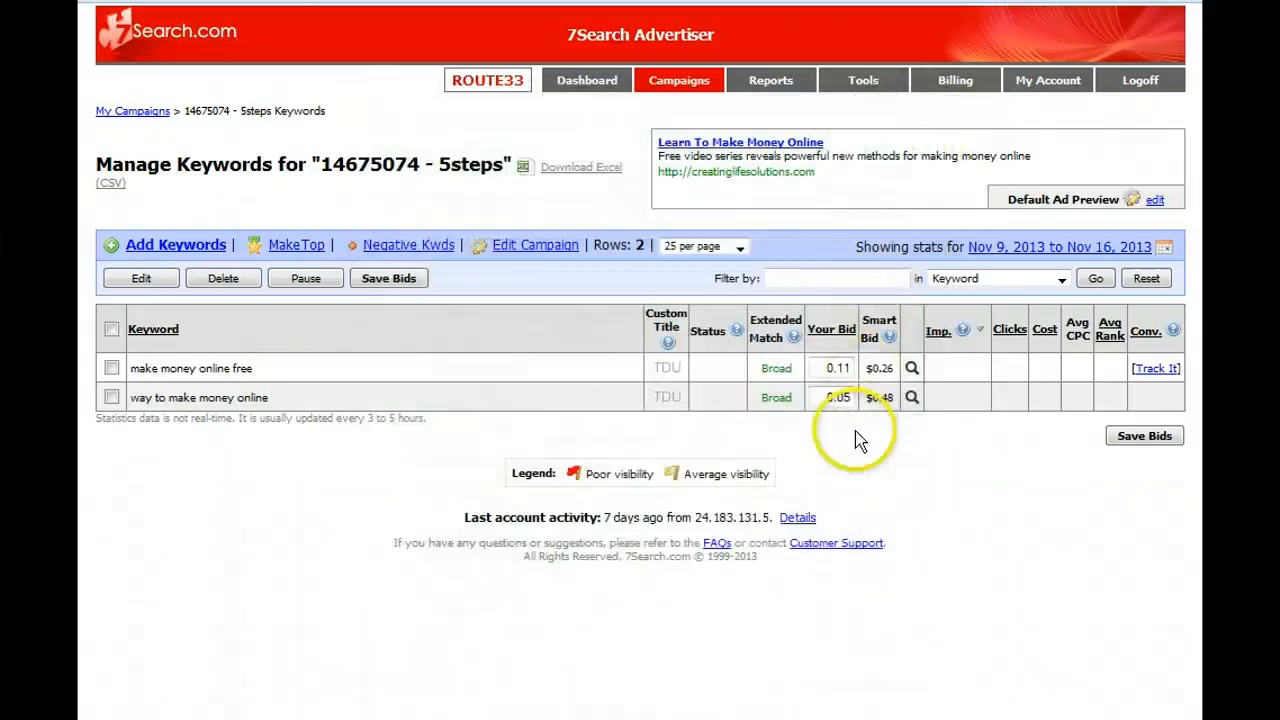
{"action": "left_click", "coordinate": [838, 398]}
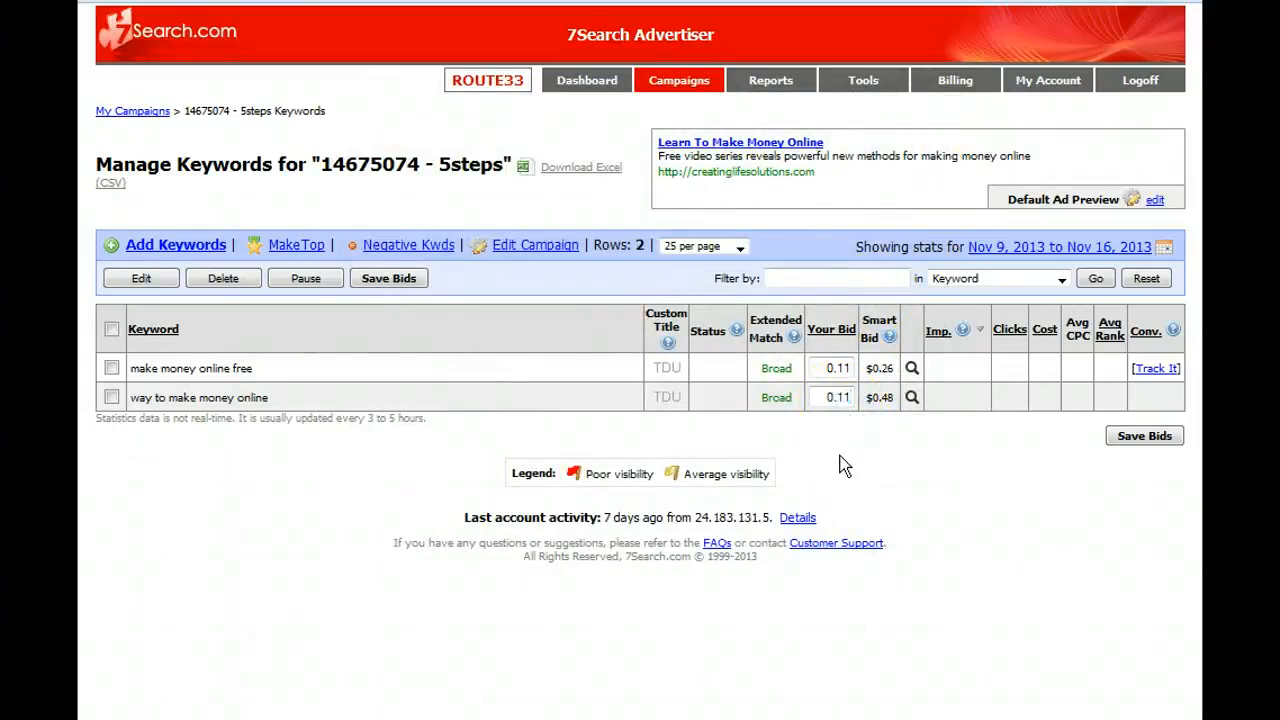
{"action": "left_click", "coordinate": [1140, 436]}
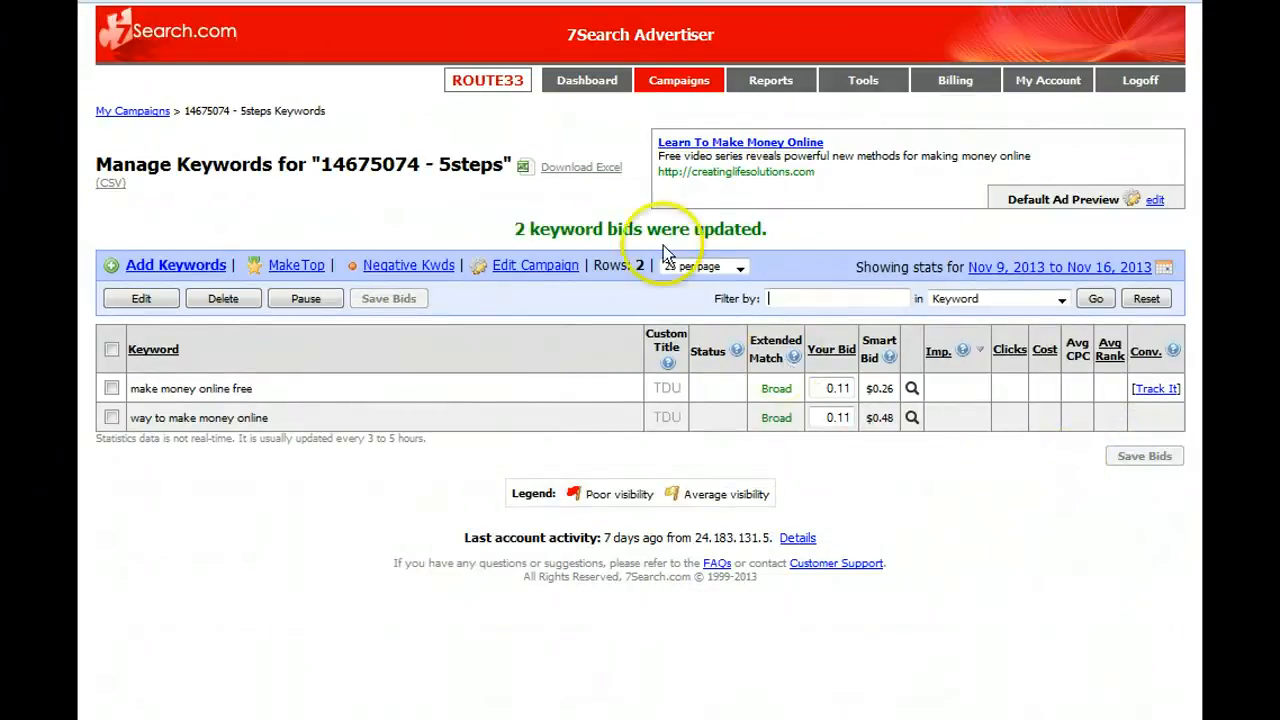
Check the account overview on the dashboard and reopen the keyword list of the 5steps campaign.
{"action": "left_click", "coordinate": [577, 86]}
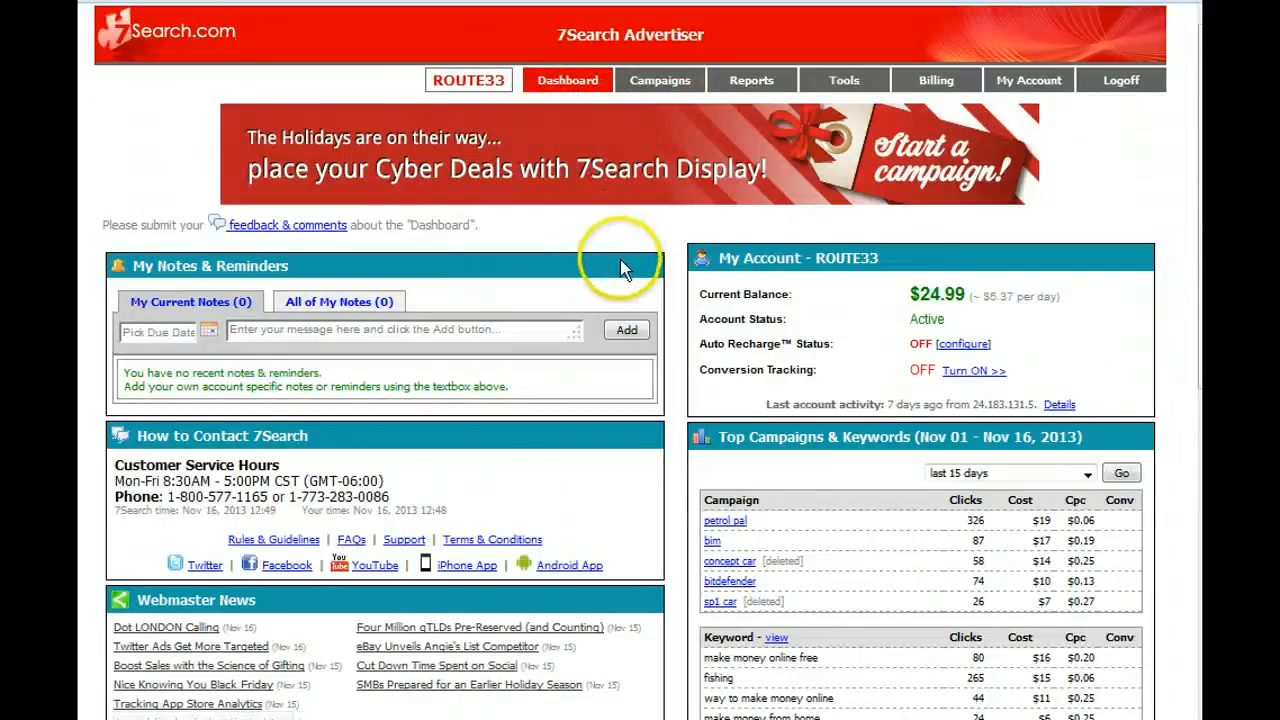
{"action": "scroll", "coordinate": [620, 266], "scroll_direction": "down", "scroll_amount": 2}
{"action": "scroll", "coordinate": [620, 266], "scroll_direction": "up", "scroll_amount": 2}
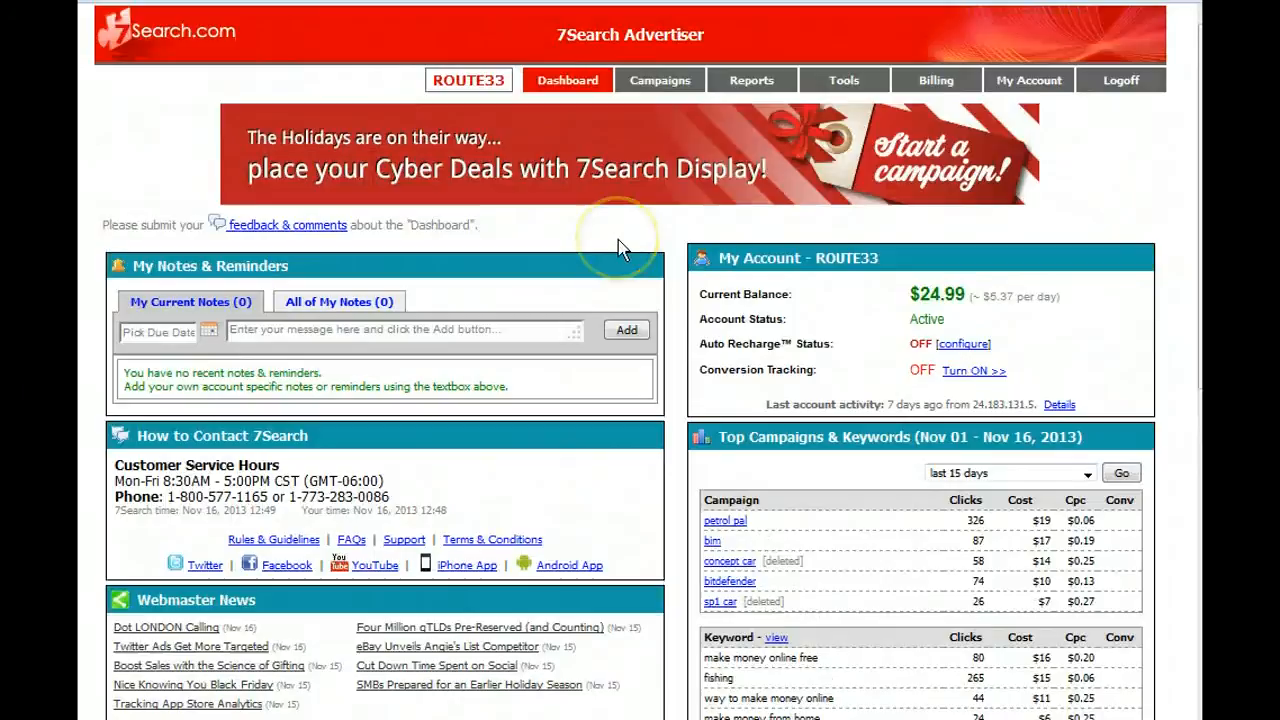
{"action": "left_click", "coordinate": [660, 82]}
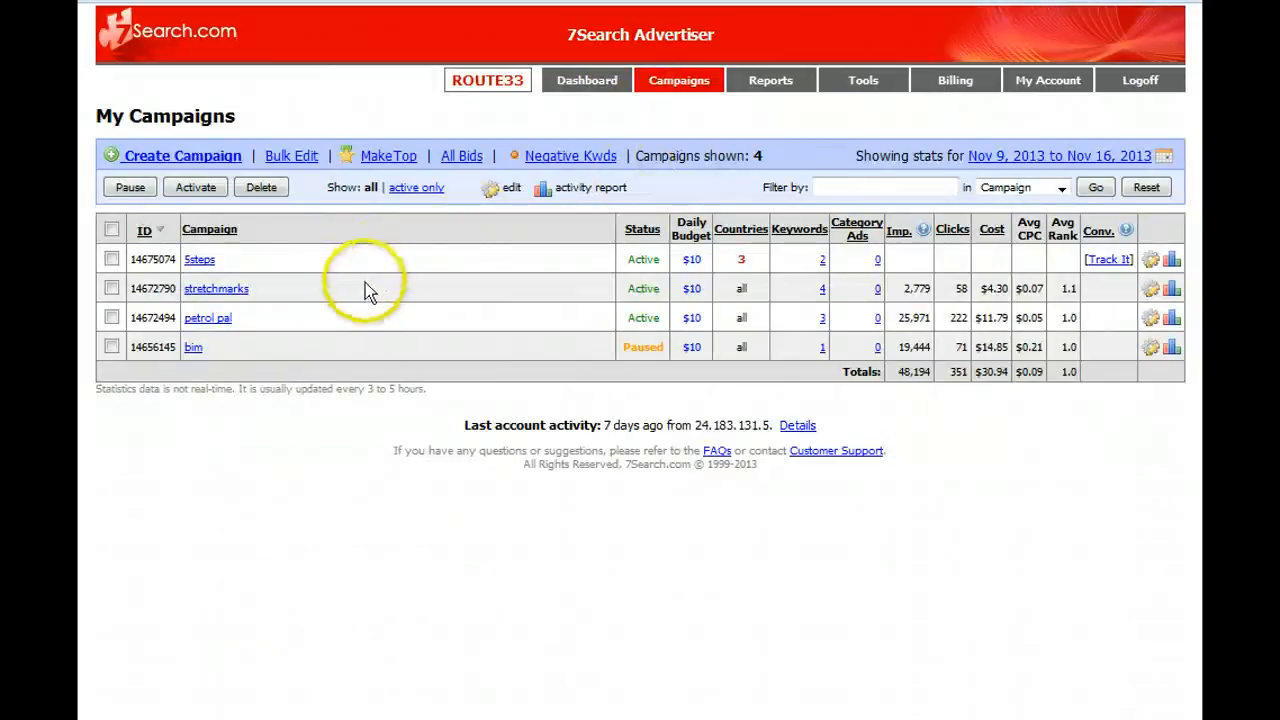
{"action": "left_click", "coordinate": [197, 260]}
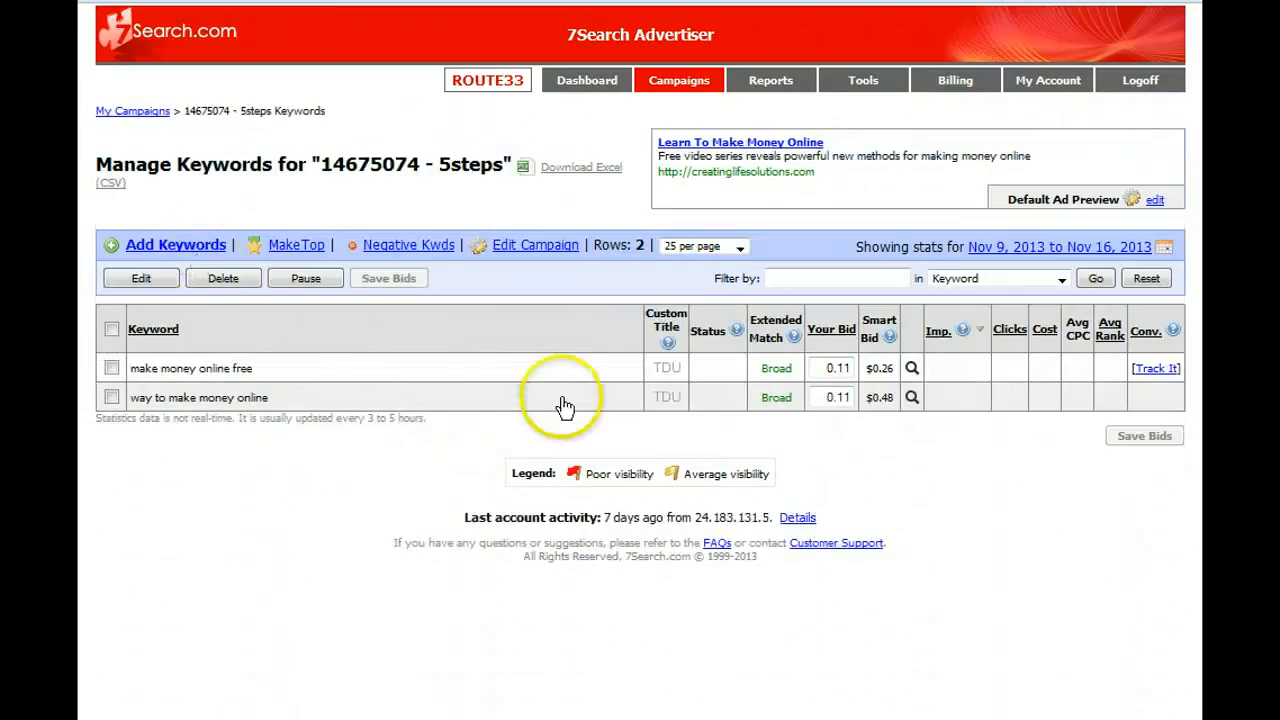
Examine the top bidders for "make money online free" across all countries.
{"action": "left_click", "coordinate": [912, 369]}
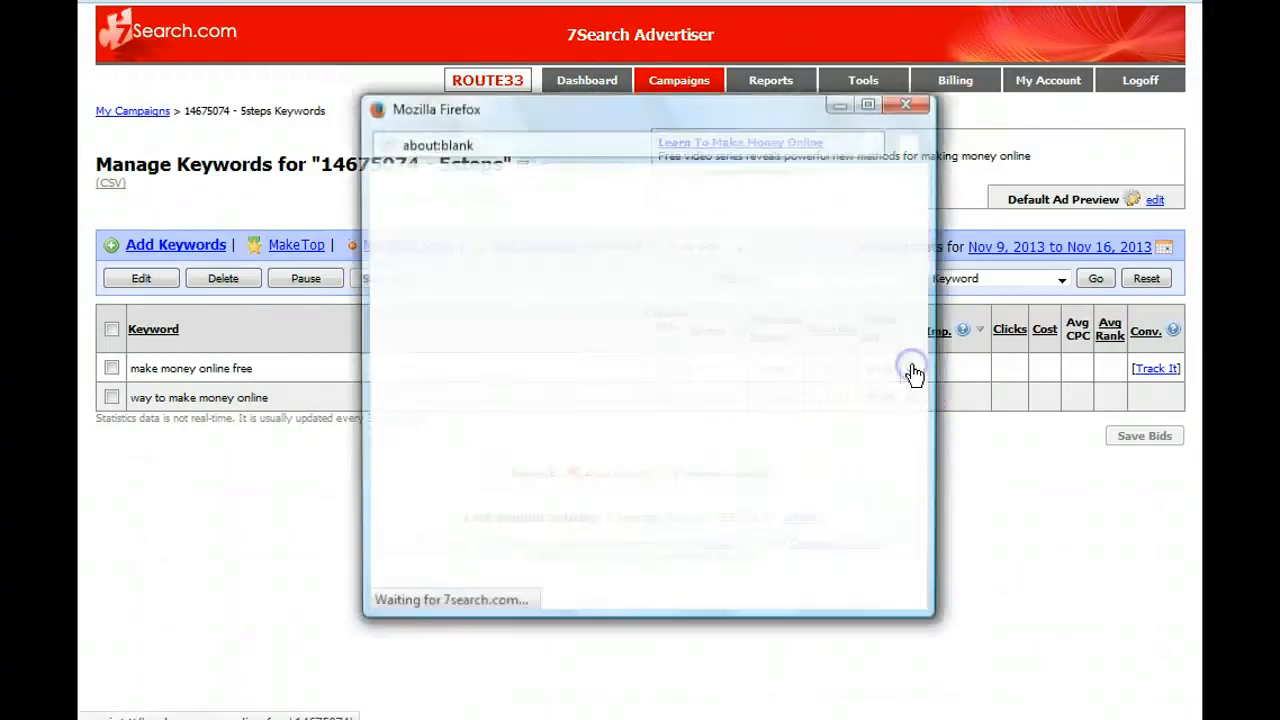
{"action": "left_click_drag", "start_coordinate": [924, 283], "coordinate": [916, 330]}
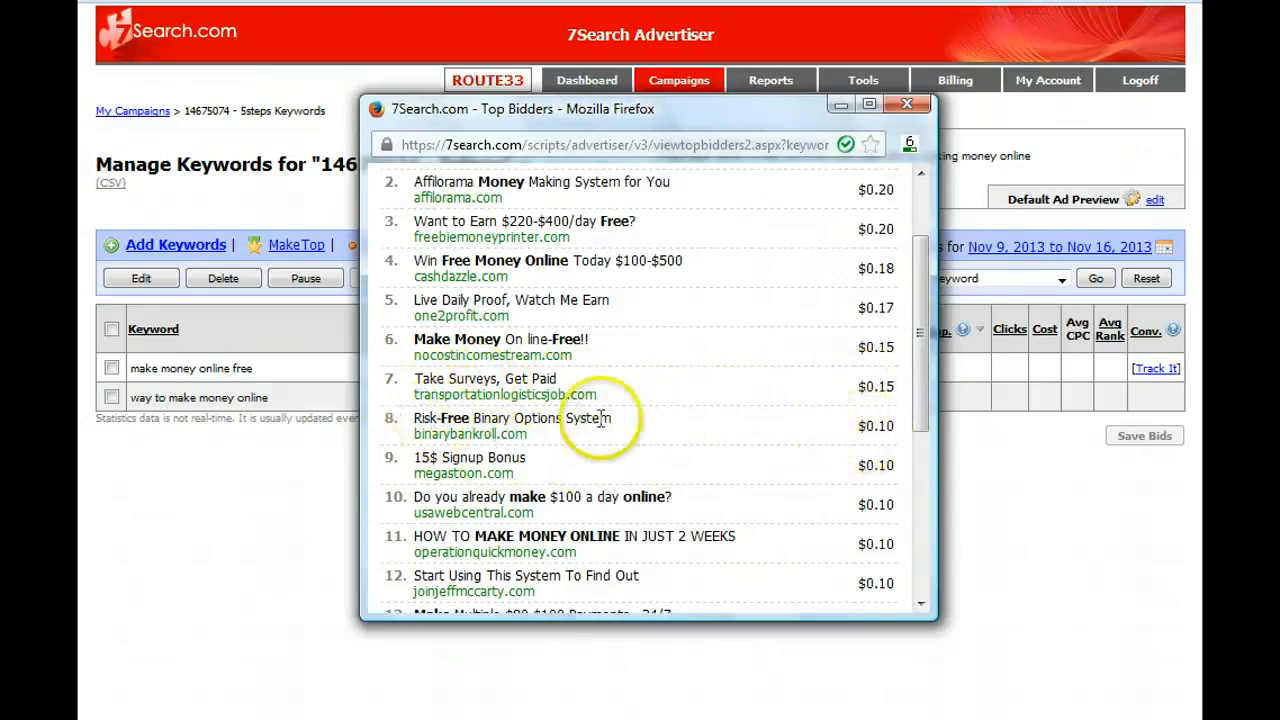
{"action": "scroll", "coordinate": [536, 383], "scroll_direction": "up", "scroll_amount": 1}
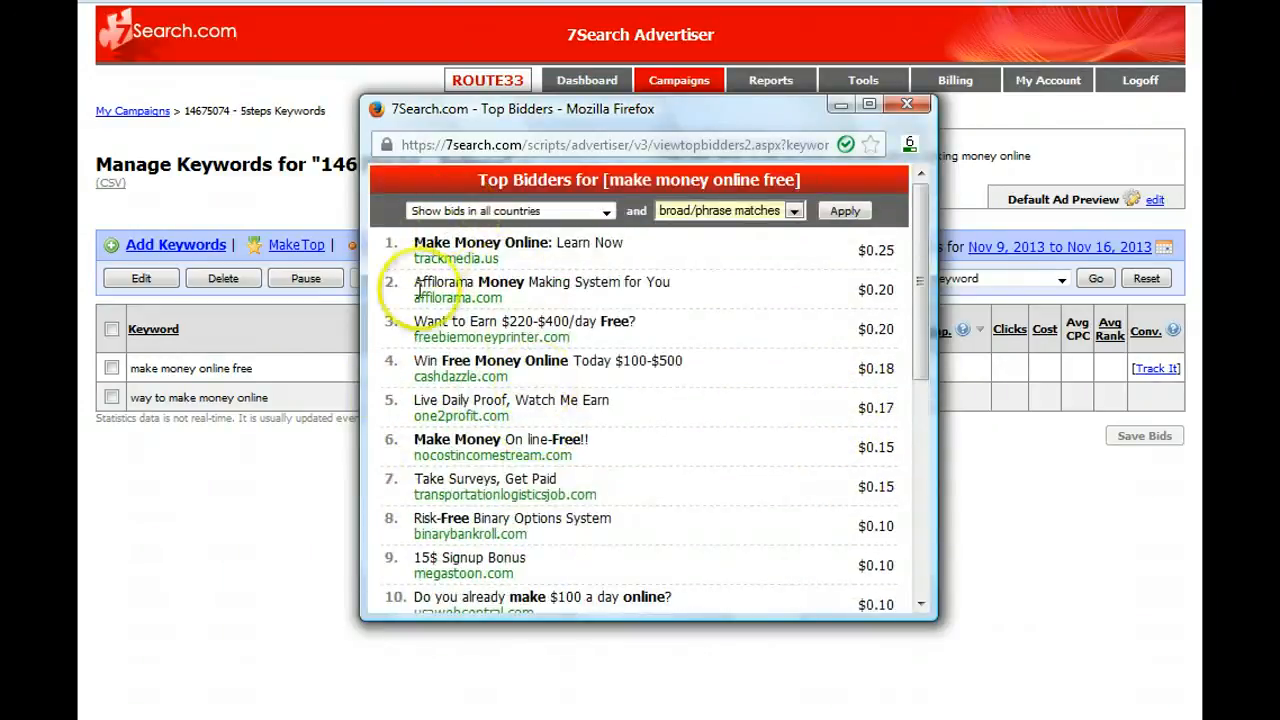
{"action": "scroll", "coordinate": [481, 440], "scroll_direction": "down", "scroll_amount": 5}
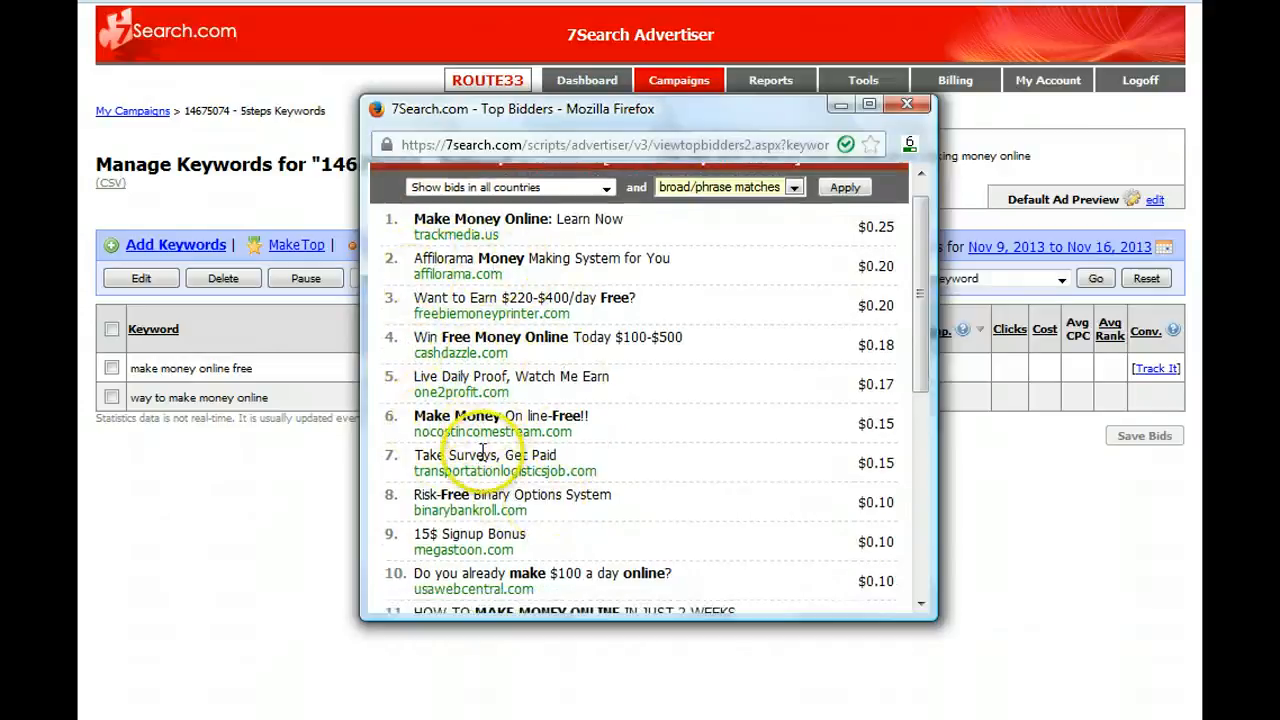
{"action": "scroll", "coordinate": [487, 462], "scroll_direction": "up", "scroll_amount": 3}
{"action": "scroll", "coordinate": [485, 452], "scroll_direction": "up", "scroll_amount": 2}
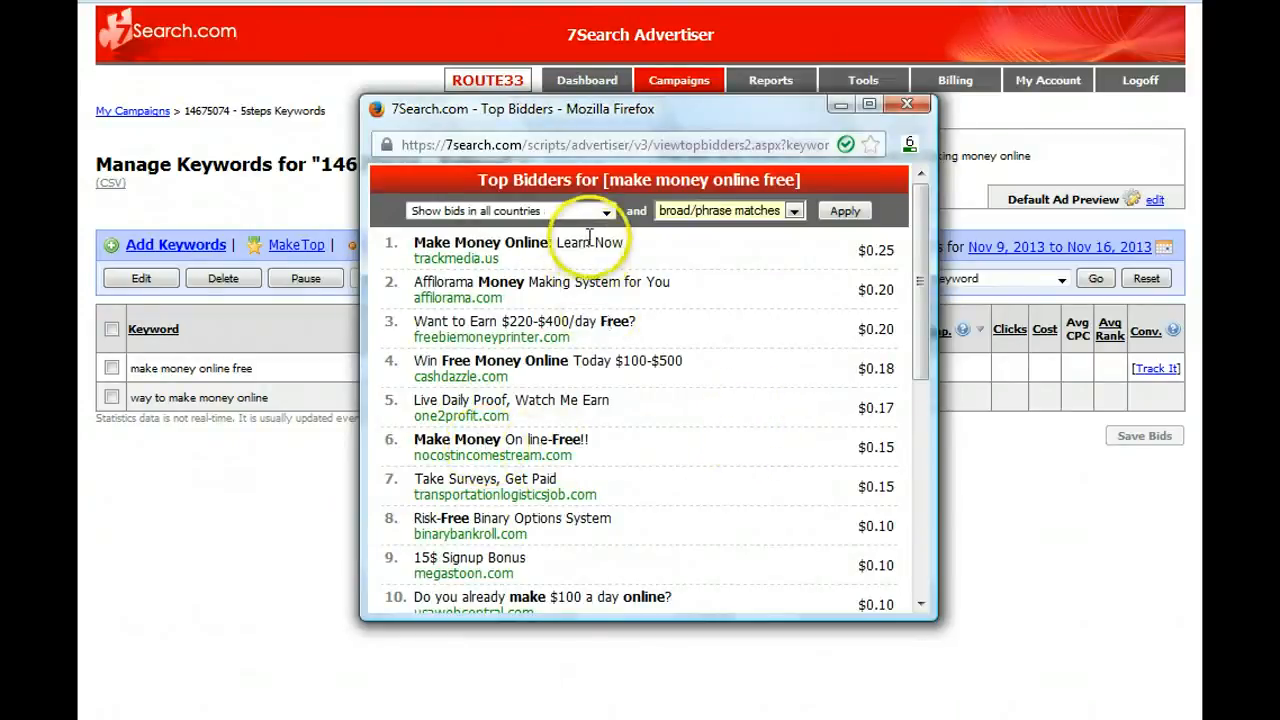
Filter the top bidders for "make money online free" to Canada, review the bids and close the list.
{"action": "left_click", "coordinate": [605, 211]}
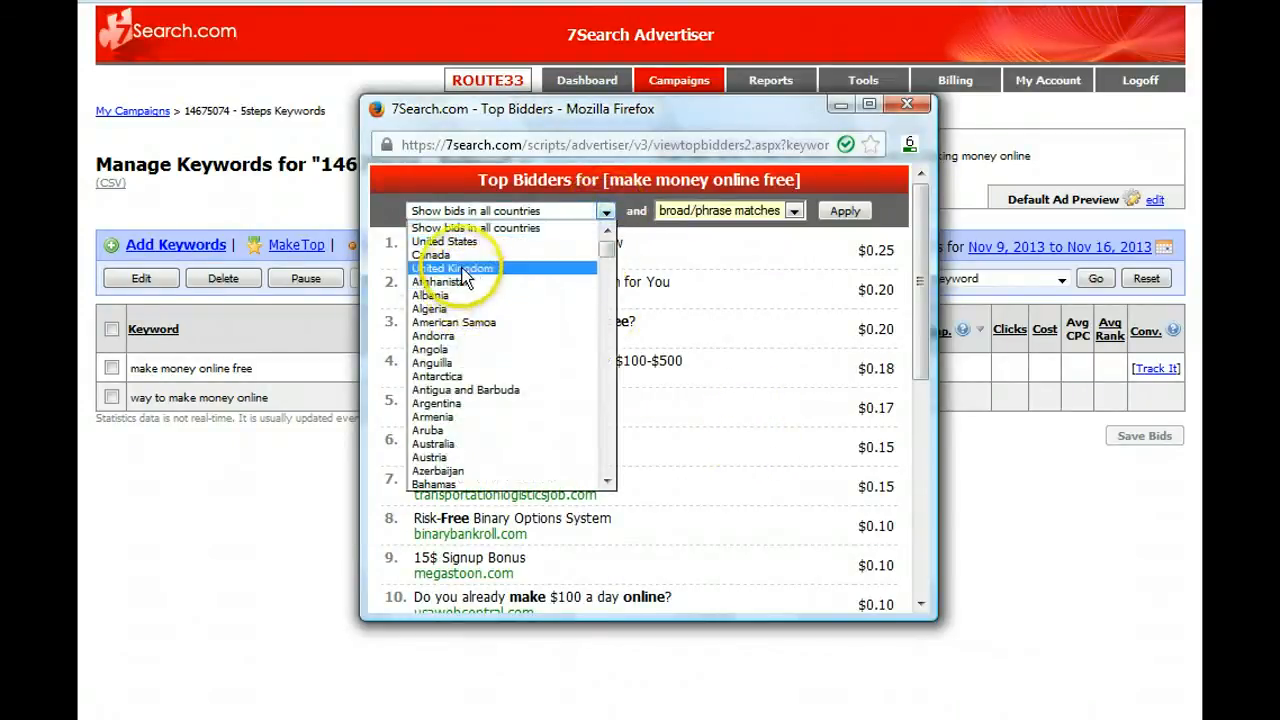
{"action": "left_click", "coordinate": [462, 255]}
{"action": "left_click", "coordinate": [845, 211]}
{"action": "scroll", "coordinate": [808, 335], "scroll_direction": "down", "scroll_amount": 1}
{"action": "scroll", "coordinate": [808, 335], "scroll_direction": "down", "scroll_amount": 1}
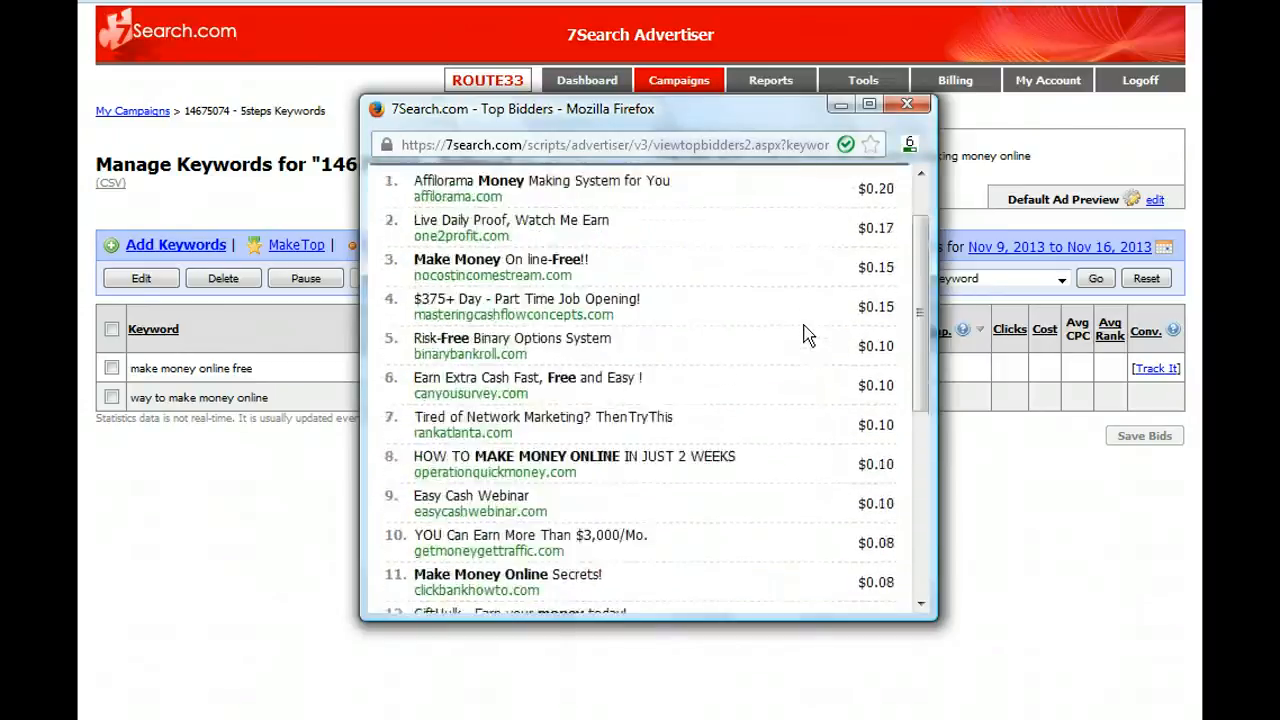
{"action": "scroll", "coordinate": [808, 335], "scroll_direction": "up", "scroll_amount": 3}
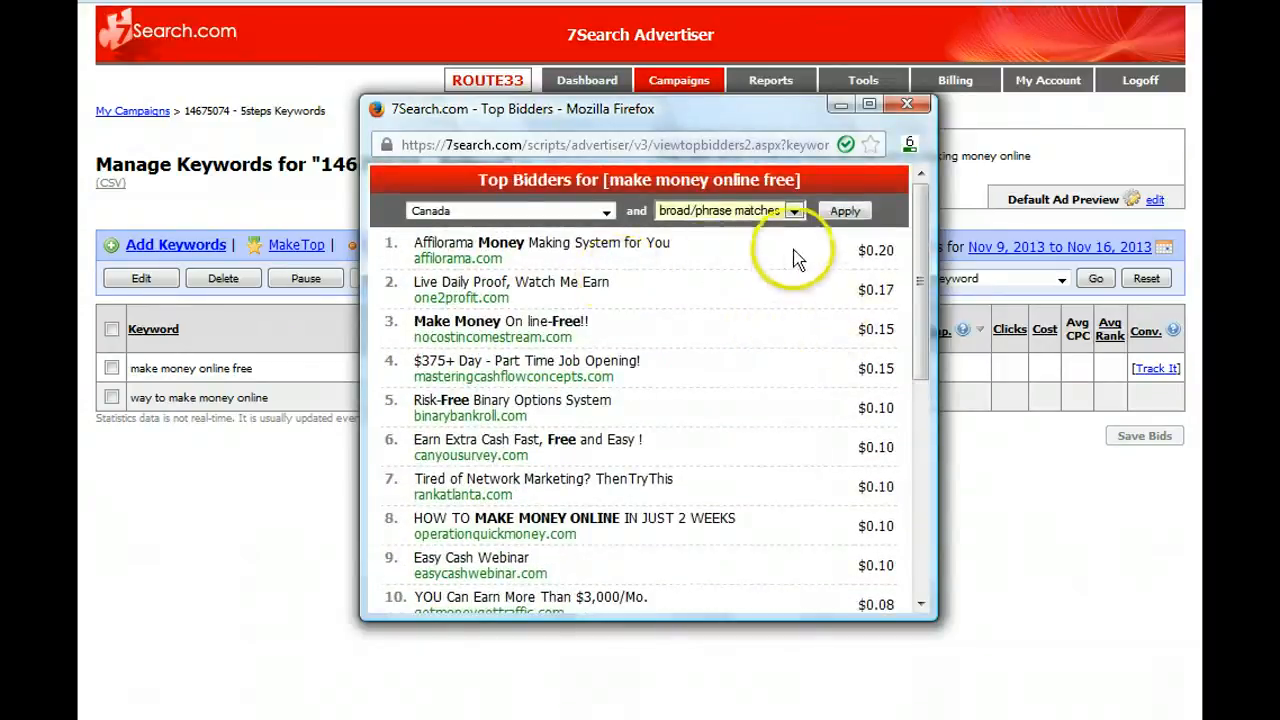
{"action": "left_click", "coordinate": [906, 105]}
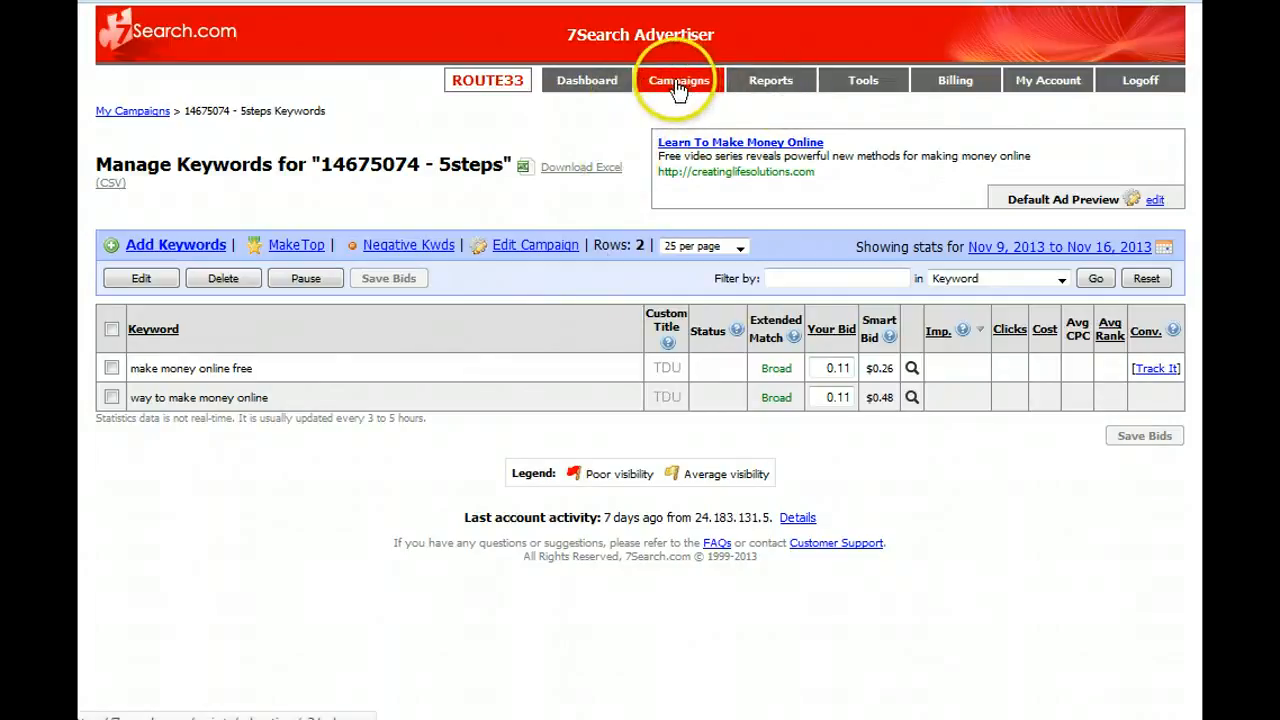
Open the keywords of the paused bim campaign and show its statistics for yesterday.
{"action": "left_click", "coordinate": [585, 86]}
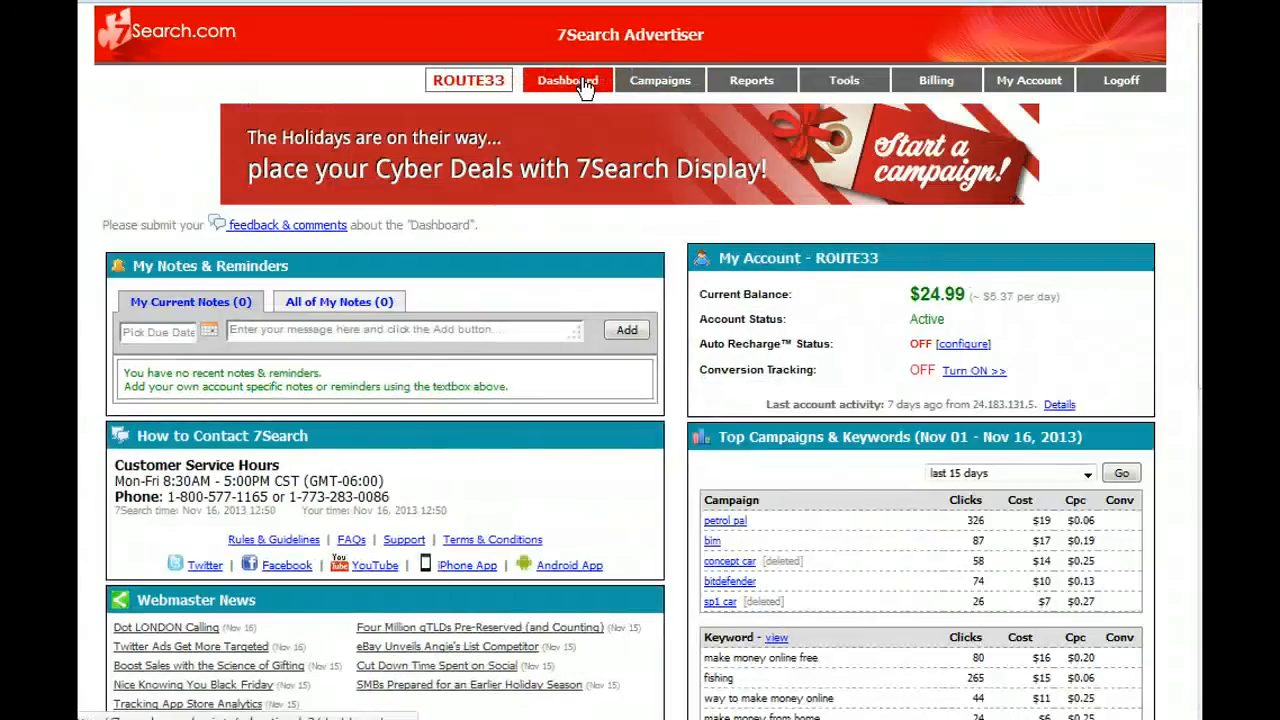
{"action": "left_click", "coordinate": [660, 80]}
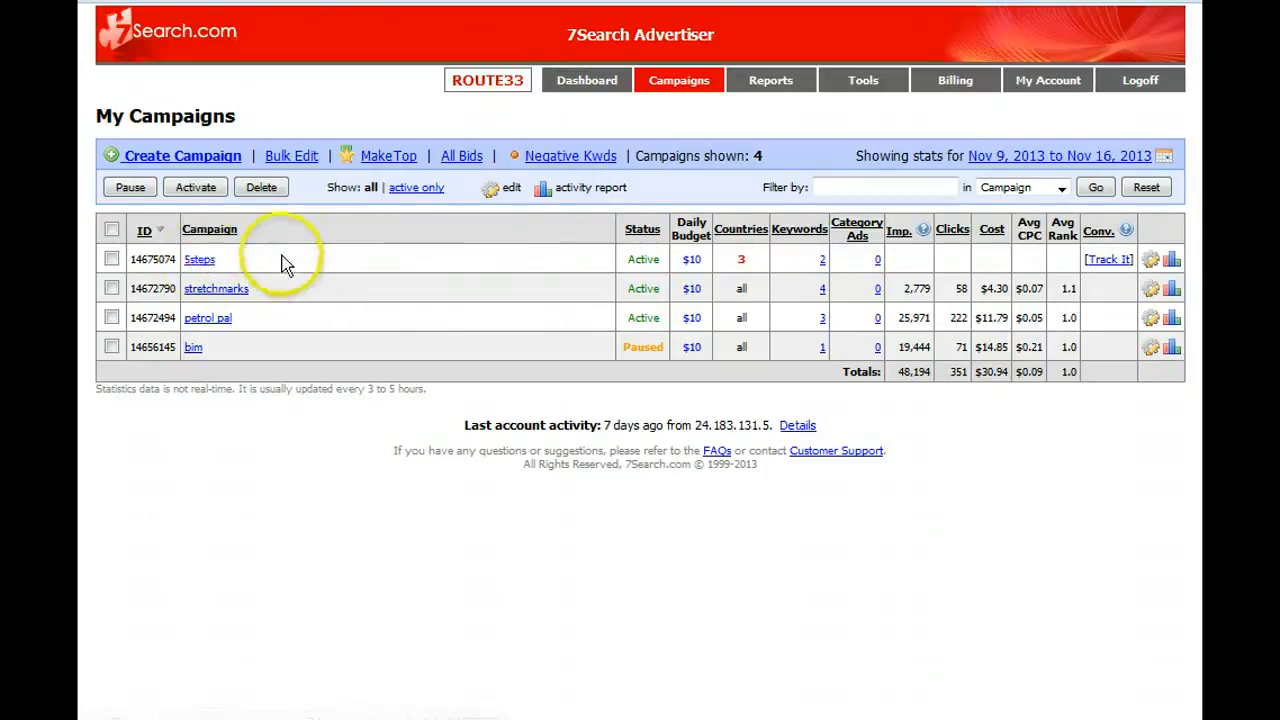
{"action": "left_click", "coordinate": [193, 349]}
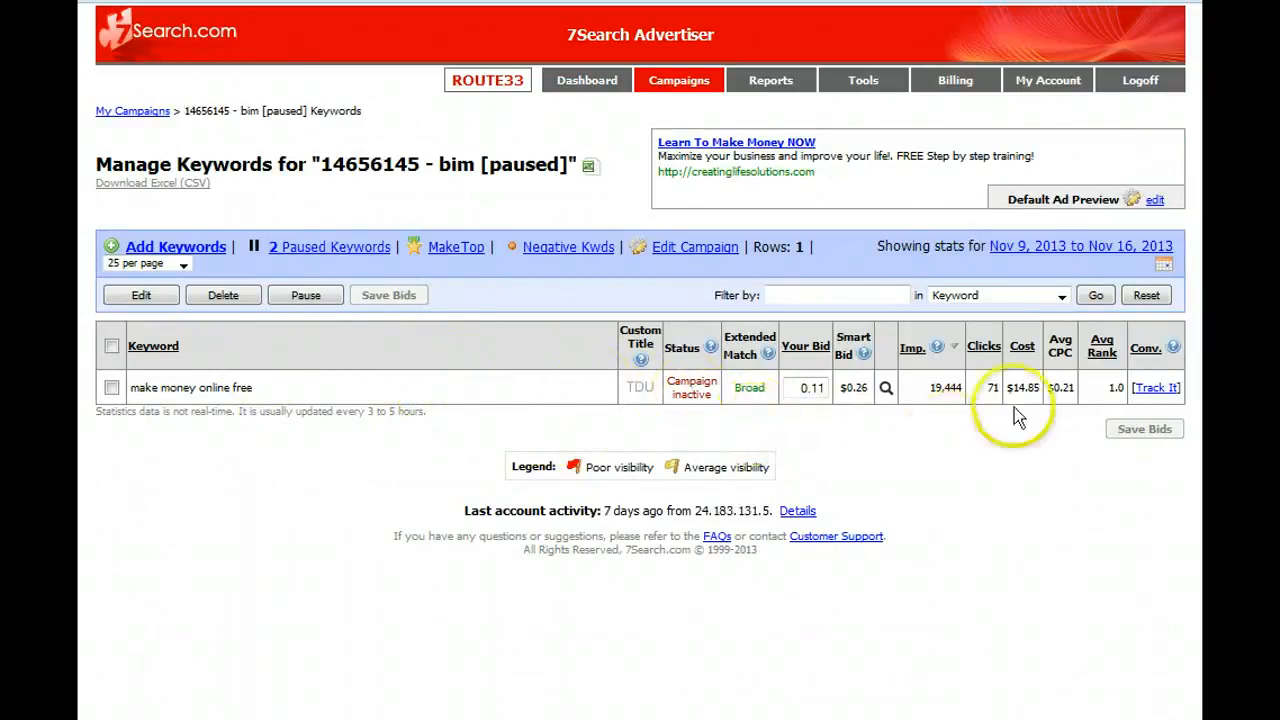
{"action": "left_click", "coordinate": [1165, 270]}
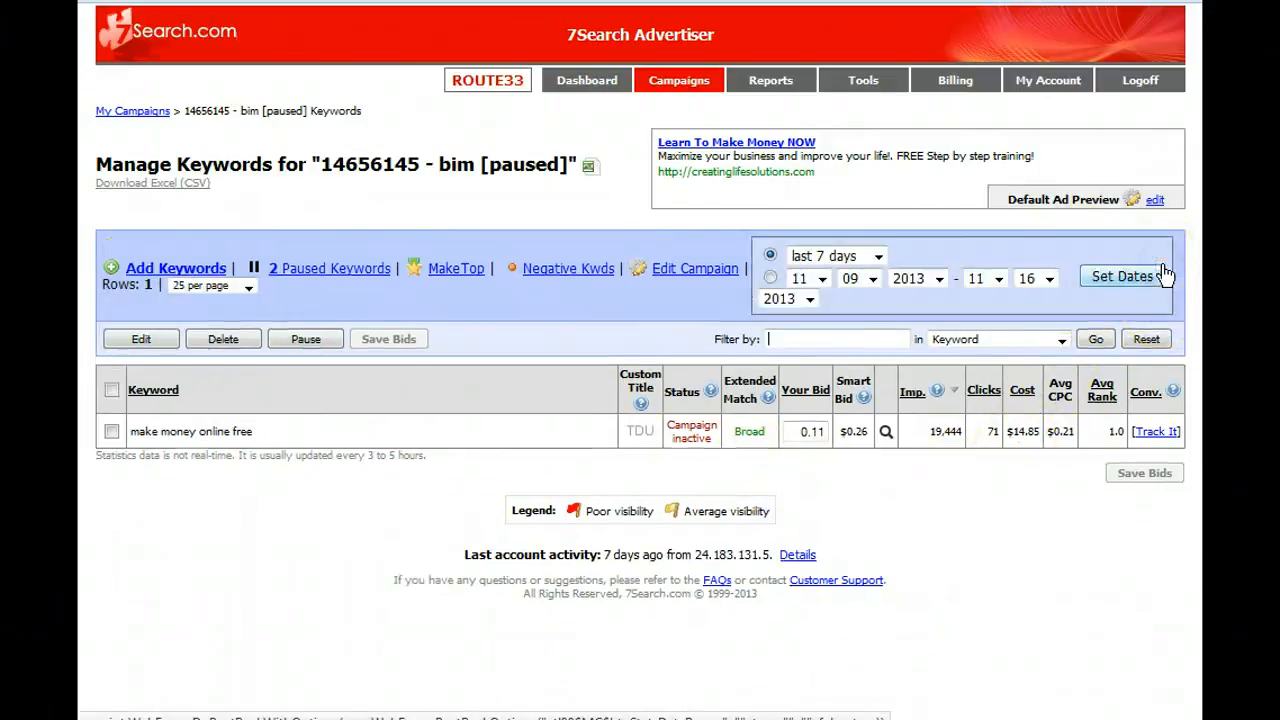
{"action": "left_click", "coordinate": [878, 256]}
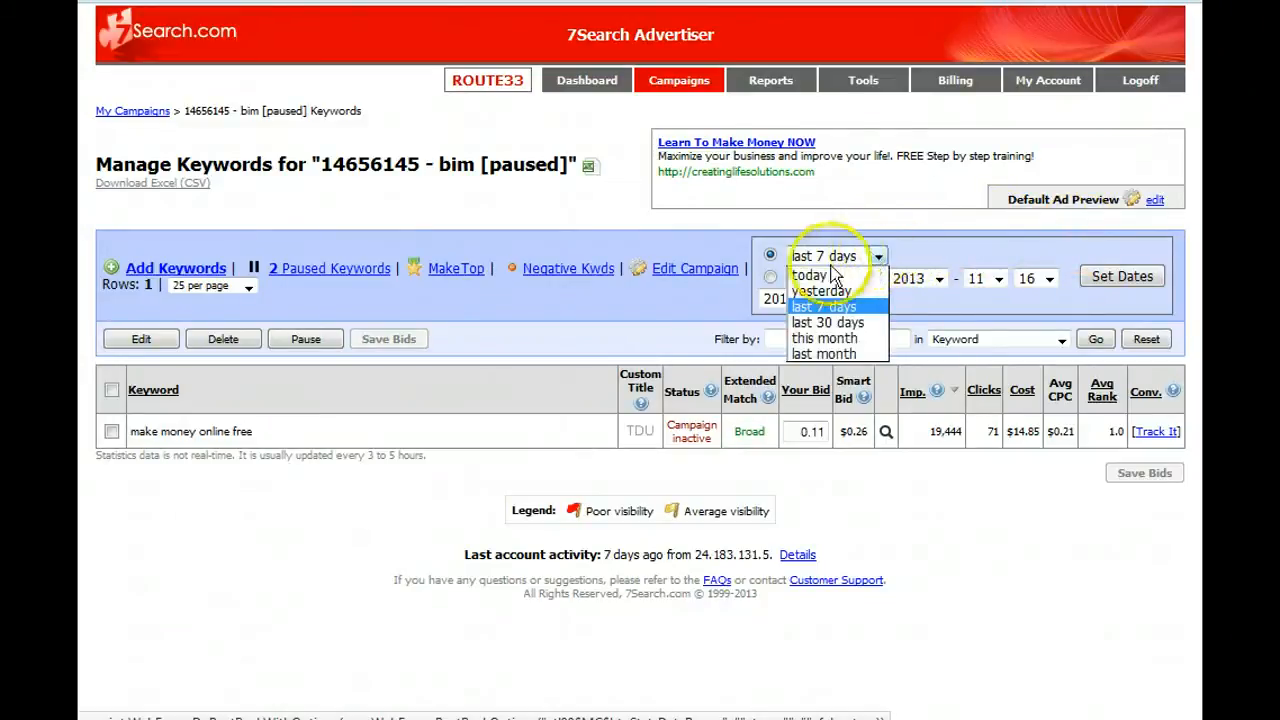
{"action": "left_click", "coordinate": [821, 291]}
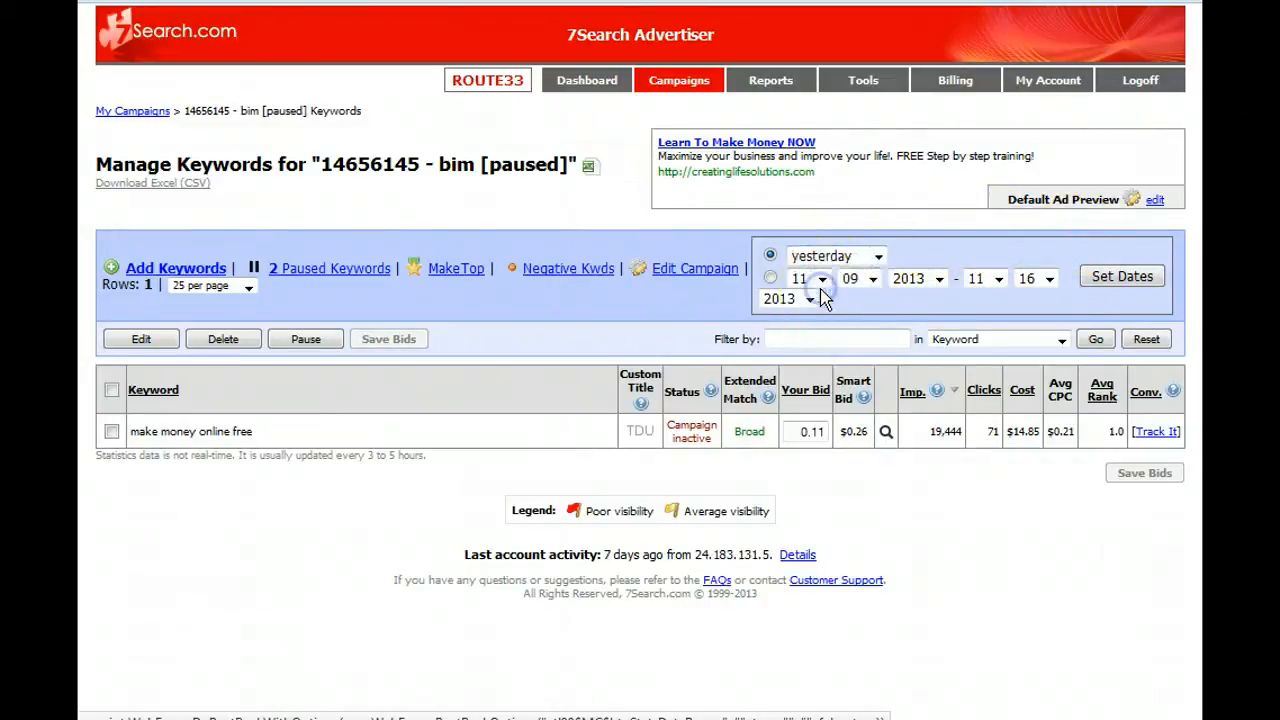
{"action": "left_click", "coordinate": [1128, 277]}
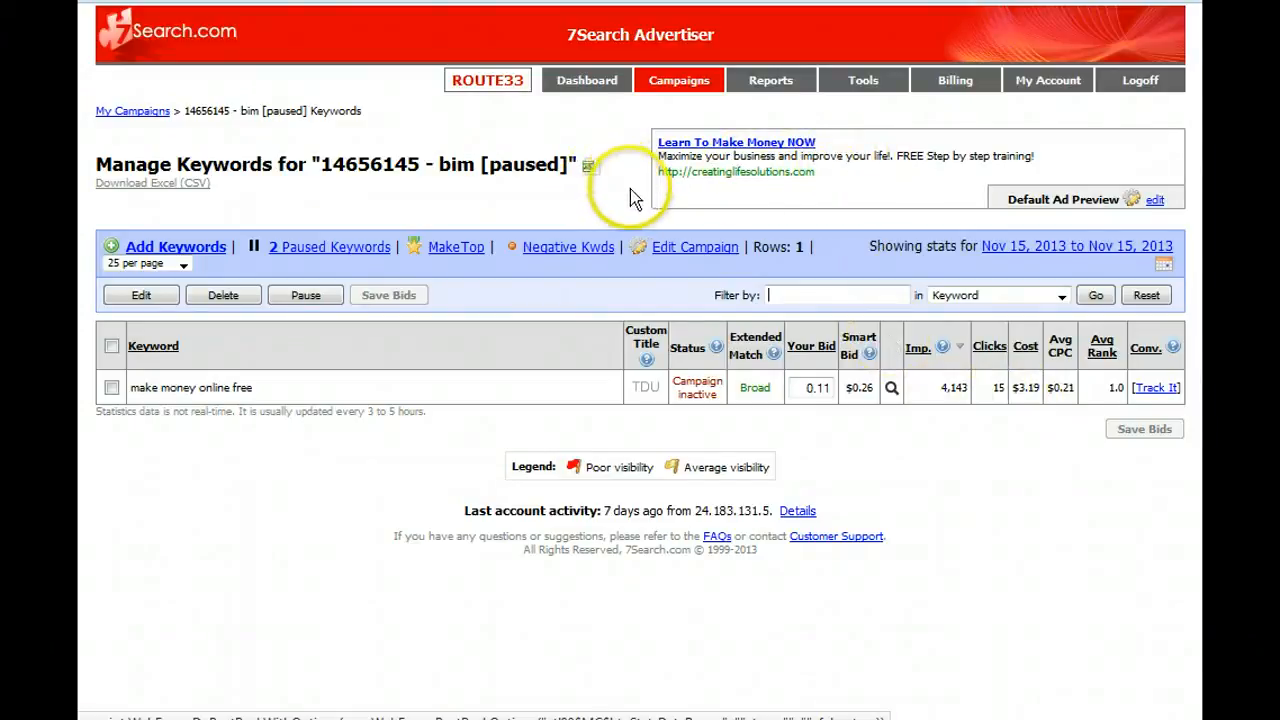
Return to the 5steps campaign's keywords and review the all-country top bidders for "make money online free" once more.
{"action": "left_click", "coordinate": [580, 84]}
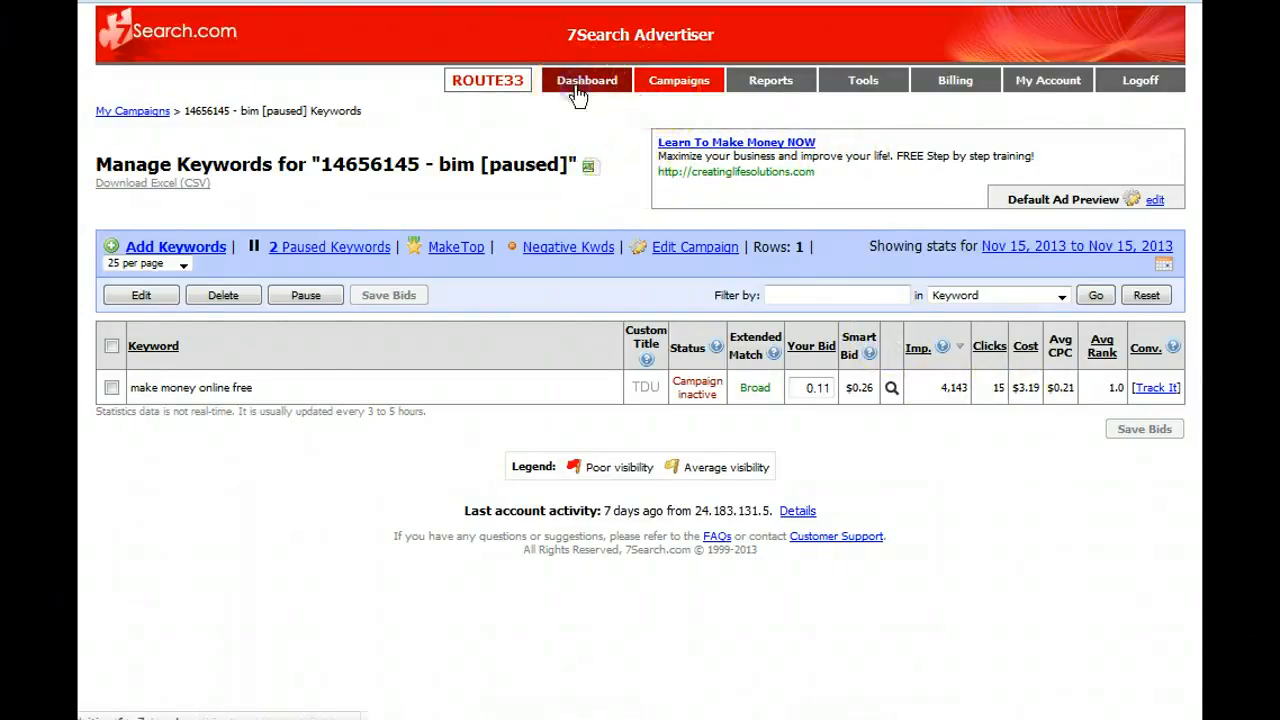
{"action": "left_click", "coordinate": [650, 86]}
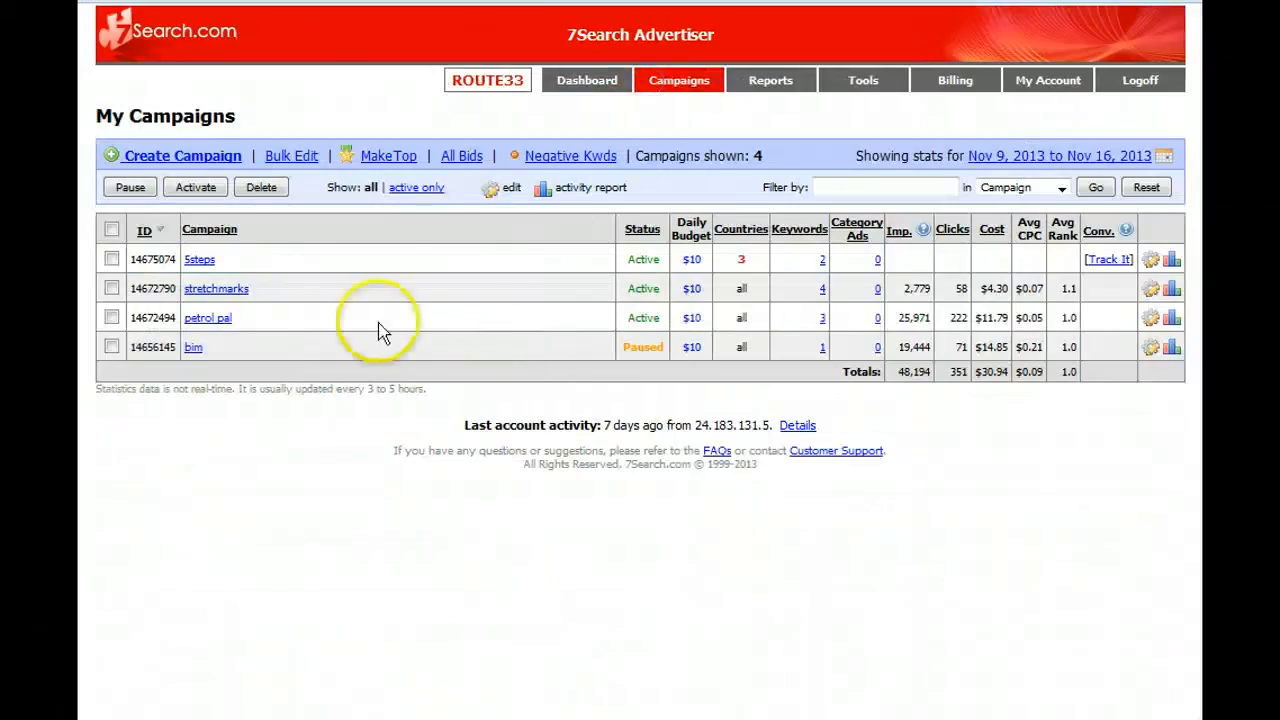
{"action": "left_click", "coordinate": [199, 259]}
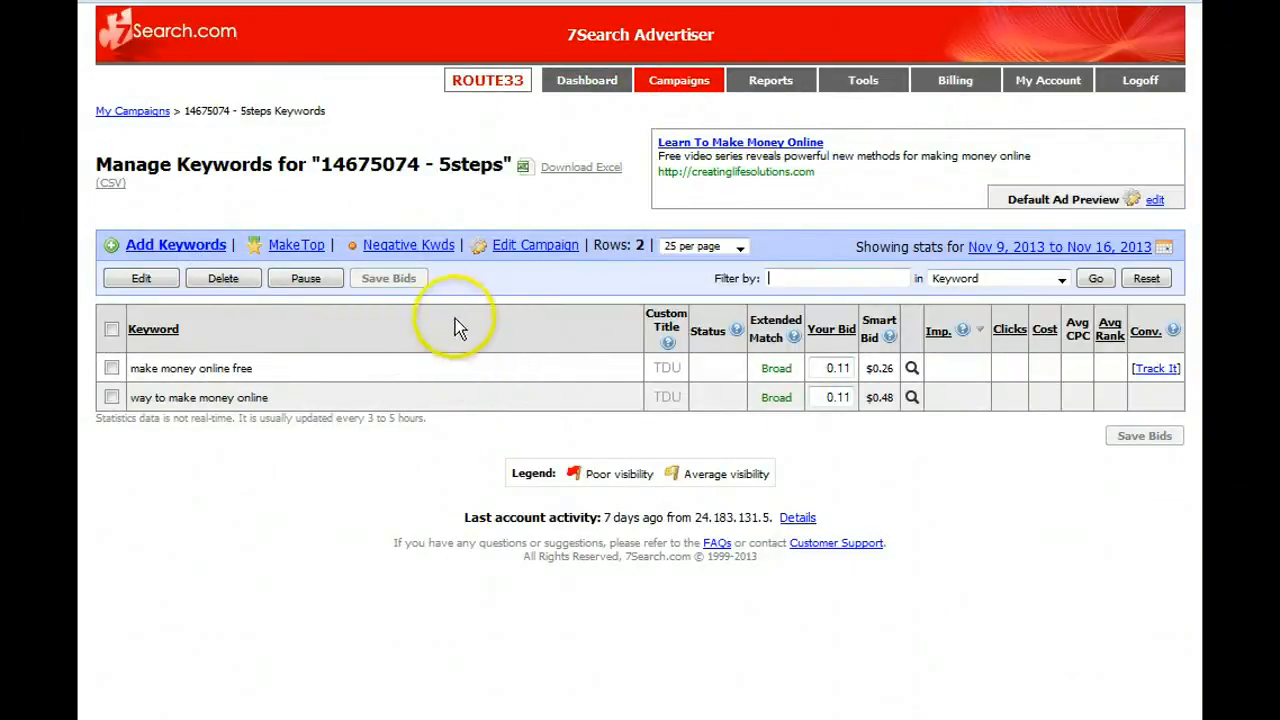
{"action": "left_click", "coordinate": [911, 368]}
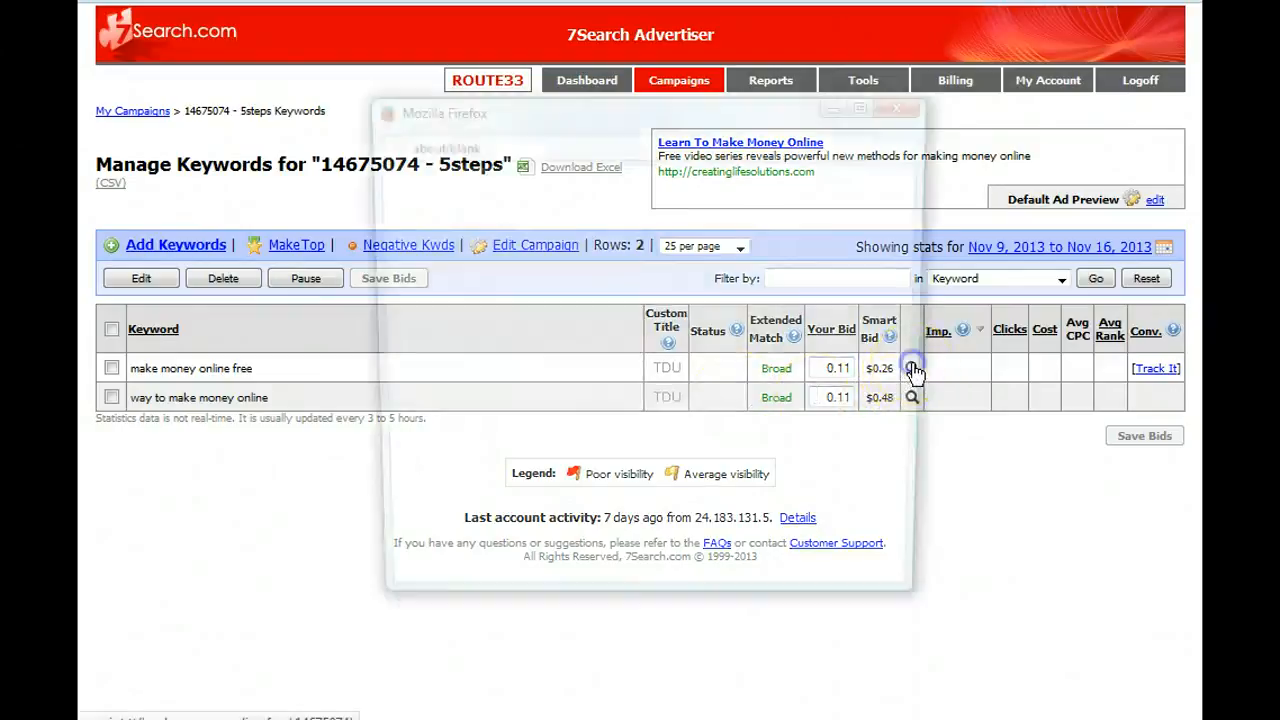
{"action": "scroll", "coordinate": [808, 355], "scroll_direction": "down", "scroll_amount": 4}
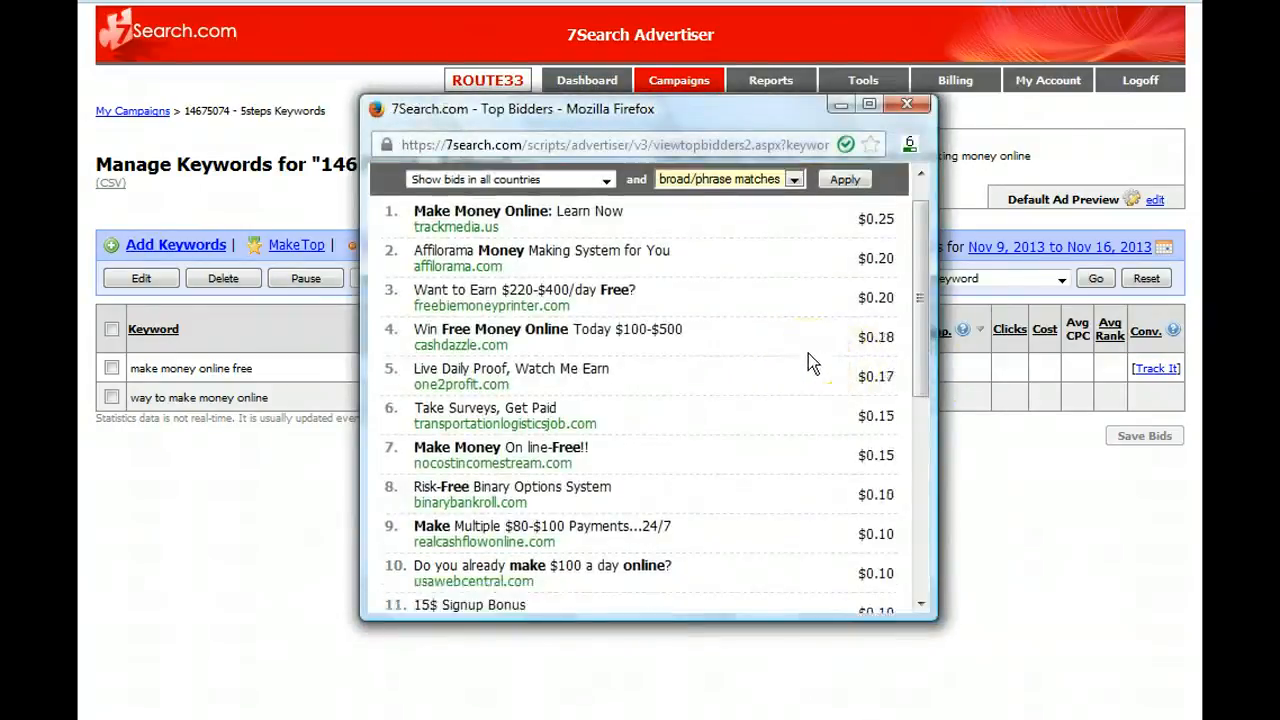
{"action": "scroll", "coordinate": [808, 355], "scroll_direction": "up", "scroll_amount": 4}
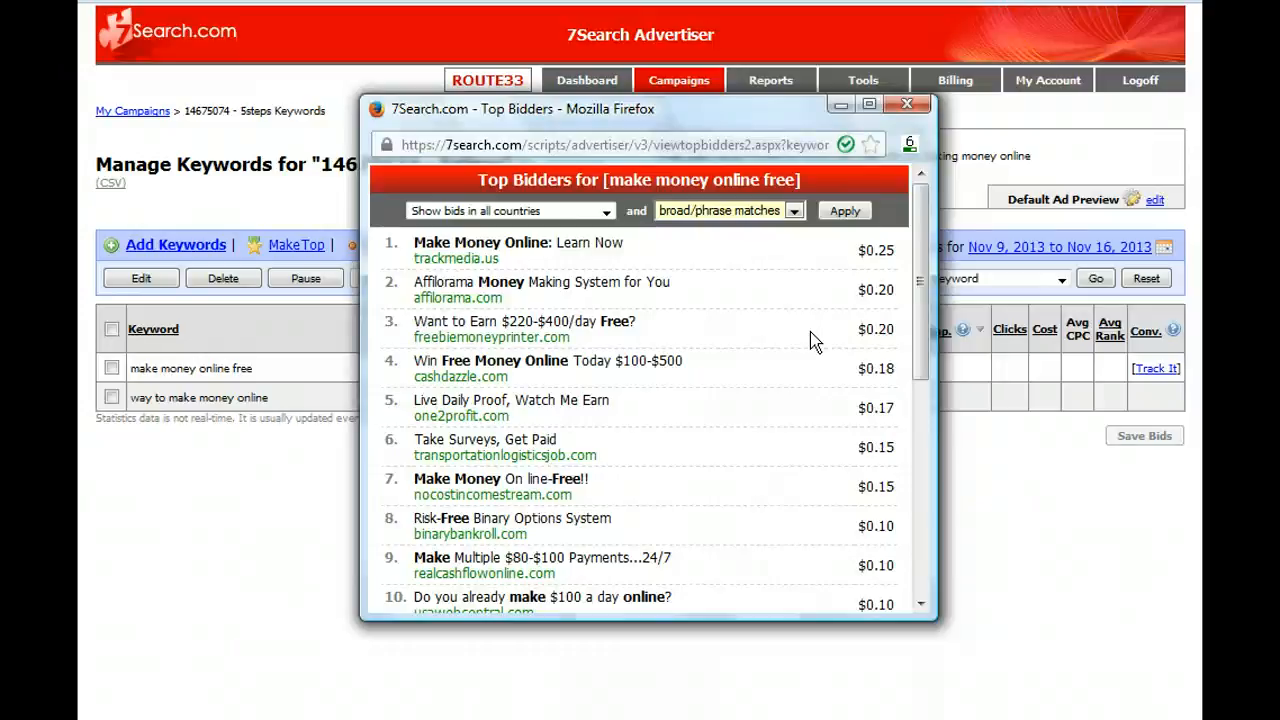
{"action": "left_click", "coordinate": [907, 106]}
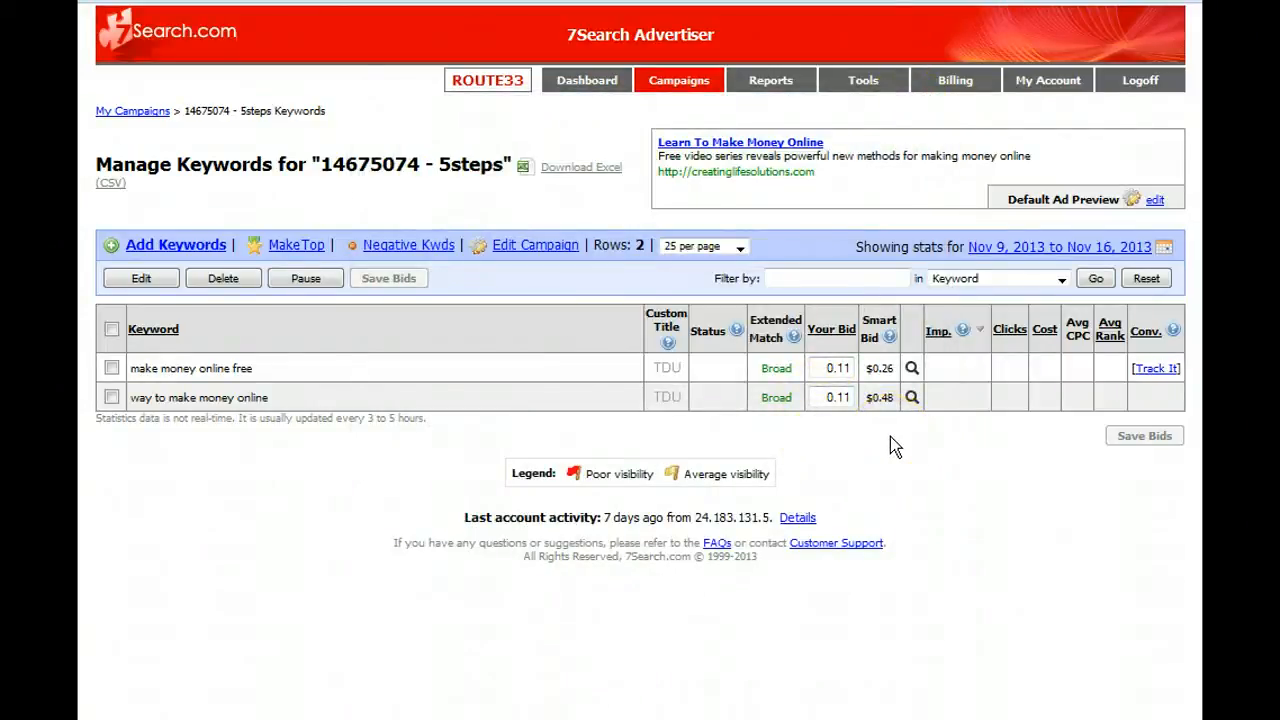
{"action": "left_click", "coordinate": [752, 145]}
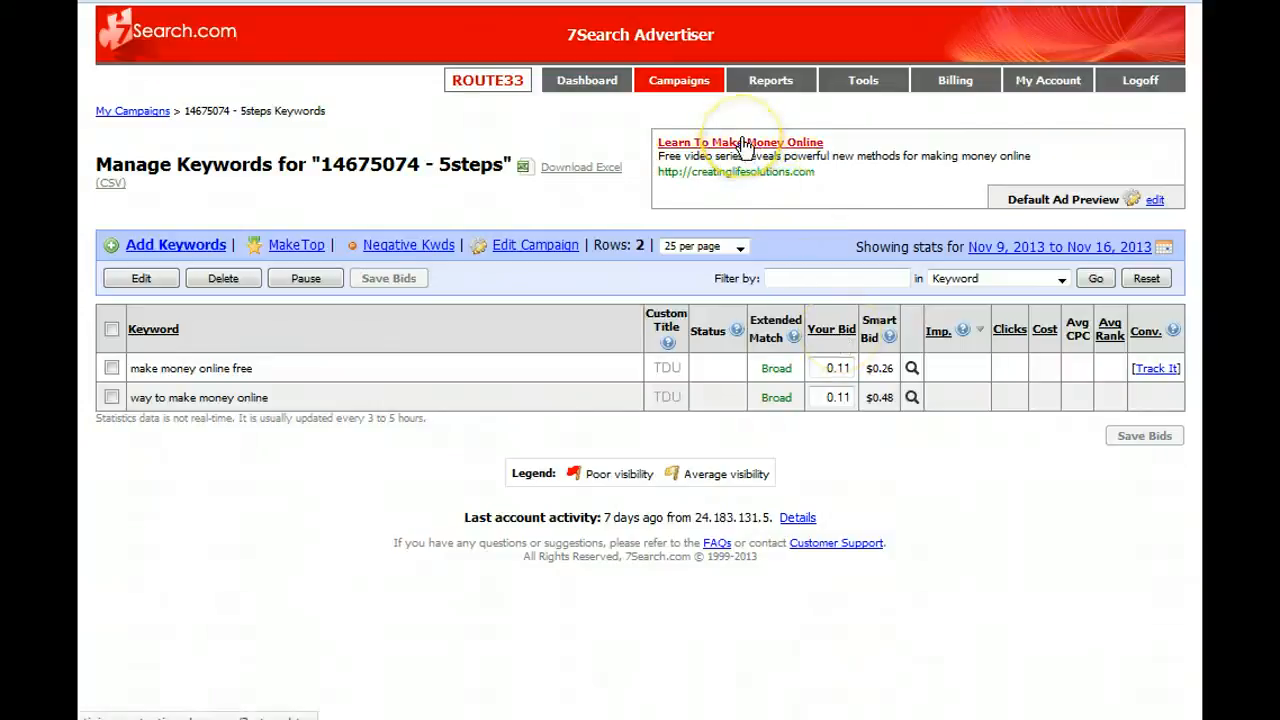
{"action": "left_click", "coordinate": [892, 188]}
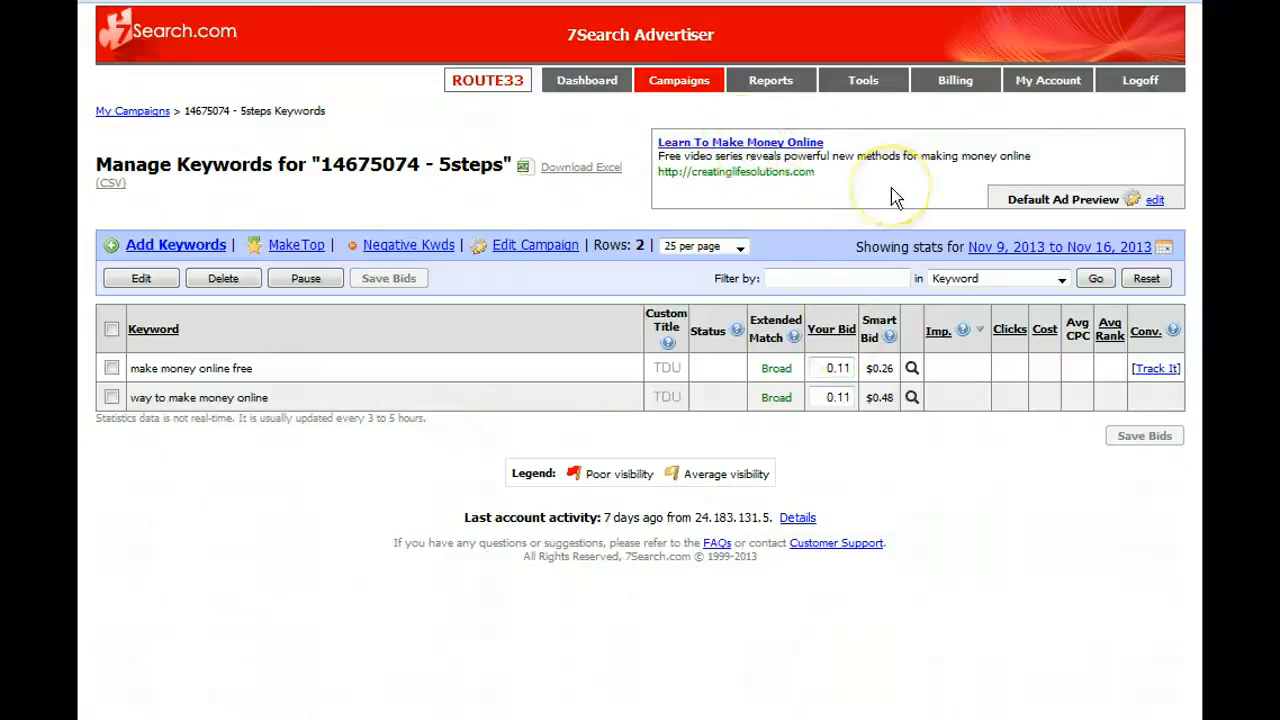
{"action": "left_click", "coordinate": [879, 191]}
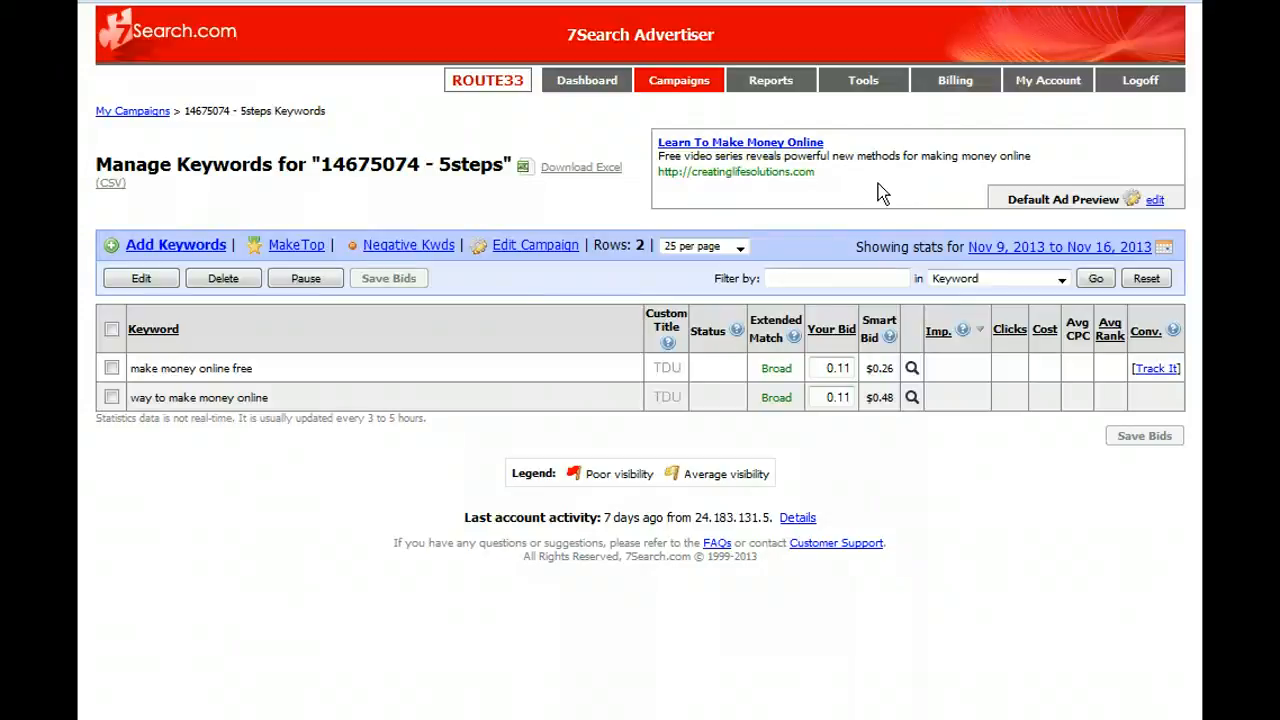
{"action": "left_click", "coordinate": [872, 190]}
{"action": "left_click", "coordinate": [551, 186]}
{"action": "left_click", "coordinate": [557, 209]}
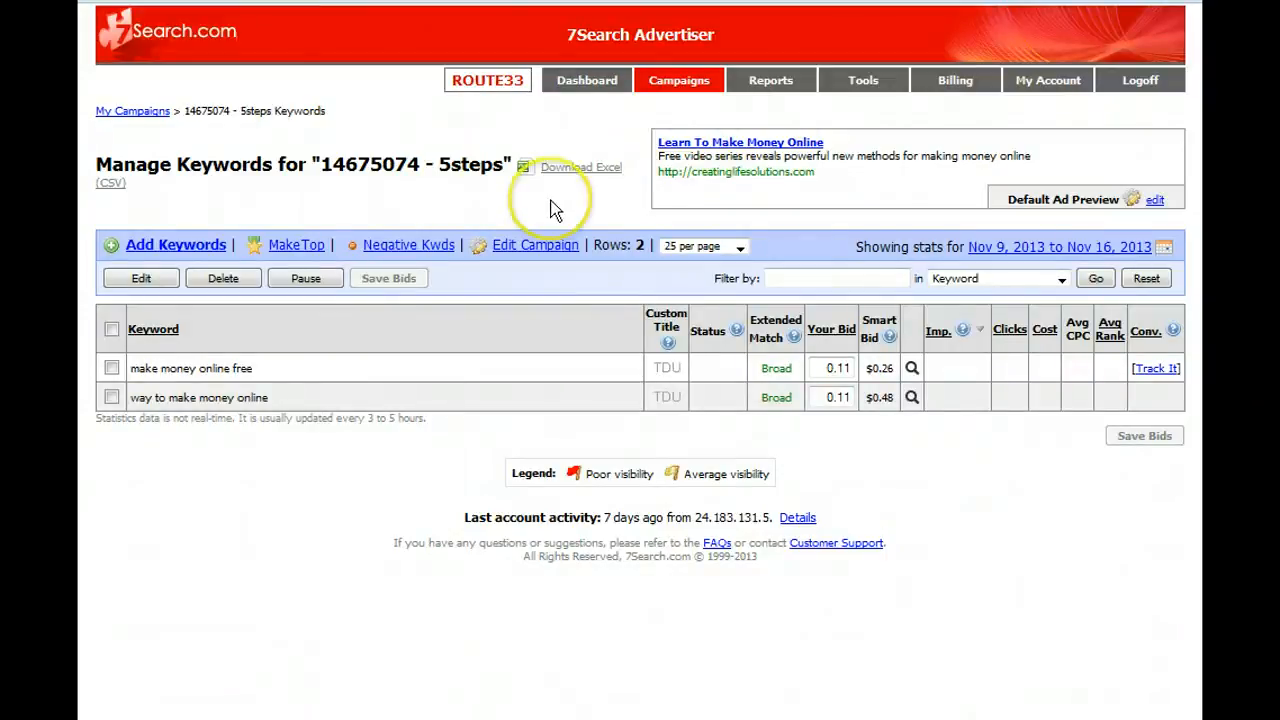